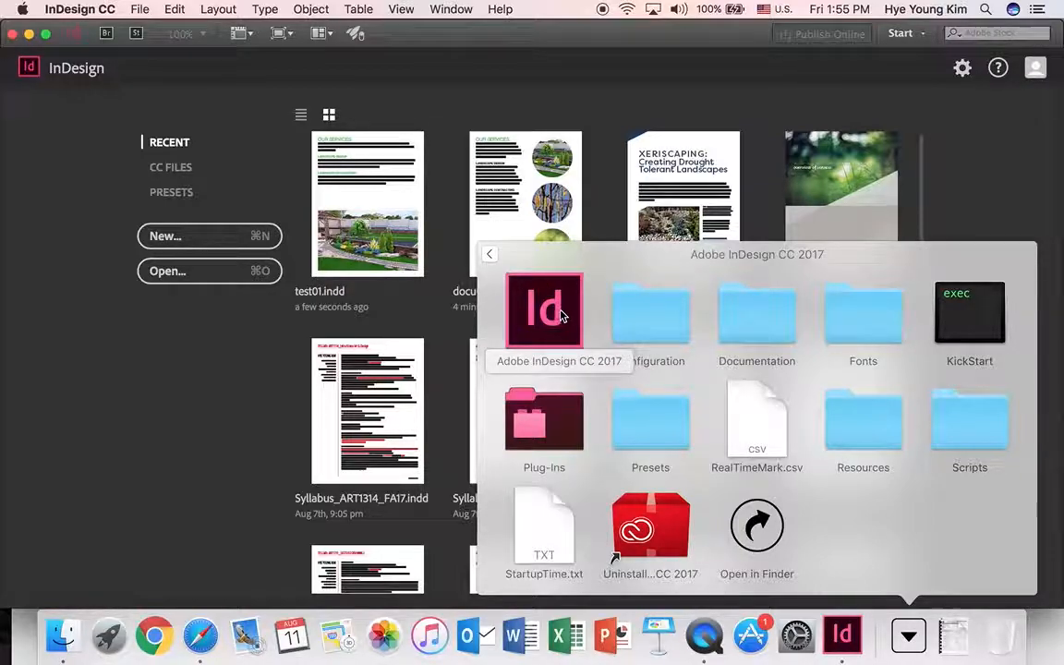
Start a new document with the Print intent and 3 pages.
{"action": "left_click", "coordinate": [546, 317]}
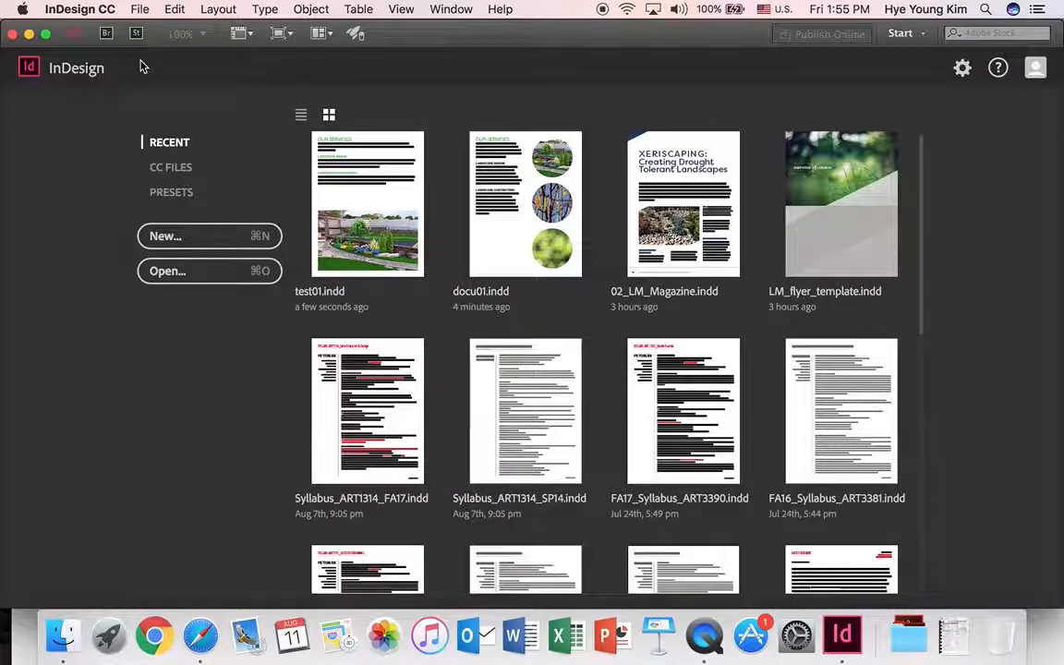
{"action": "left_click", "coordinate": [137, 11]}
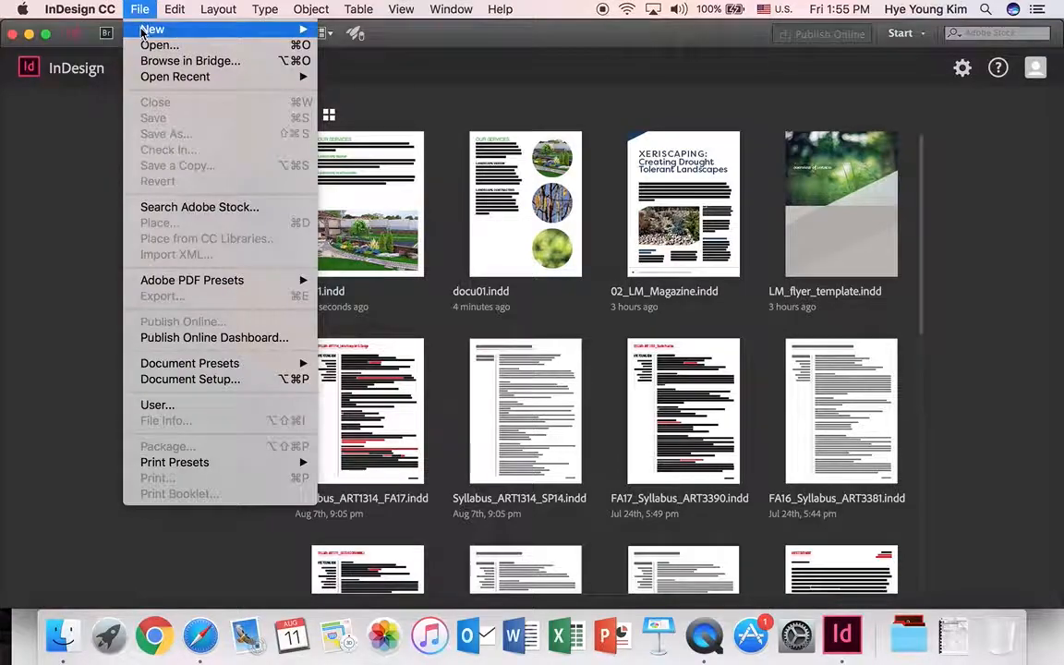
{"action": "mouse_move", "coordinate": [142, 30]}
{"action": "left_click", "coordinate": [367, 34]}
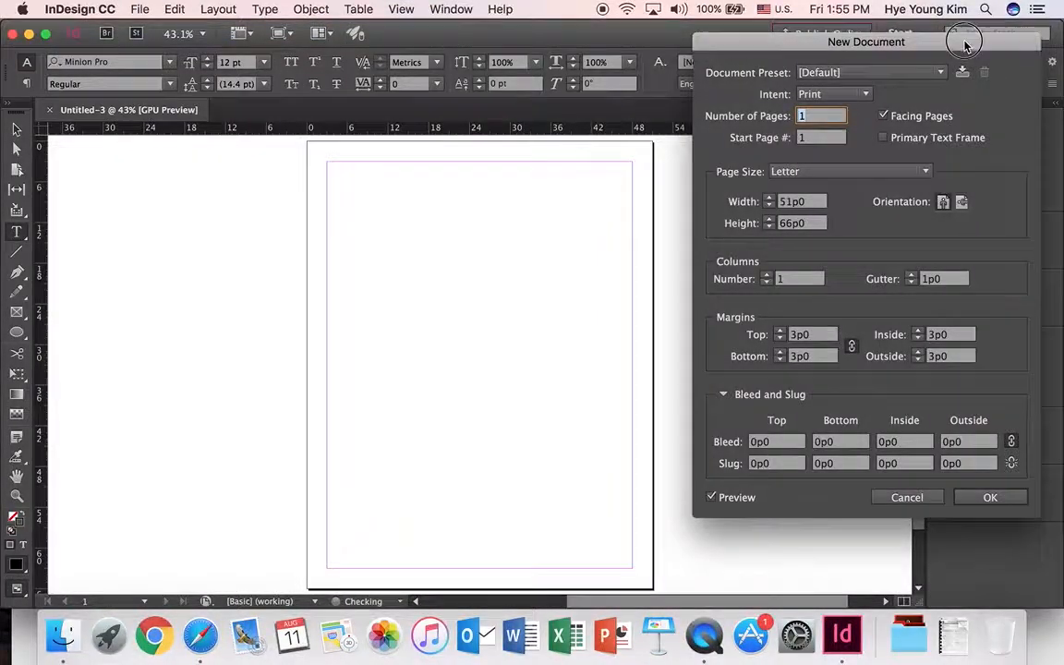
{"action": "left_click_drag", "start_coordinate": [961, 35], "coordinate": [932, 23]}
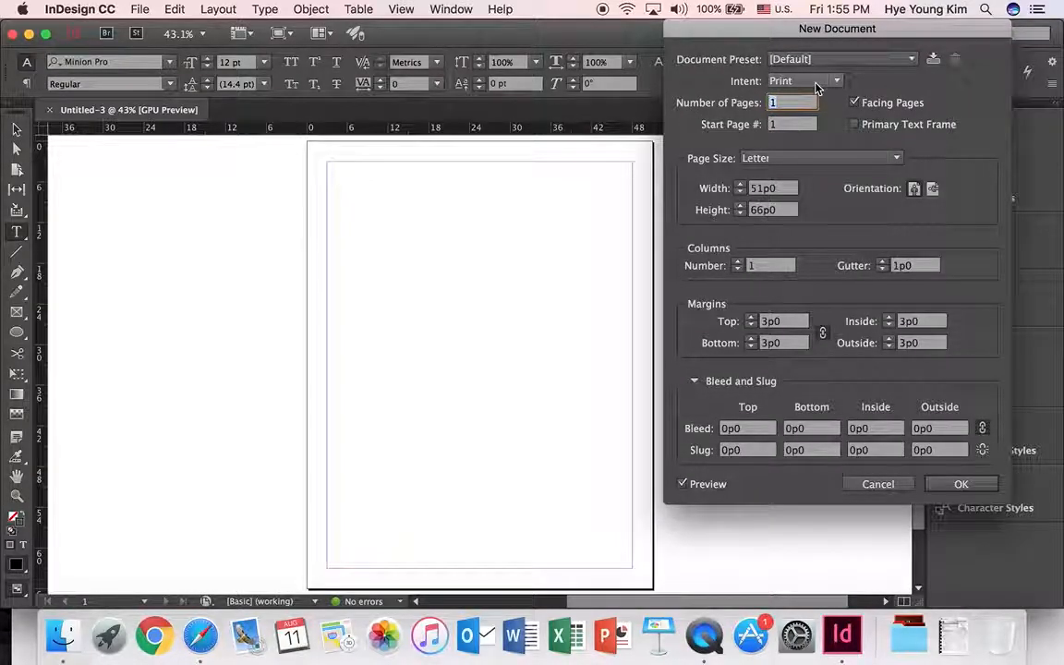
{"action": "left_click", "coordinate": [819, 82]}
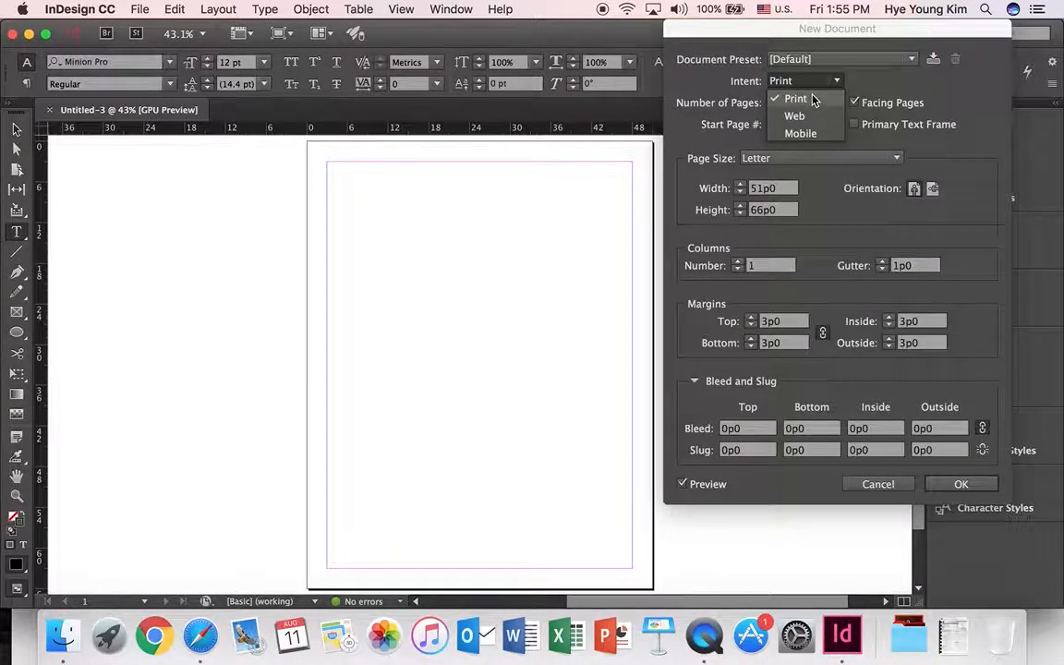
{"action": "left_click", "coordinate": [811, 98]}
{"action": "key", "text": "Tab"}
{"action": "type", "text": "3"}
Use the Letter page size with Facing Pages and Preview enabled, and create the document.
{"action": "left_click", "coordinate": [798, 159]}
{"action": "left_click", "coordinate": [798, 168]}
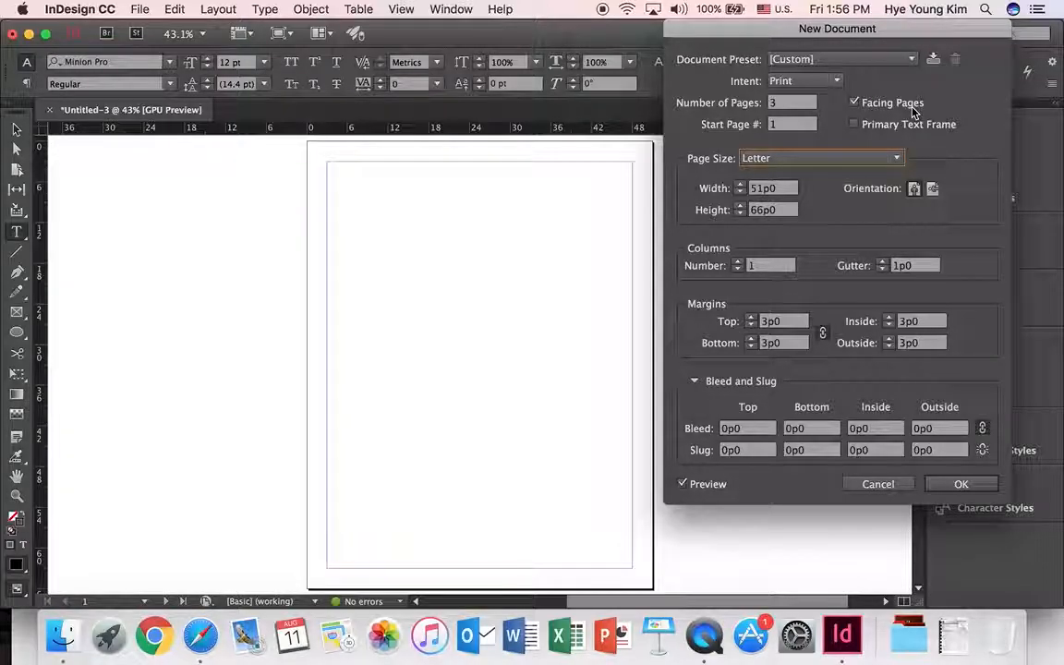
{"action": "left_click", "coordinate": [853, 102]}
{"action": "left_click", "coordinate": [854, 102]}
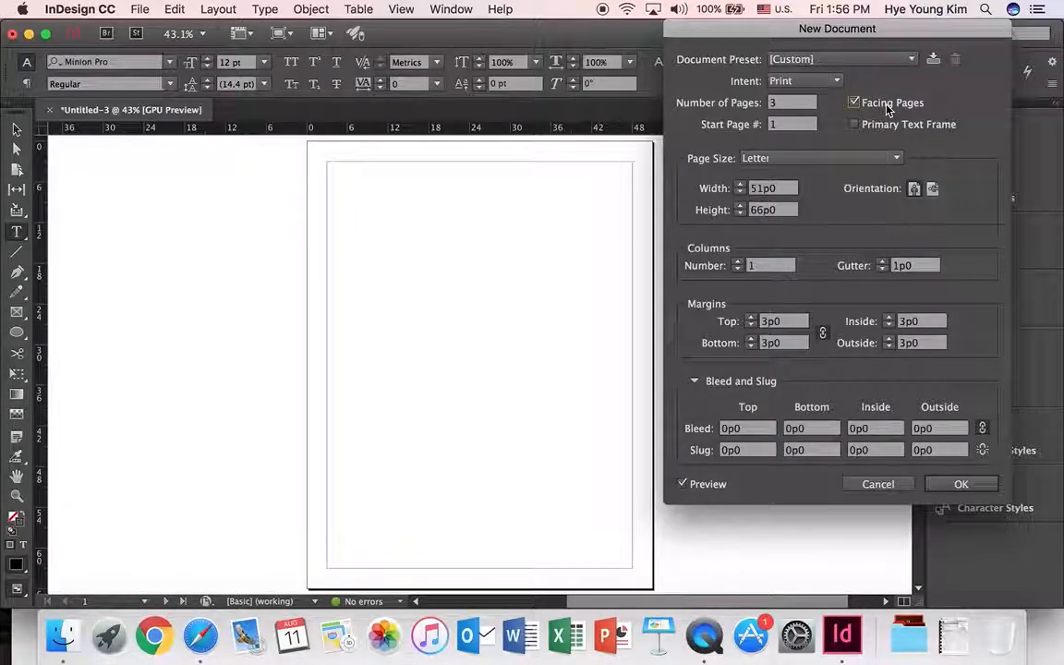
{"action": "left_click", "coordinate": [810, 159]}
{"action": "left_click", "coordinate": [815, 174]}
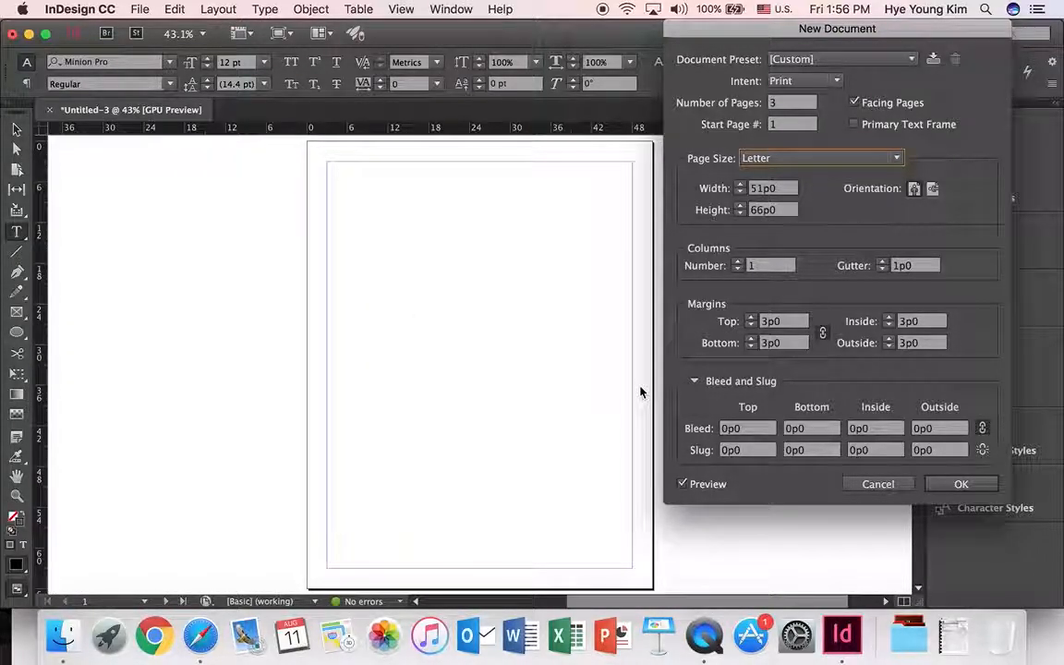
{"action": "left_click", "coordinate": [789, 159]}
{"action": "left_click", "coordinate": [789, 159]}
{"action": "left_click", "coordinate": [684, 485]}
{"action": "left_click", "coordinate": [684, 485]}
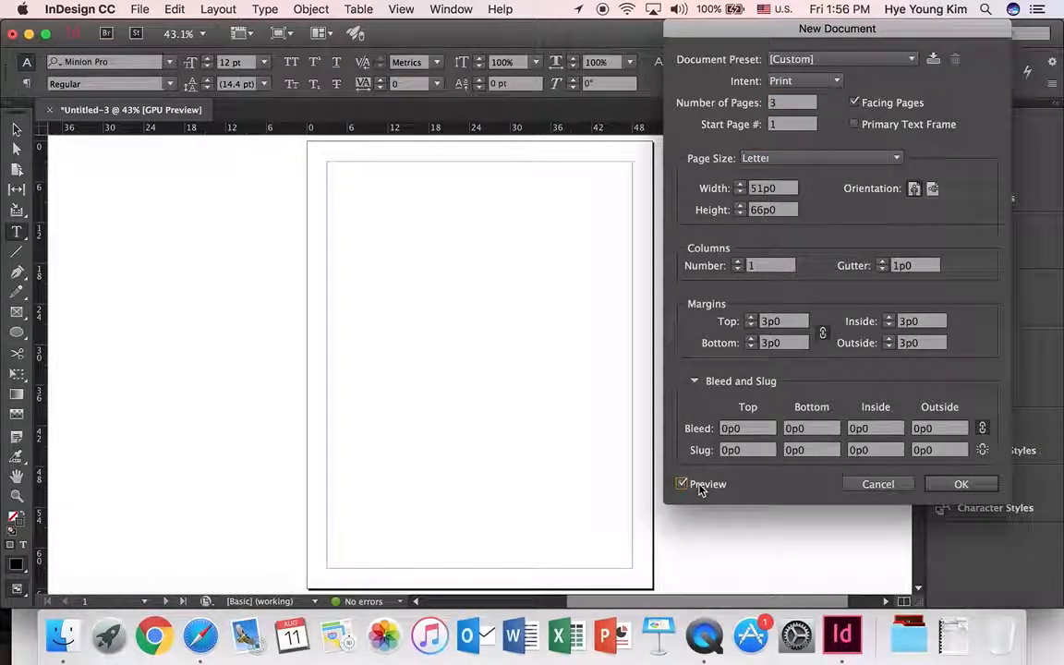
{"action": "left_click", "coordinate": [960, 482]}
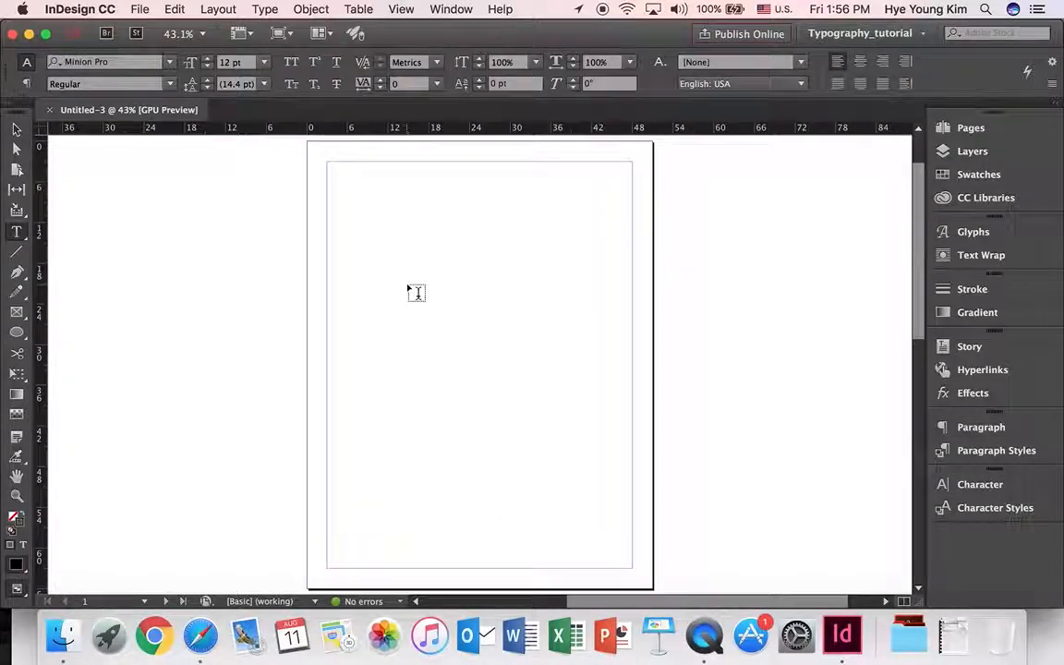
Change the units of both the horizontal and vertical rulers to inches.
{"action": "right_click", "coordinate": [209, 130]}
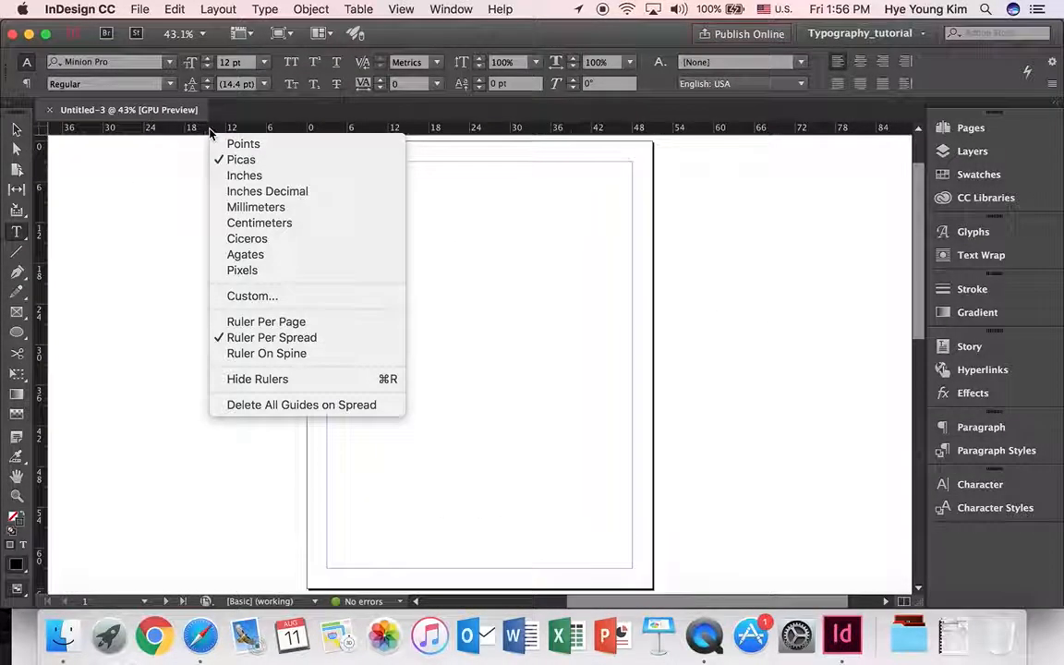
{"action": "left_click", "coordinate": [227, 174]}
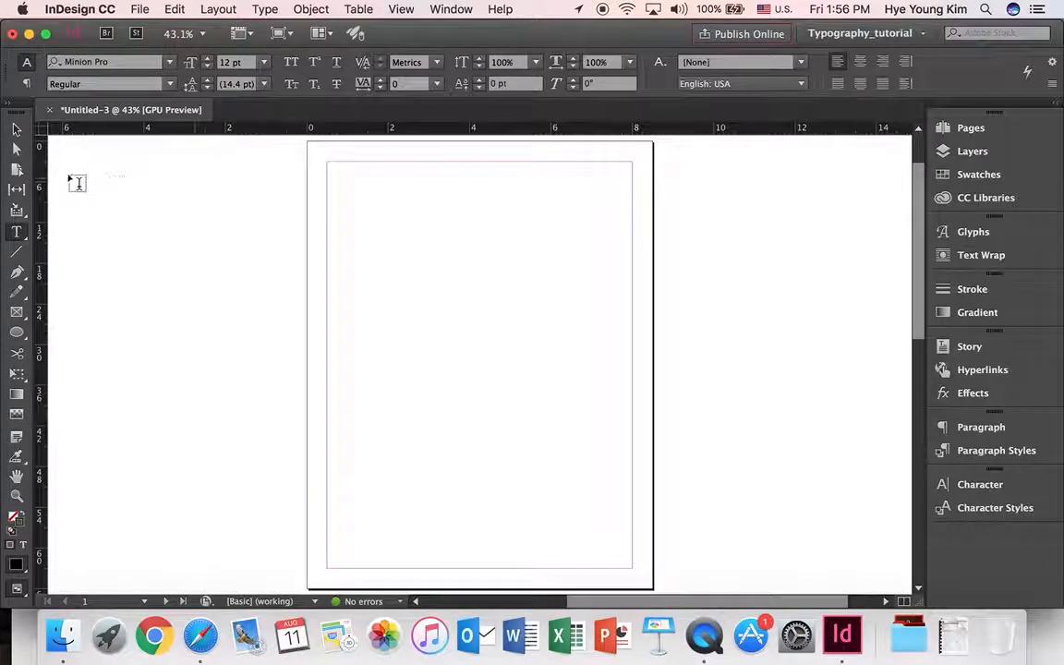
{"action": "right_click", "coordinate": [44, 166]}
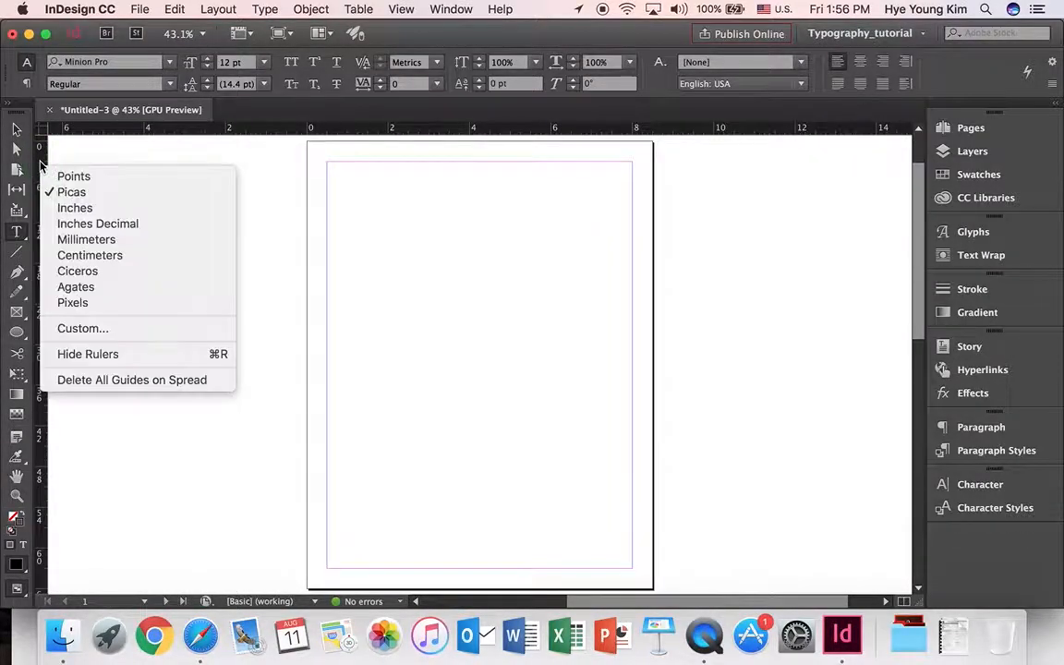
{"action": "left_click", "coordinate": [66, 209]}
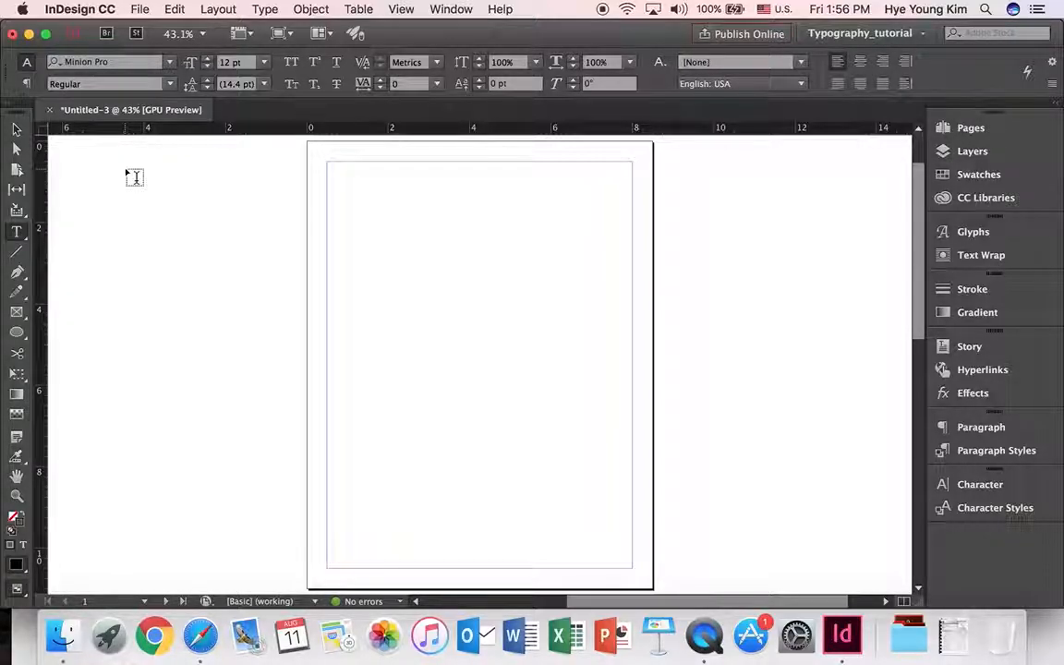
Place the Text 01 file from INDESIGN > TUTORIAL > 01_creating a document within the margins near the top of page 1.
{"action": "left_click", "coordinate": [138, 9]}
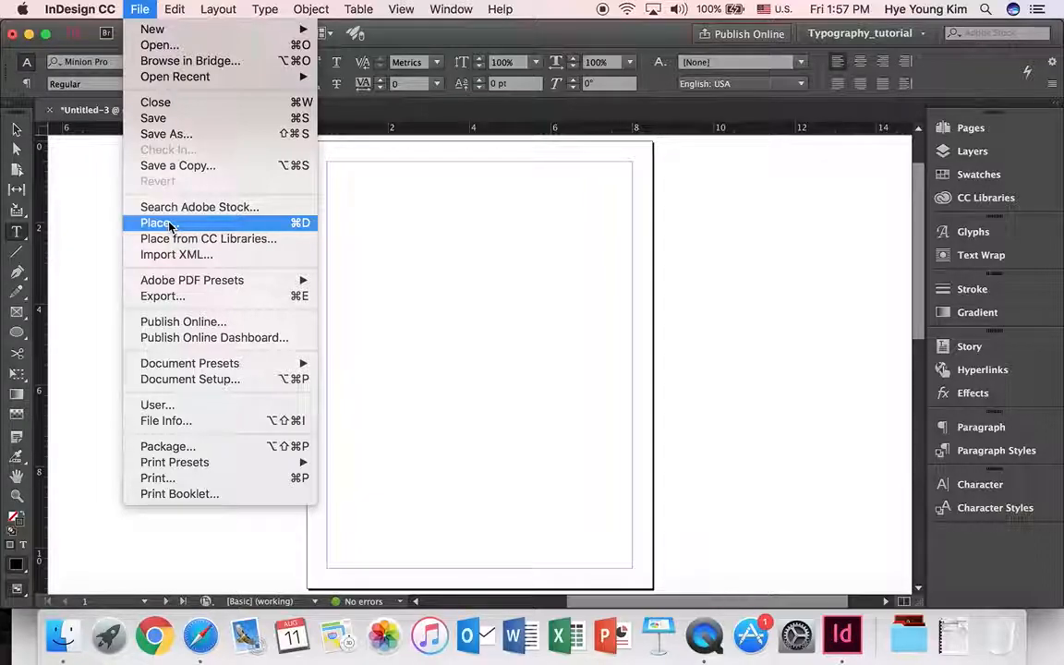
{"action": "left_click", "coordinate": [170, 223]}
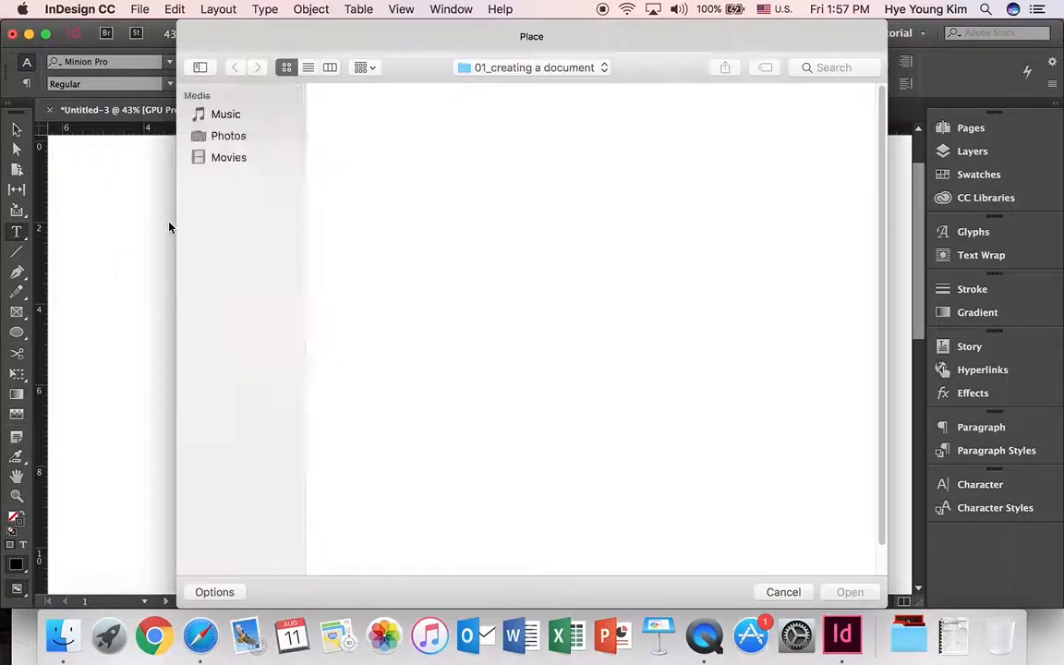
{"action": "left_click", "coordinate": [578, 70]}
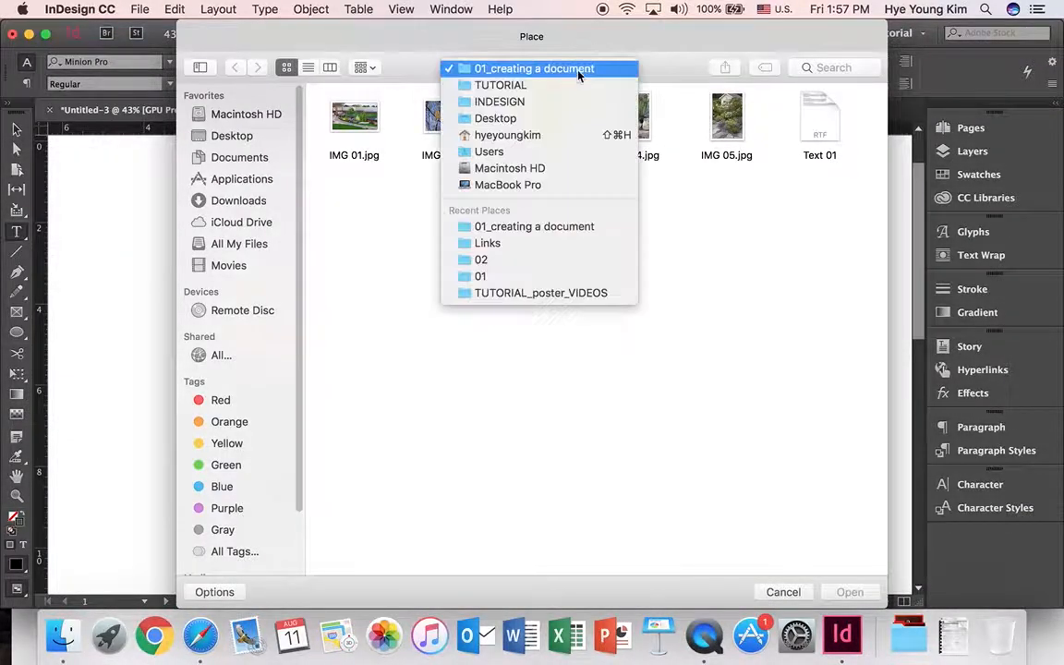
{"action": "left_click", "coordinate": [517, 102]}
{"action": "left_click", "coordinate": [459, 126]}
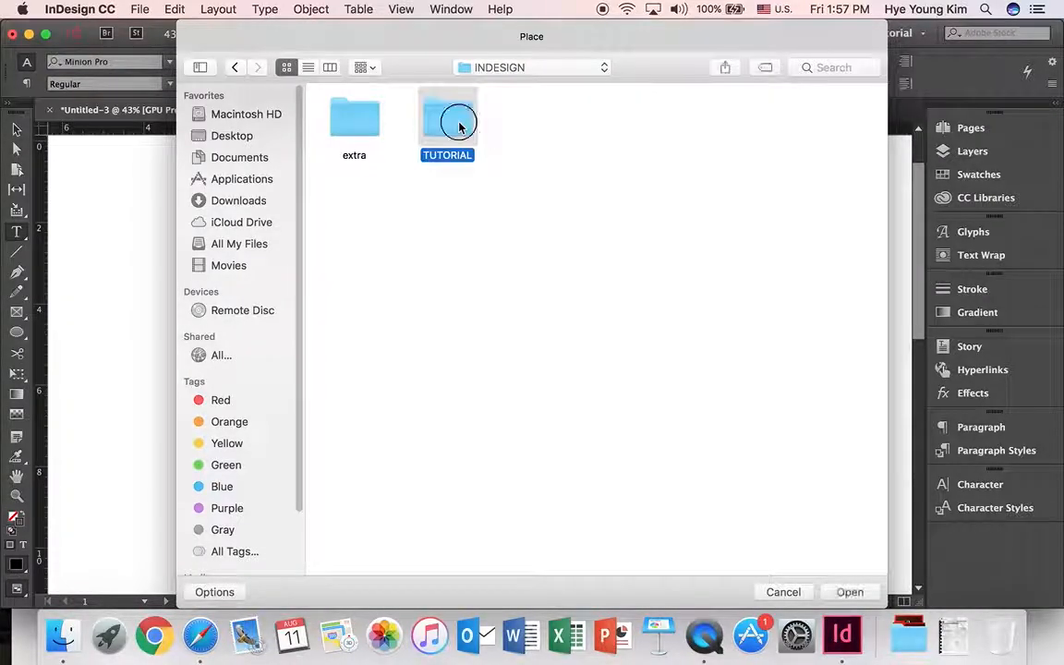
{"action": "double_click", "coordinate": [459, 127]}
{"action": "double_click", "coordinate": [361, 131]}
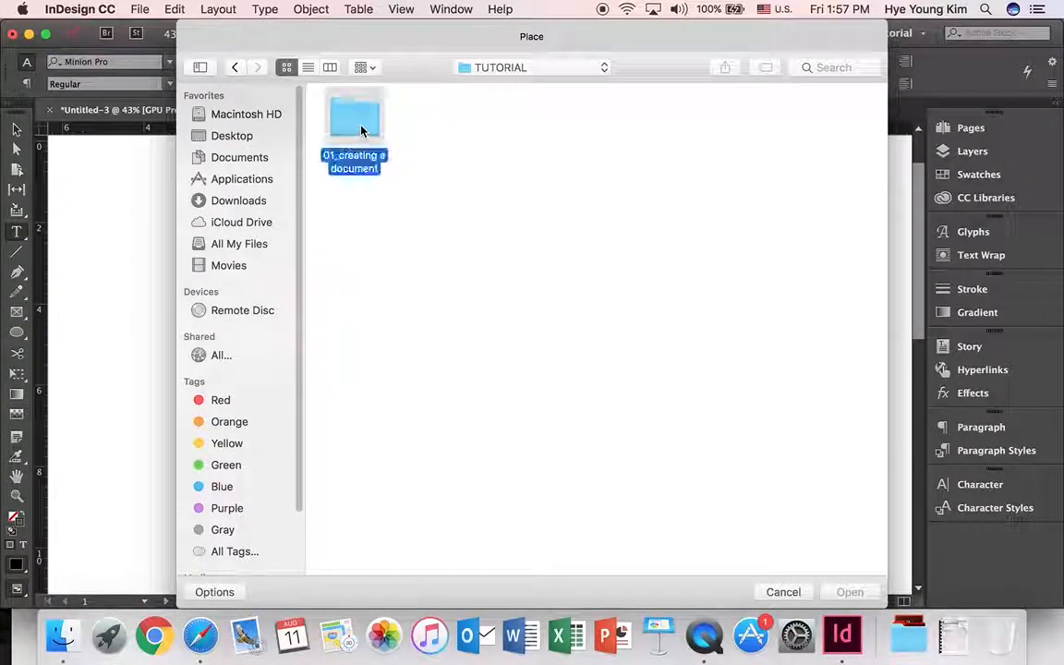
{"action": "left_click", "coordinate": [829, 137]}
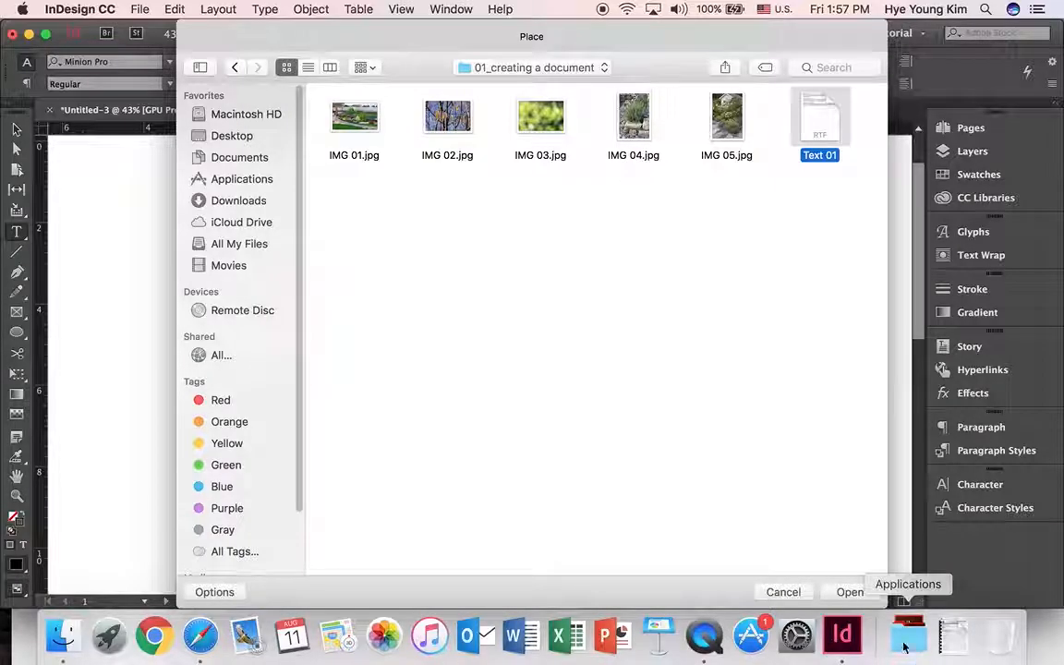
{"action": "left_click", "coordinate": [849, 592]}
{"action": "left_click", "coordinate": [352, 187]}
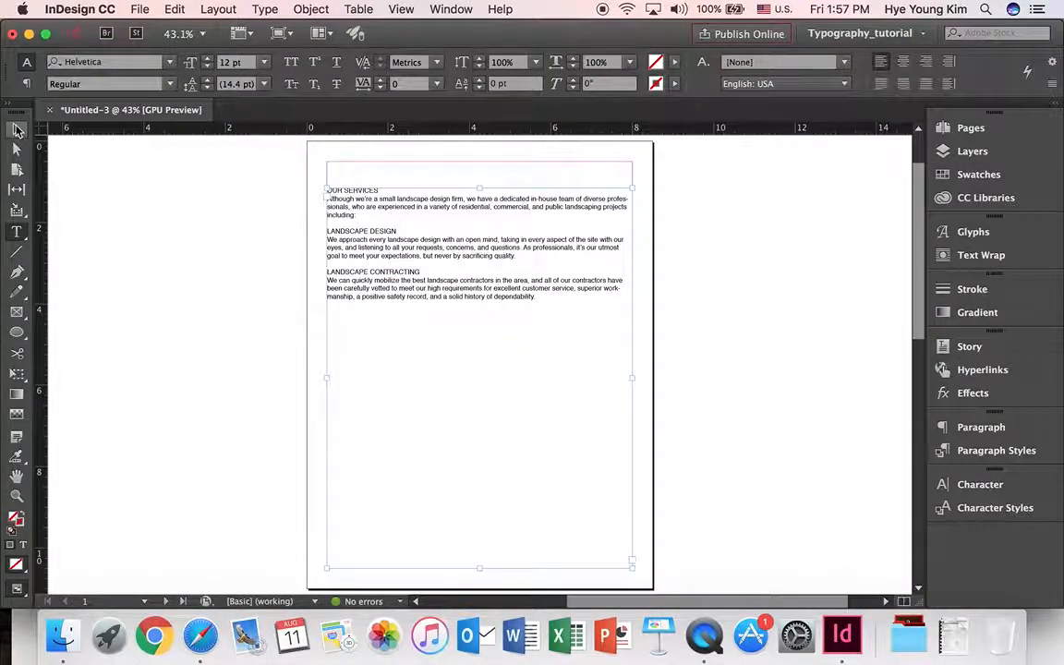
Move the text frame to the top margin at Y 0.5 in and shorten it to end just below the last paragraph.
{"action": "left_click", "coordinate": [16, 129]}
{"action": "left_click_drag", "start_coordinate": [408, 231], "coordinate": [411, 205]}
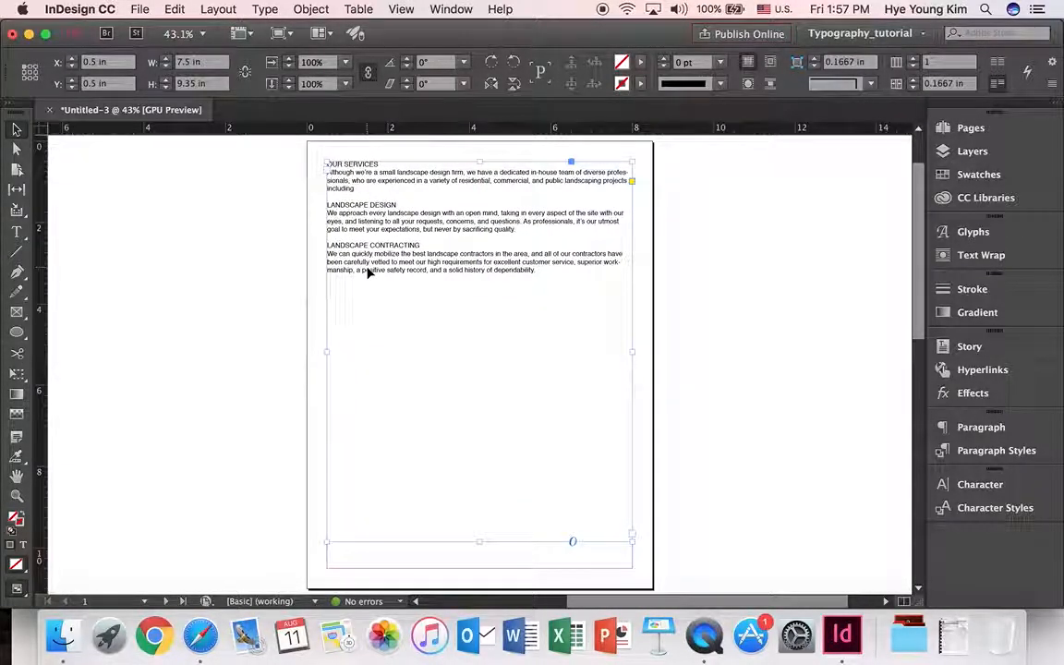
{"action": "left_click_drag", "start_coordinate": [480, 542], "coordinate": [498, 295]}
{"action": "left_click", "coordinate": [501, 420]}
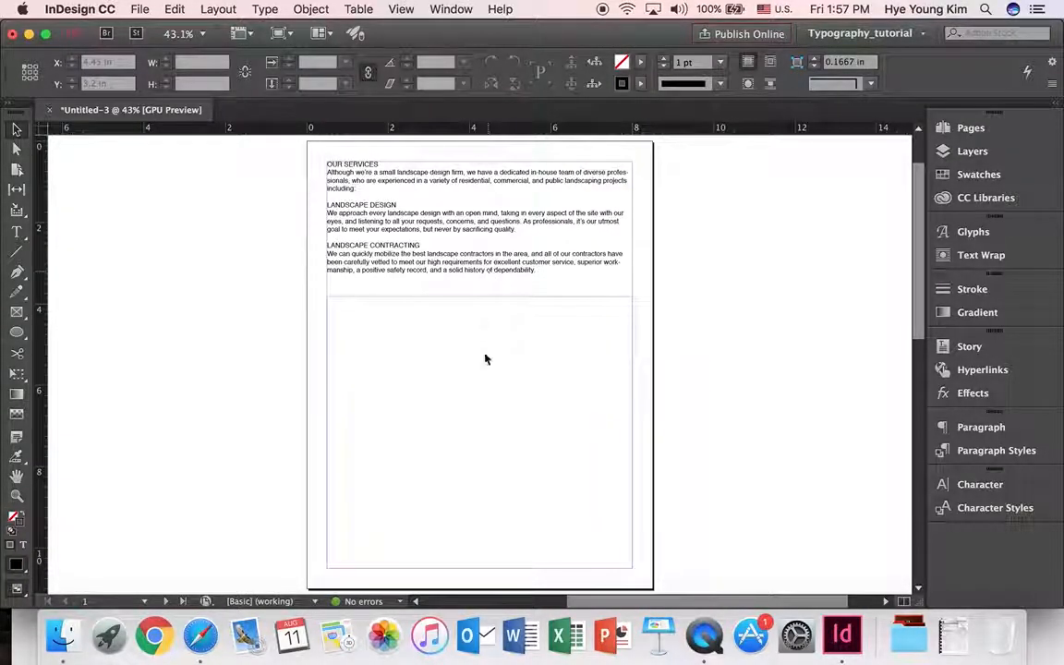
{"action": "left_click", "coordinate": [428, 333]}
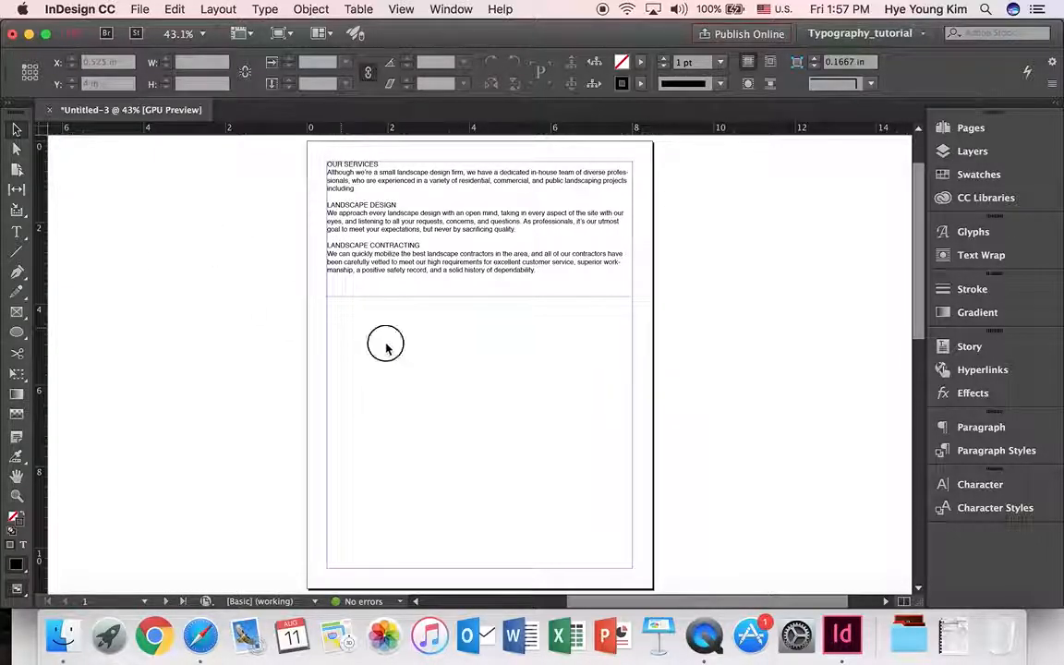
{"action": "left_click", "coordinate": [415, 374]}
{"action": "left_click", "coordinate": [527, 341]}
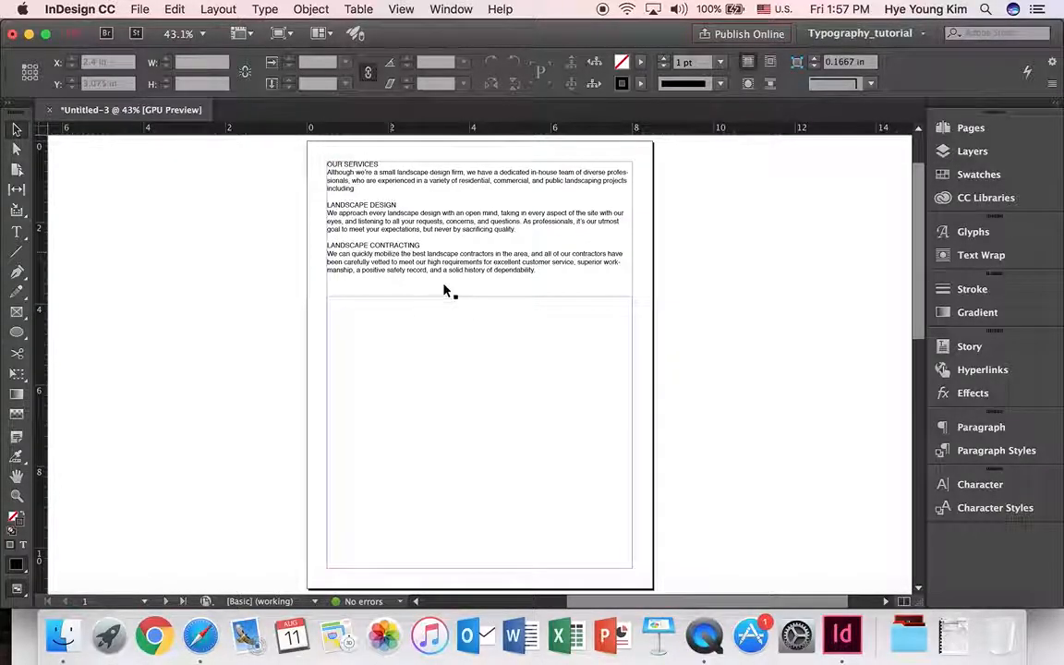
{"action": "left_click", "coordinate": [464, 354]}
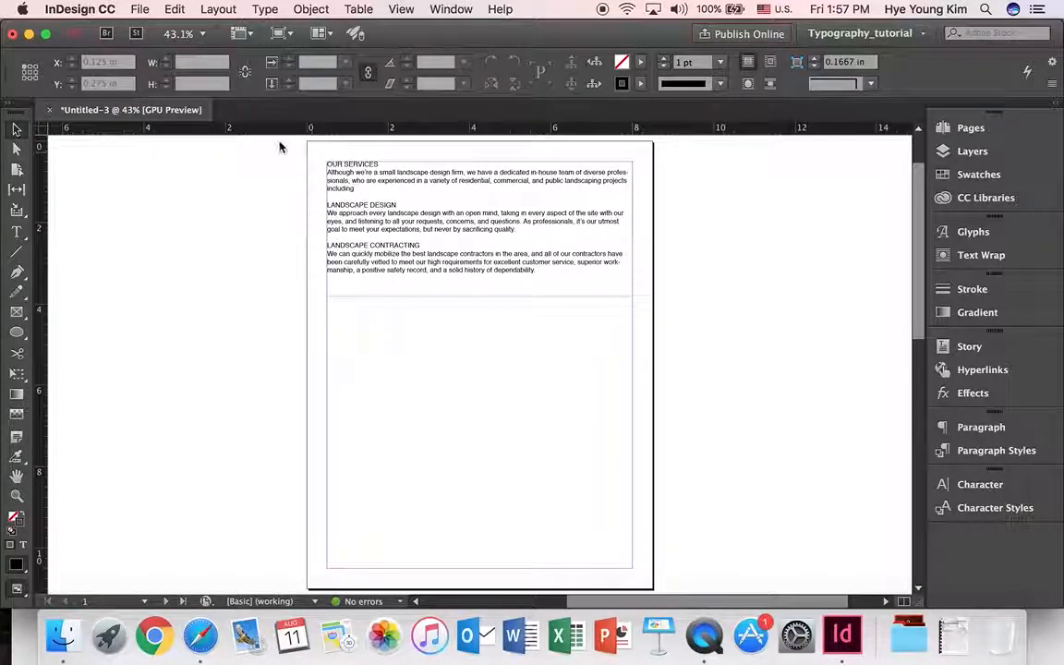
Place the image IMG 01.jpg from the 01_creating a document folder at full size below the text frame.
{"action": "left_click", "coordinate": [147, 11]}
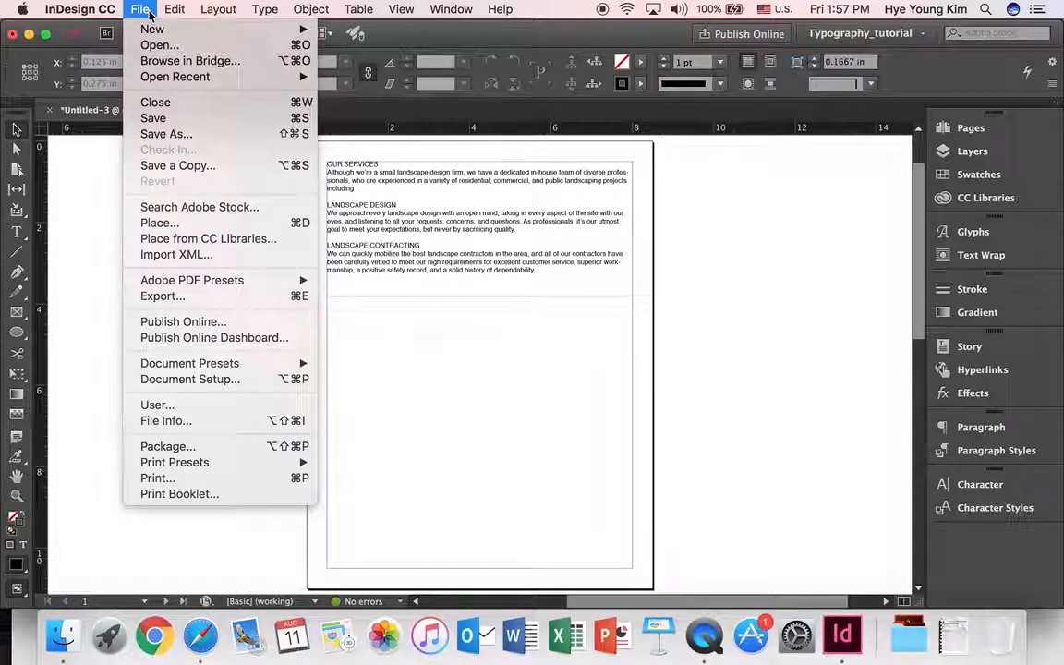
{"action": "left_click", "coordinate": [209, 221]}
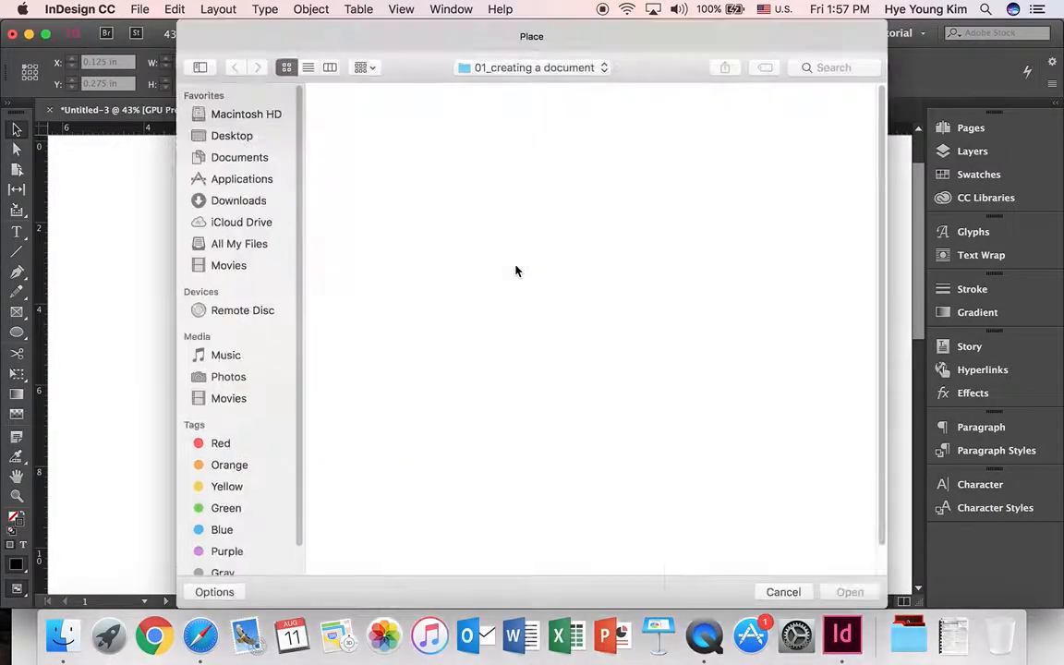
{"action": "left_click", "coordinate": [346, 117]}
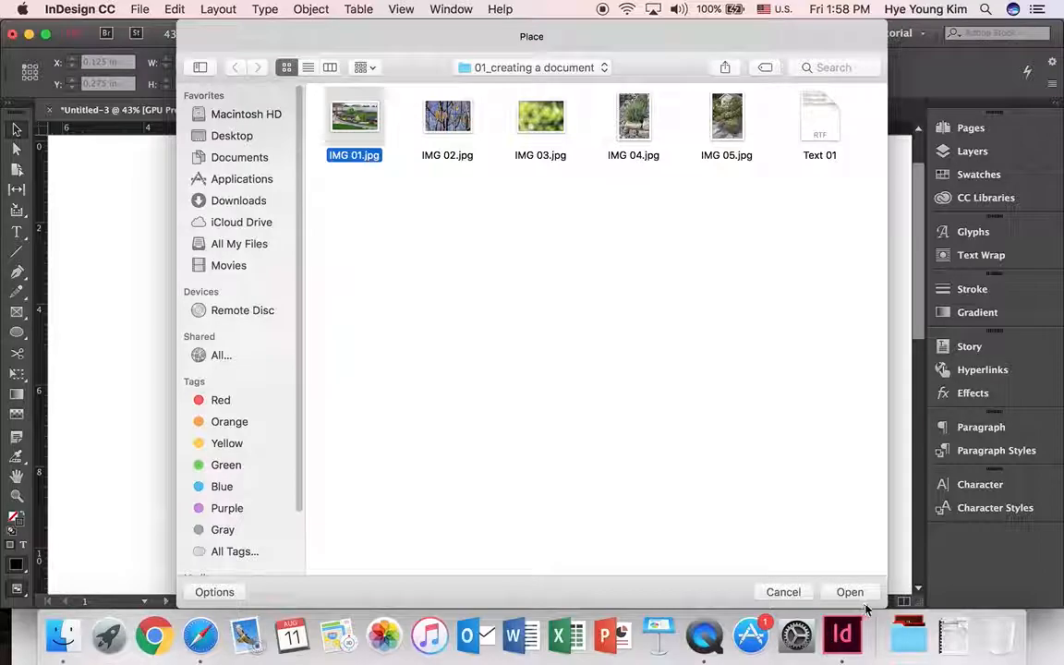
{"action": "left_click", "coordinate": [849, 592]}
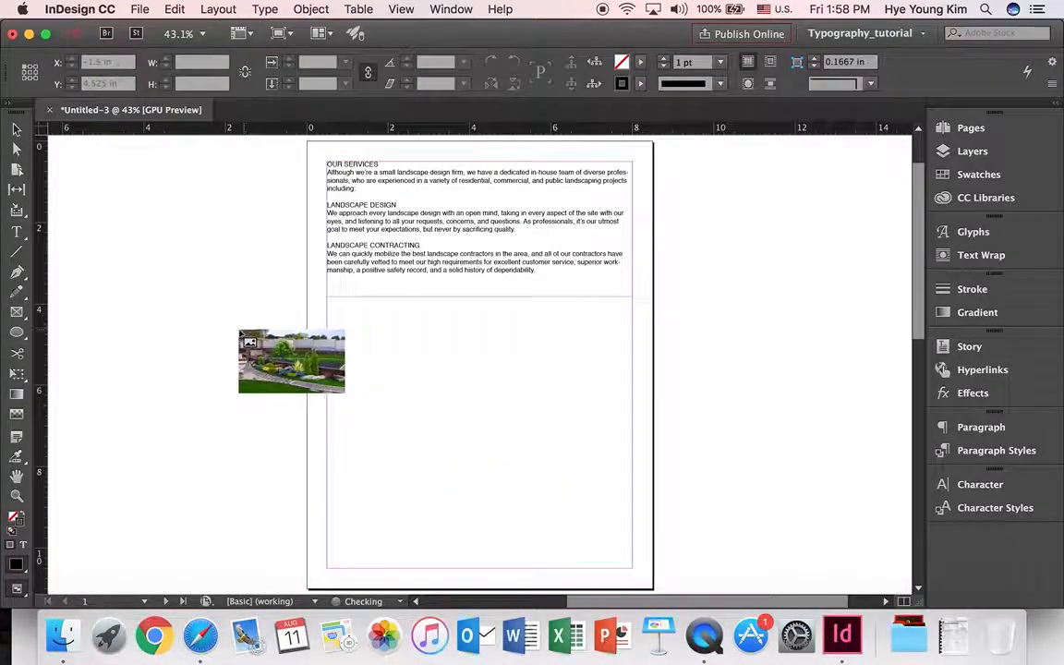
{"action": "left_click", "coordinate": [238, 331]}
Move the garden image onto the pasteboard just left of page 1, at about X -17.8 in, Y 0.4 in.
{"action": "left_click_drag", "start_coordinate": [639, 414], "coordinate": [546, 411]}
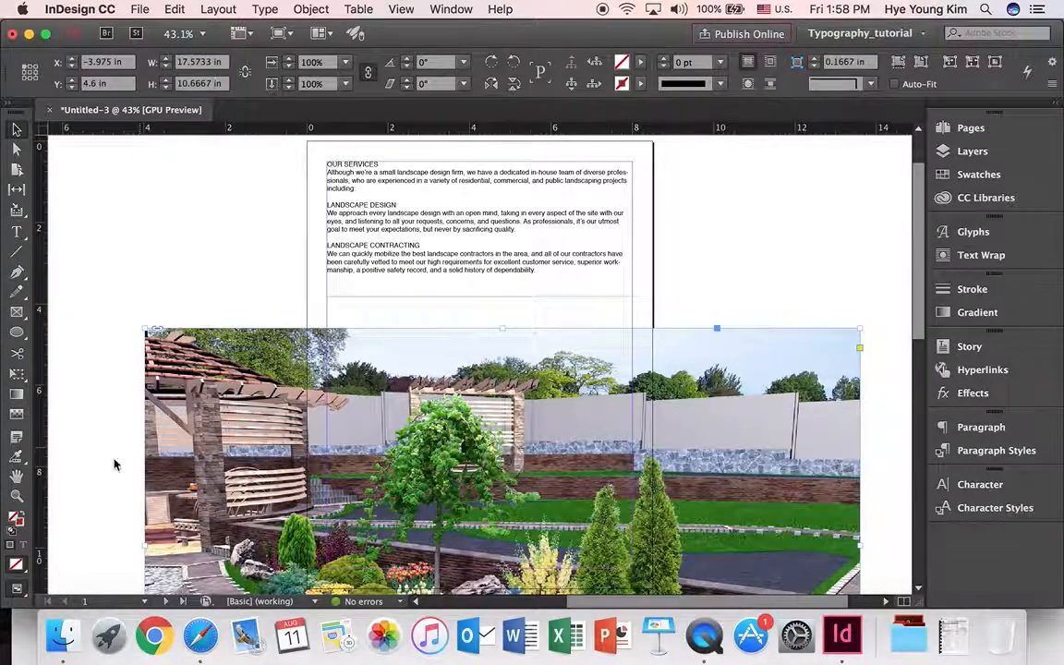
{"action": "left_click", "coordinate": [17, 495]}
{"action": "left_click", "coordinate": [468, 349], "text": "alt"}
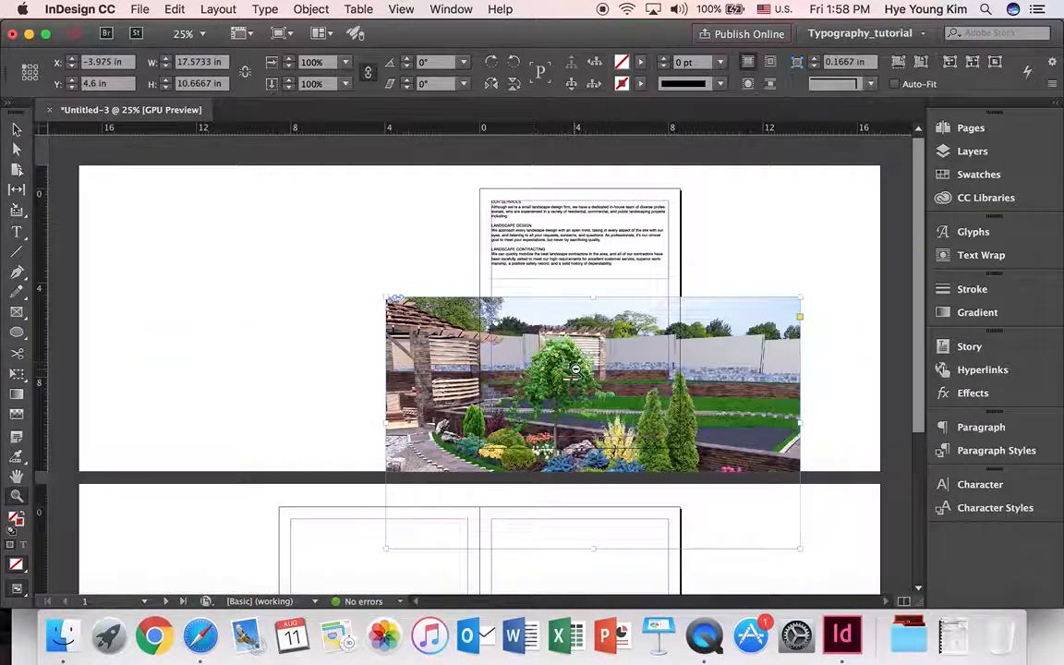
{"action": "left_click", "coordinate": [17, 130]}
{"action": "left_click_drag", "start_coordinate": [539, 336], "coordinate": [214, 237]}
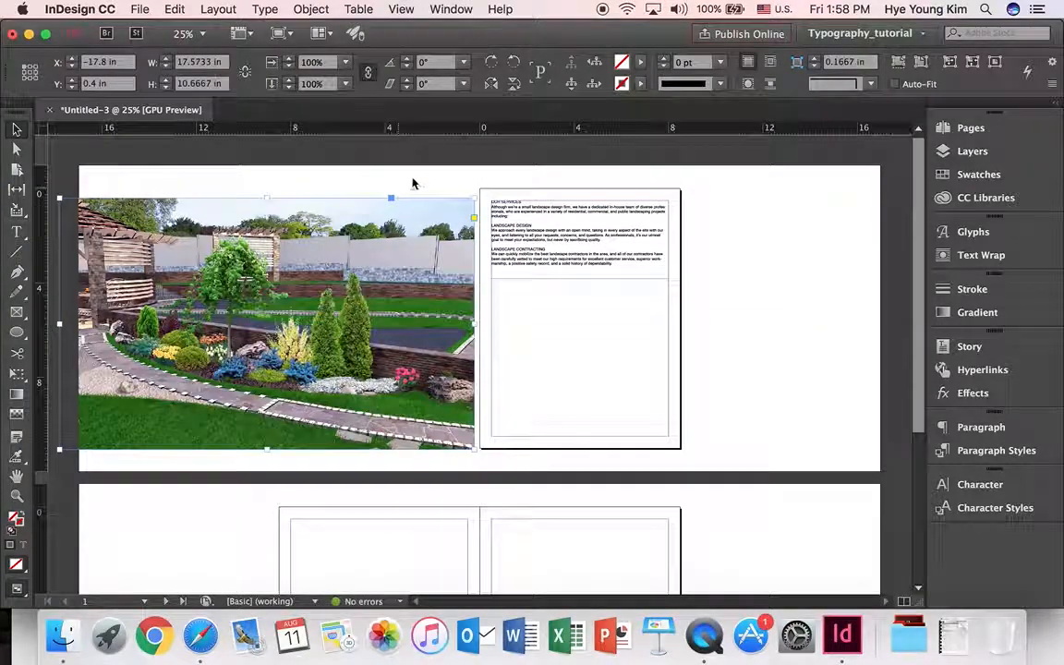
Select the garden image and the text frame on page 1 together.
{"action": "left_click", "coordinate": [415, 183]}
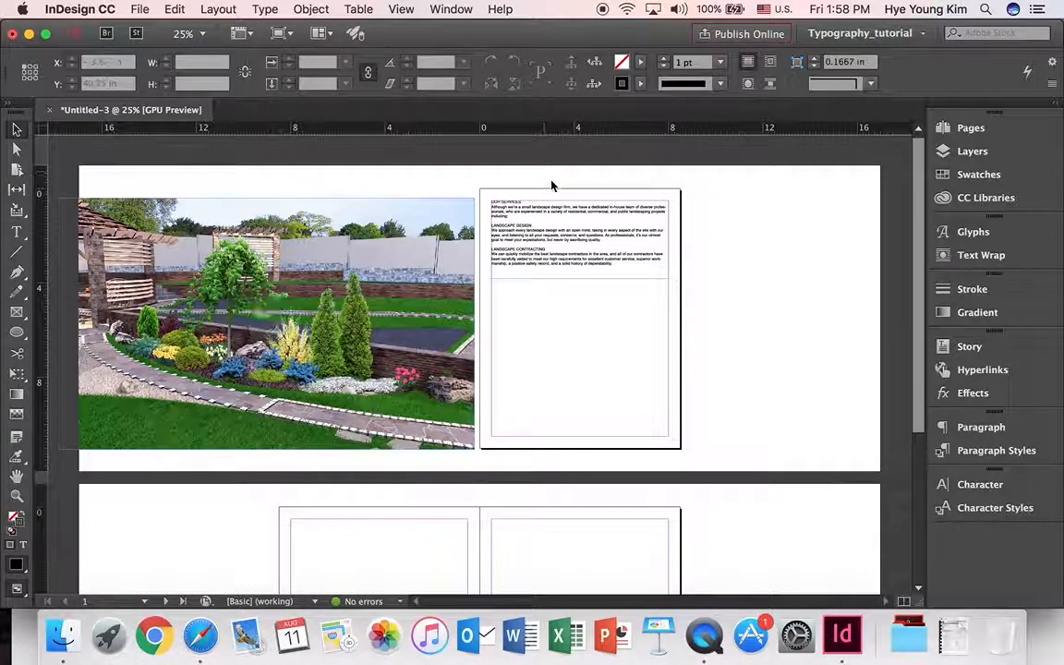
{"action": "left_click_drag", "start_coordinate": [387, 179], "coordinate": [547, 329]}
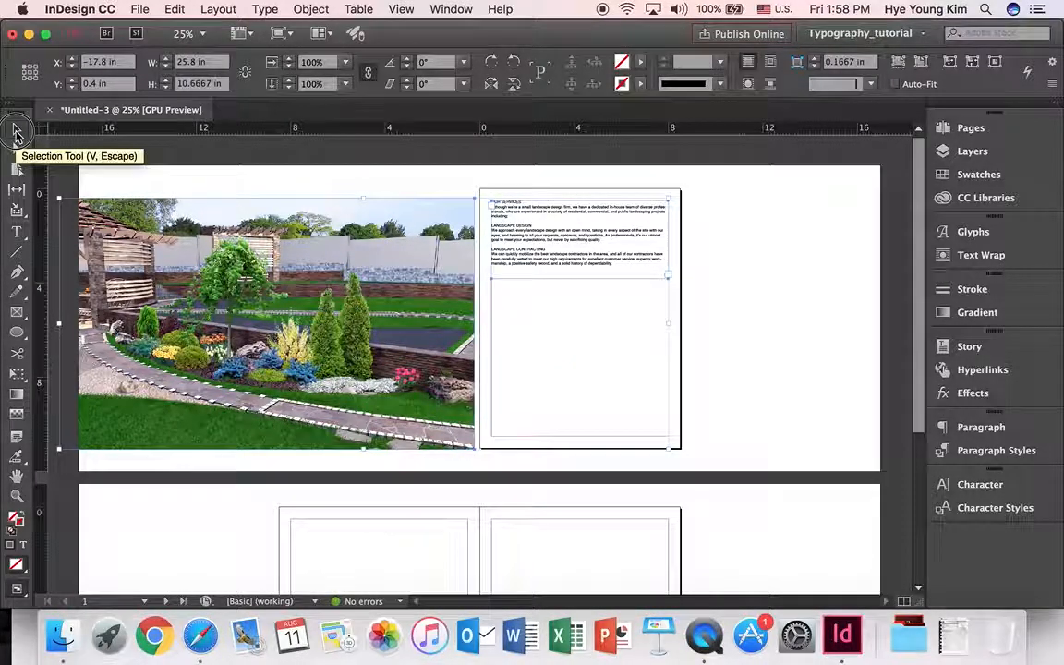
Delete the garden image and the text frame from page 1 and its pasteboard.
{"action": "left_click_drag", "start_coordinate": [292, 176], "coordinate": [612, 350]}
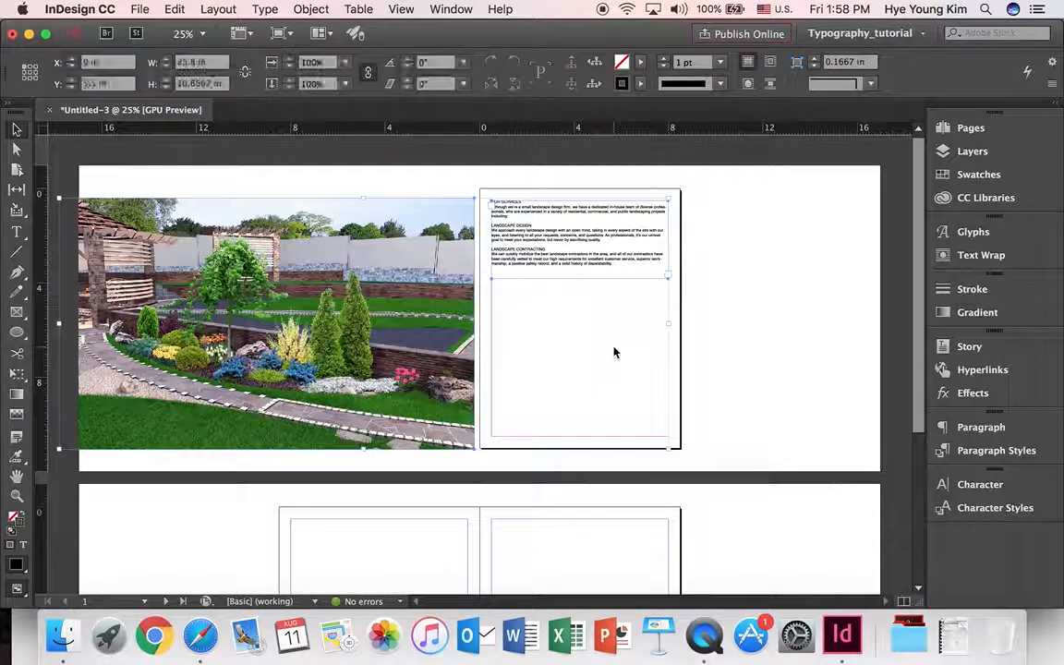
{"action": "key", "text": "Delete"}
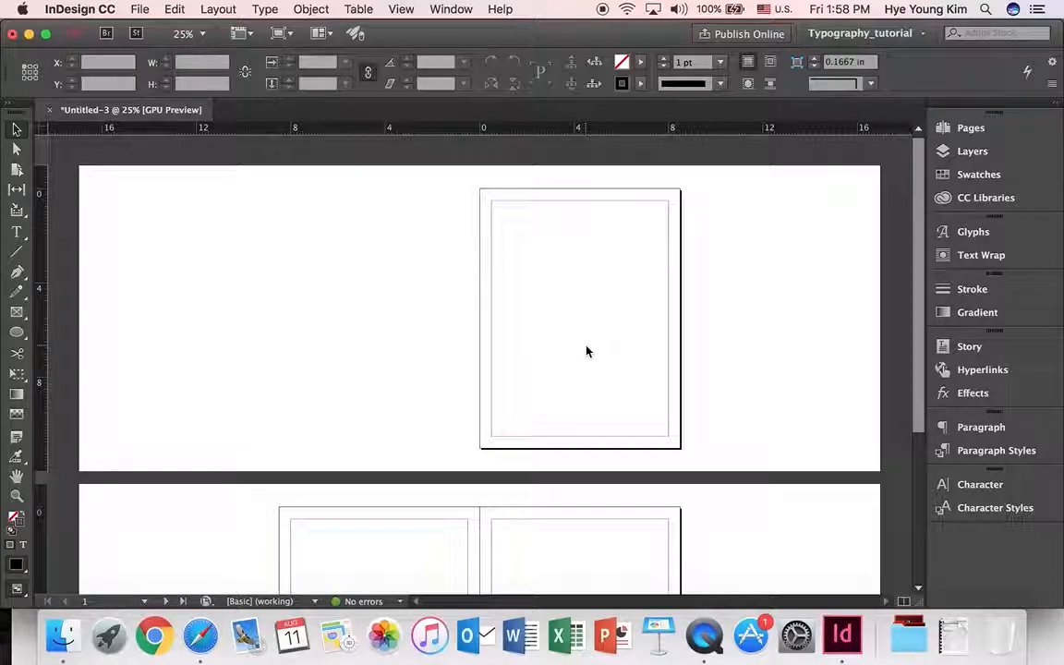
Place the Text 01 file in a 7.5 by 4.625 in frame starting at page 1's top-left margin corner.
{"action": "key", "text": "super+0"}
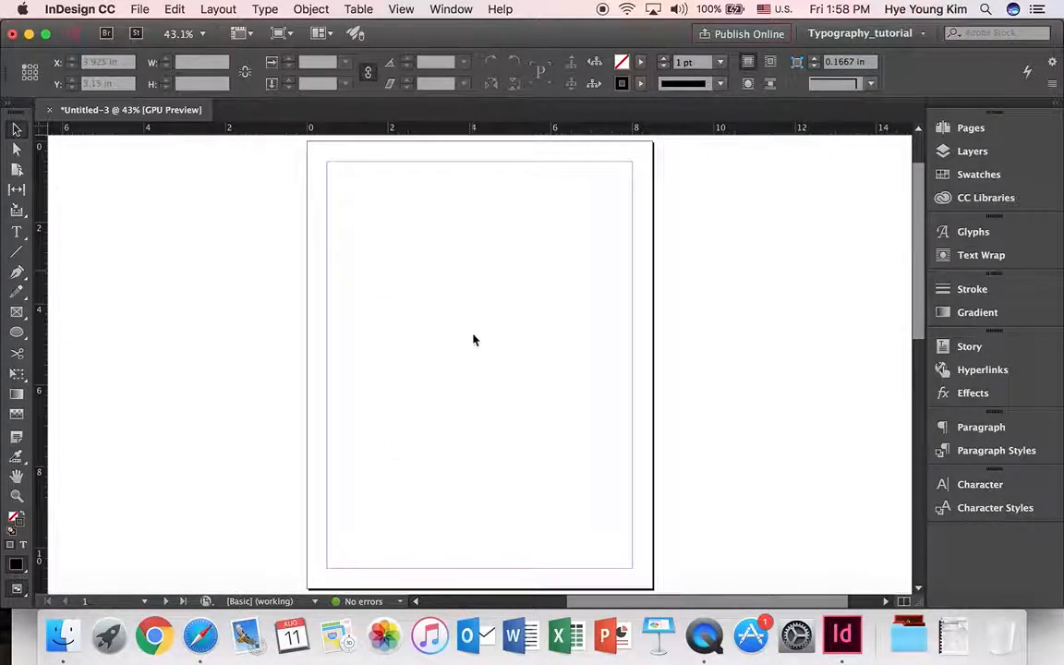
{"action": "left_click", "coordinate": [140, 9]}
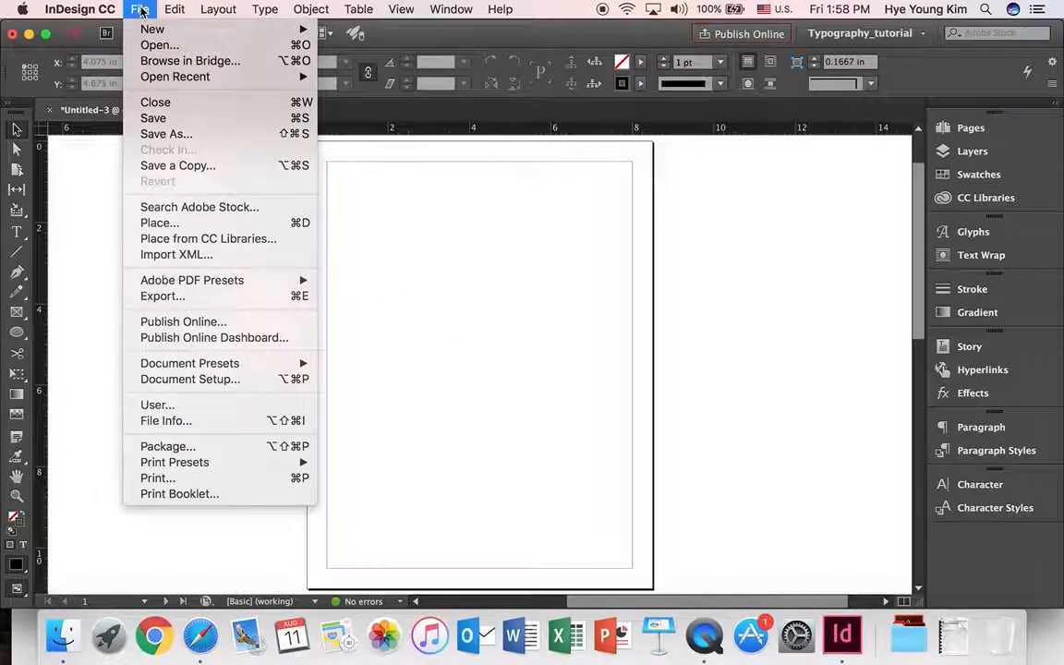
{"action": "left_click", "coordinate": [176, 223]}
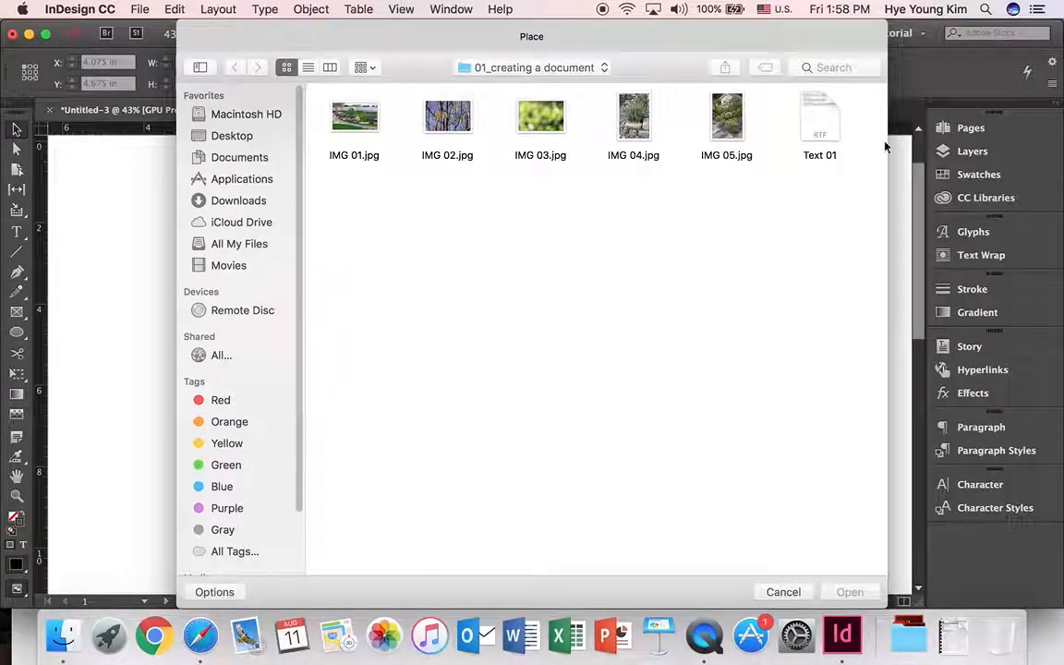
{"action": "left_click", "coordinate": [805, 113]}
{"action": "left_click", "coordinate": [850, 592]}
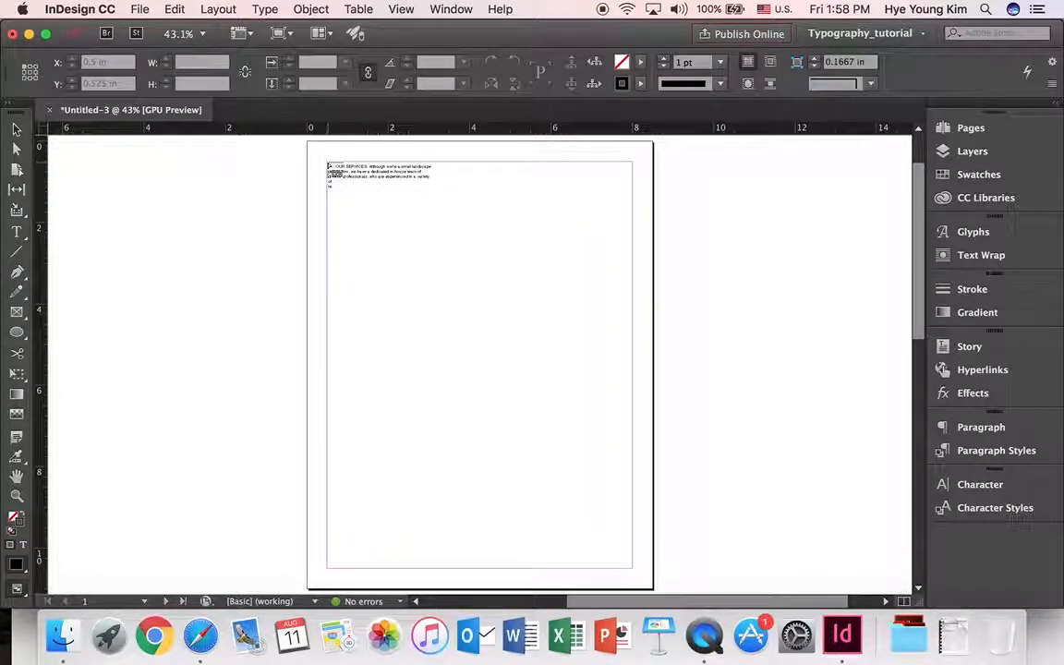
{"action": "left_click_drag", "start_coordinate": [329, 165], "coordinate": [632, 350]}
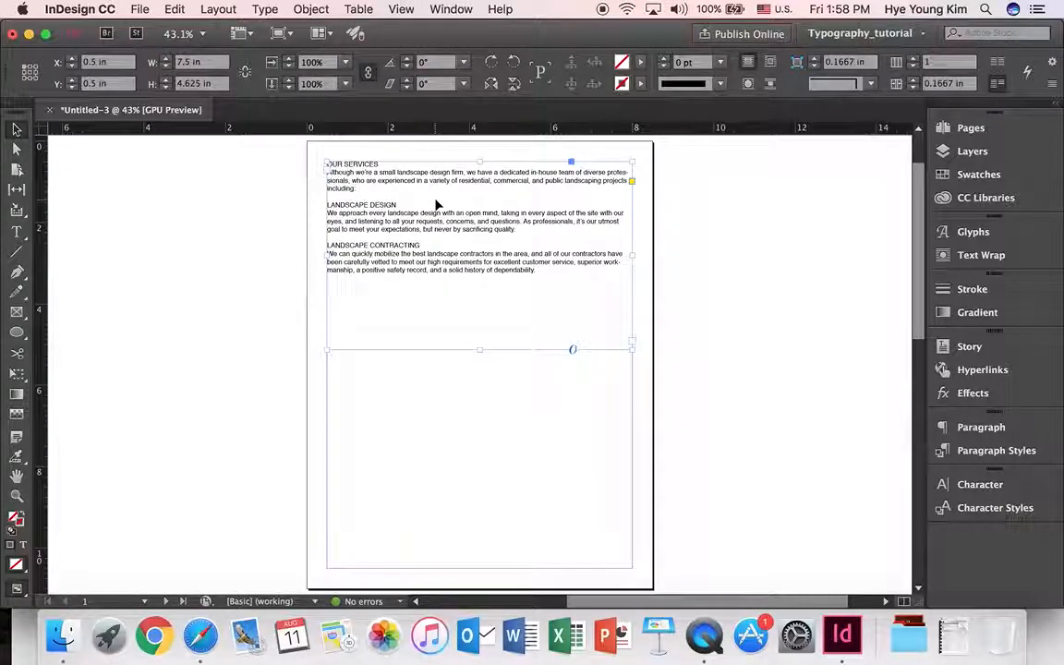
{"action": "left_click", "coordinate": [252, 275]}
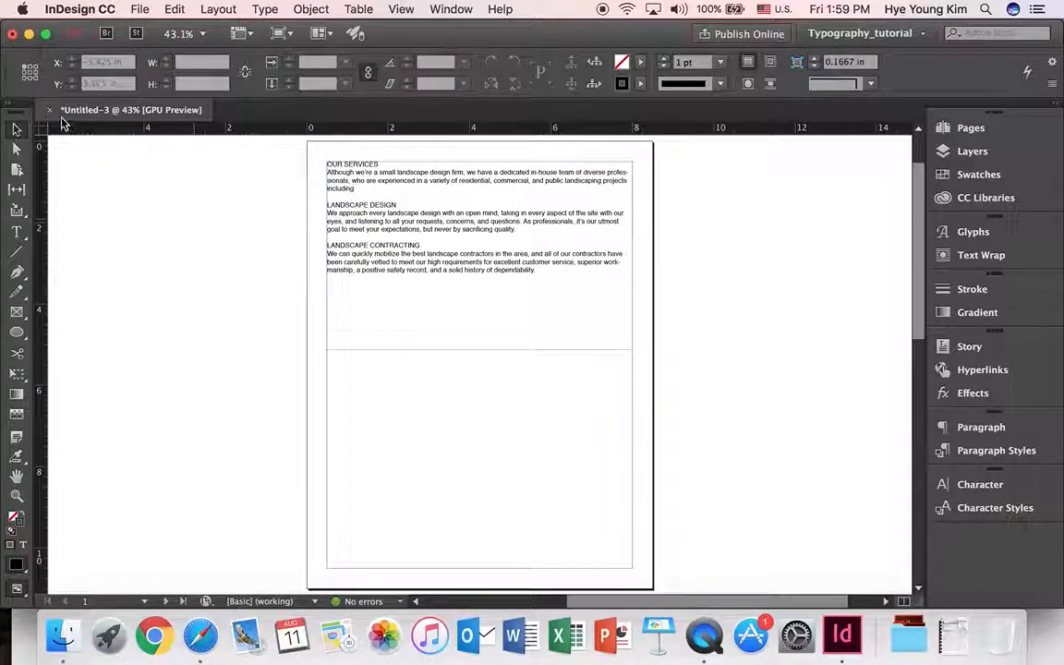
{"action": "left_click", "coordinate": [236, 240]}
{"action": "left_click", "coordinate": [241, 245]}
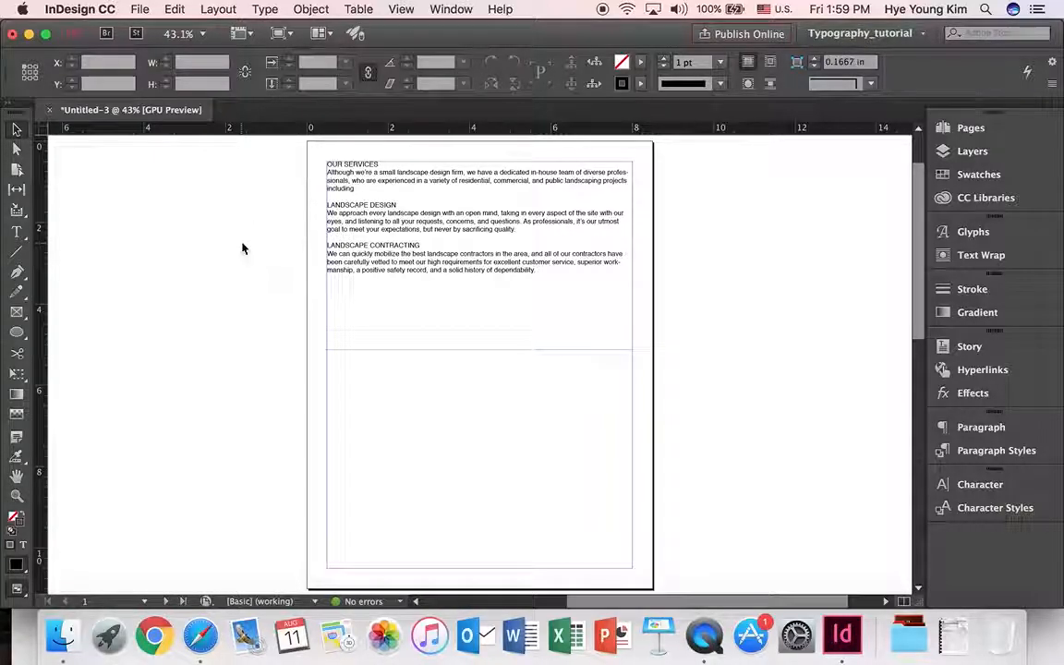
{"action": "left_click", "coordinate": [251, 245]}
Place IMG 01.jpg below the text on page 1, spanning the margins at about 7.5 by 4.55 in.
{"action": "left_click", "coordinate": [139, 9]}
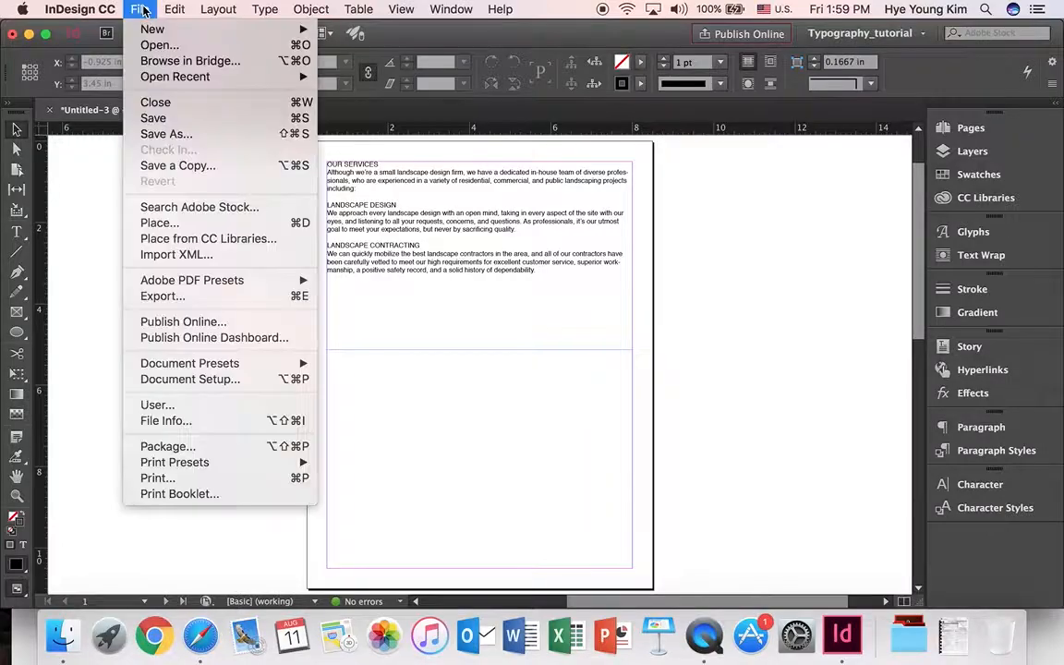
{"action": "left_click", "coordinate": [158, 222]}
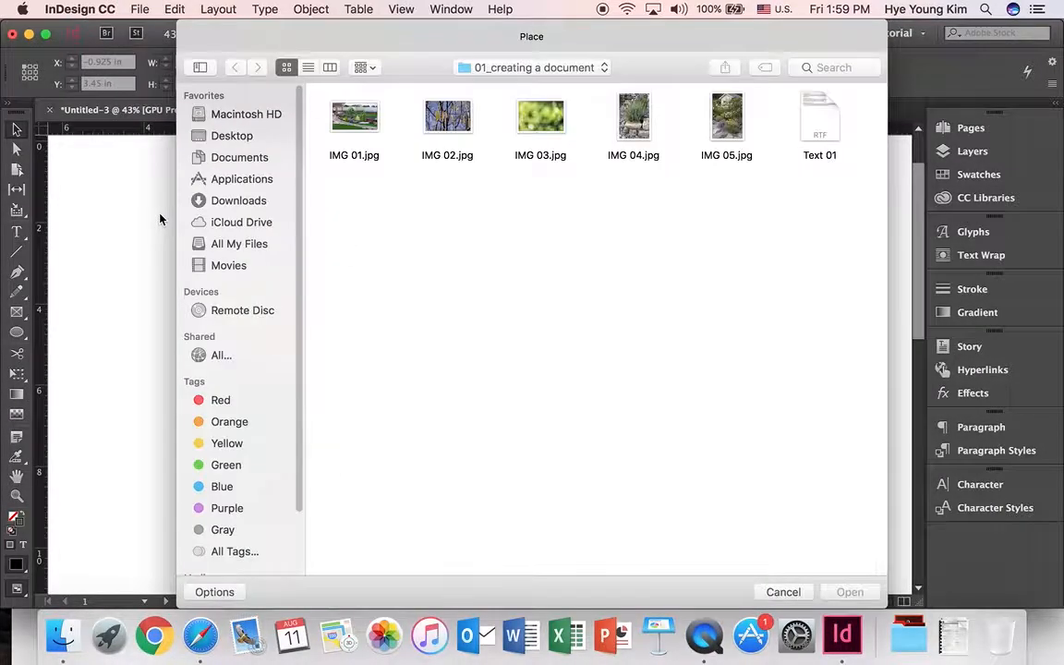
{"action": "left_click", "coordinate": [351, 118]}
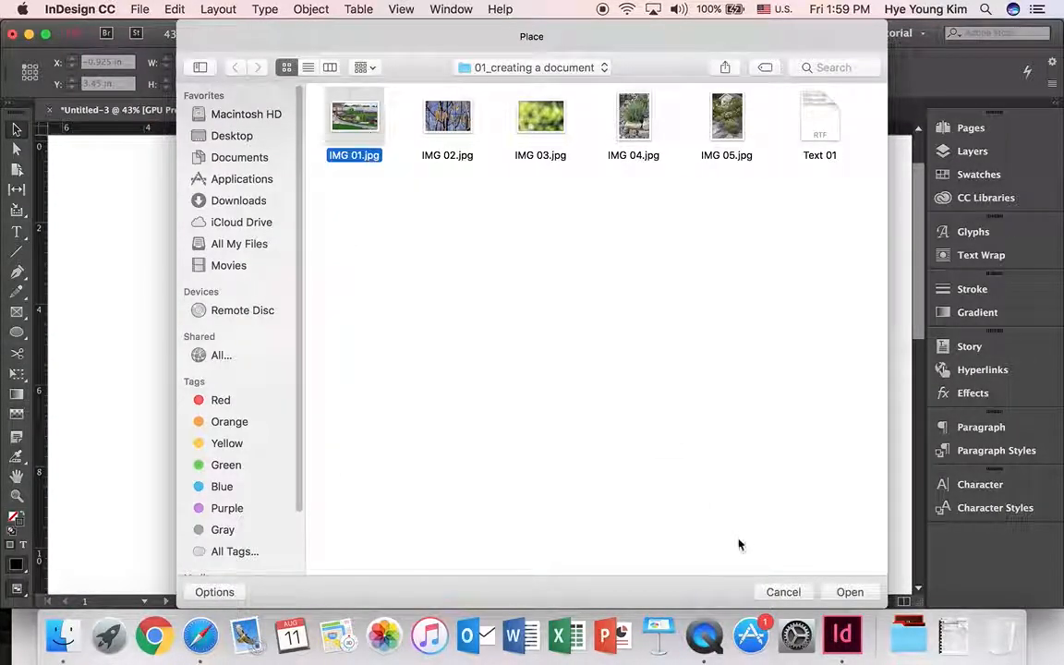
{"action": "left_click", "coordinate": [849, 591]}
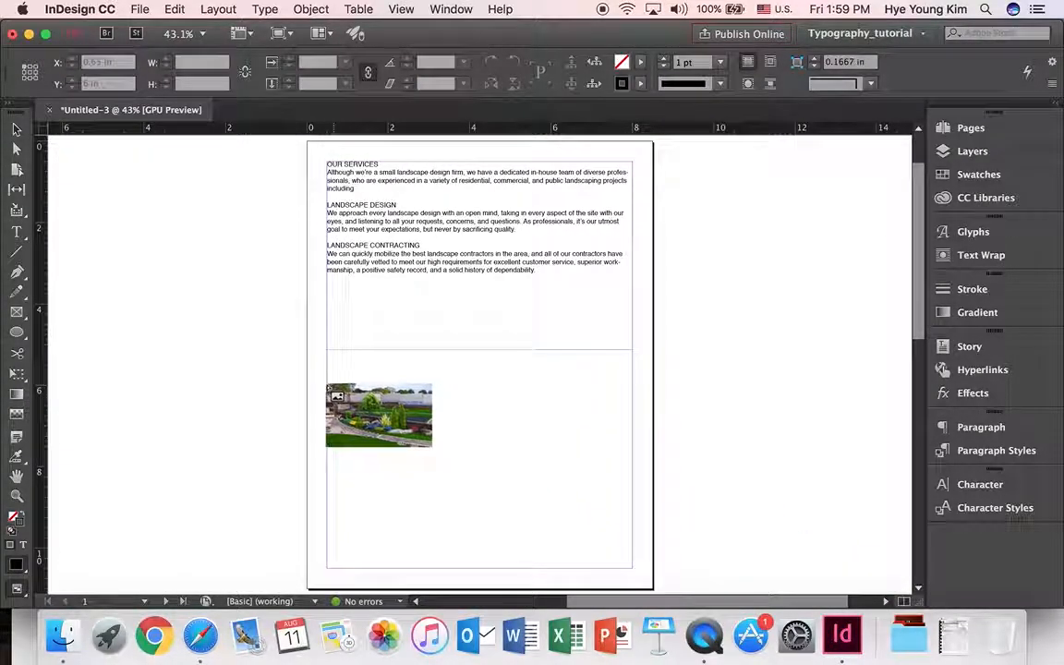
{"action": "left_click_drag", "start_coordinate": [329, 386], "coordinate": [629, 561]}
{"action": "key", "text": "Up"}
{"action": "key", "text": "Up"}
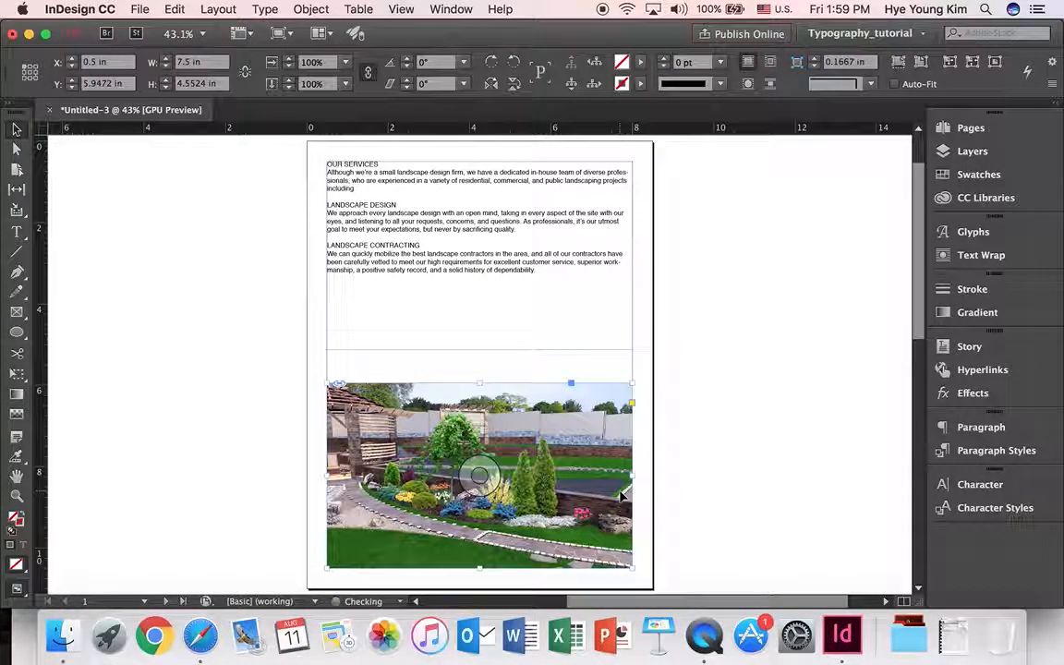
{"action": "left_click", "coordinate": [798, 434]}
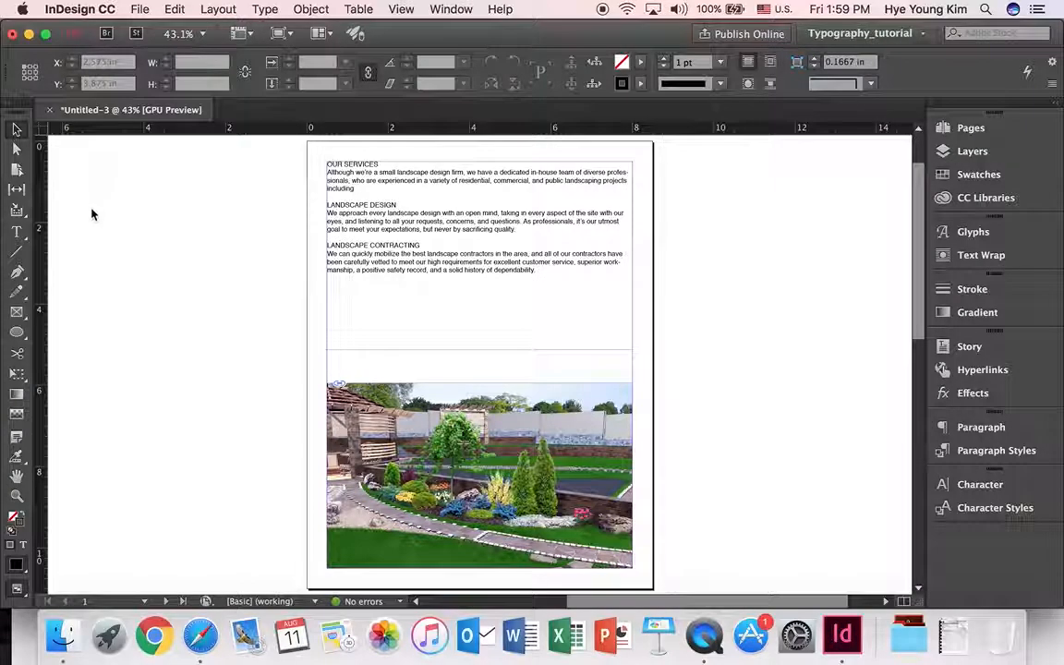
Place IMG 02.jpg on the pasteboard left of page 1 at about 2.8 by 1.9 in.
{"action": "left_click", "coordinate": [139, 9]}
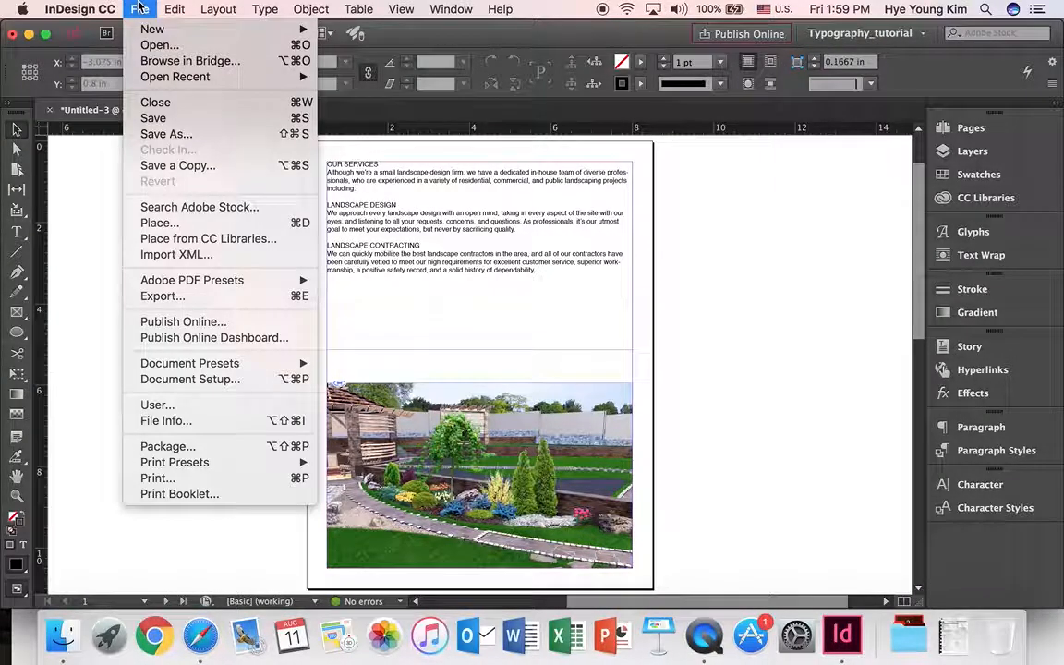
{"action": "left_click", "coordinate": [164, 223]}
{"action": "left_click", "coordinate": [451, 123]}
{"action": "left_click", "coordinate": [850, 592]}
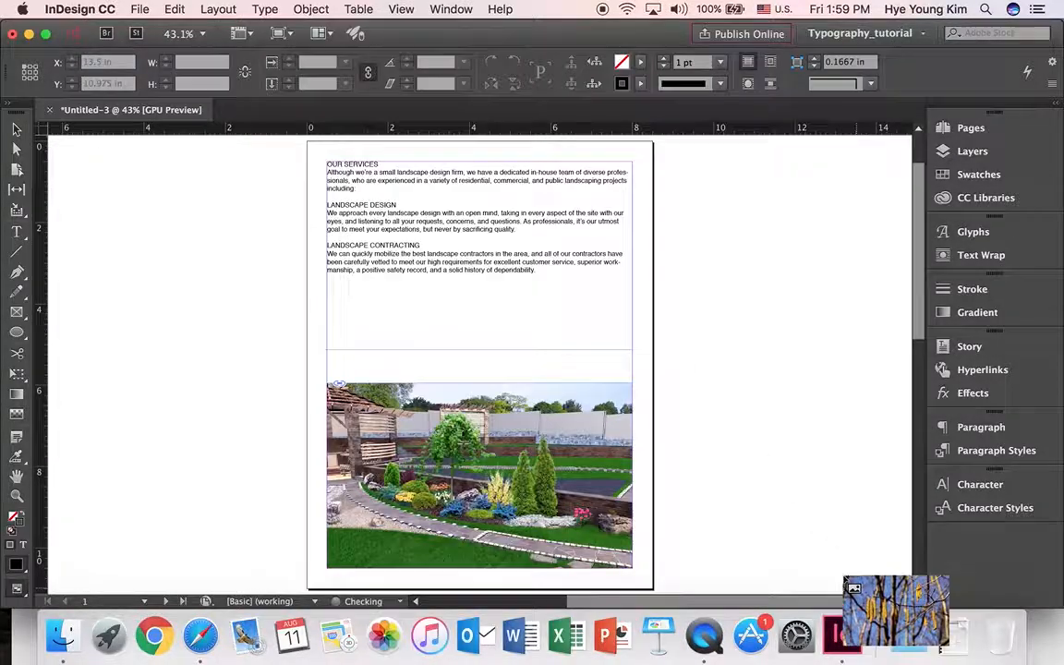
{"action": "left_click_drag", "start_coordinate": [119, 214], "coordinate": [234, 289]}
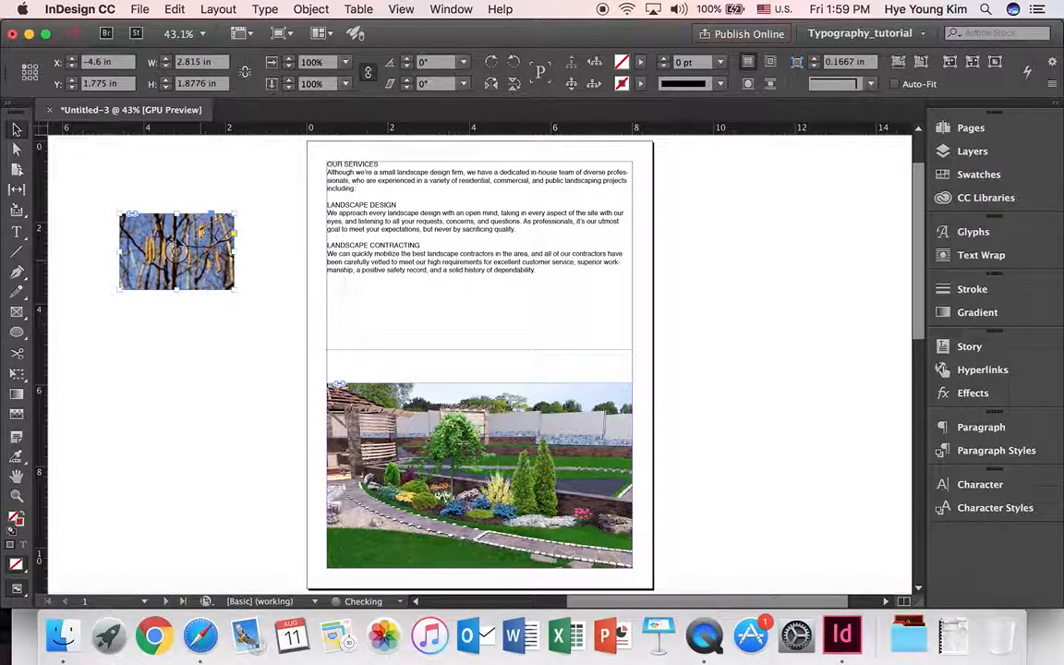
{"action": "left_click", "coordinate": [227, 330]}
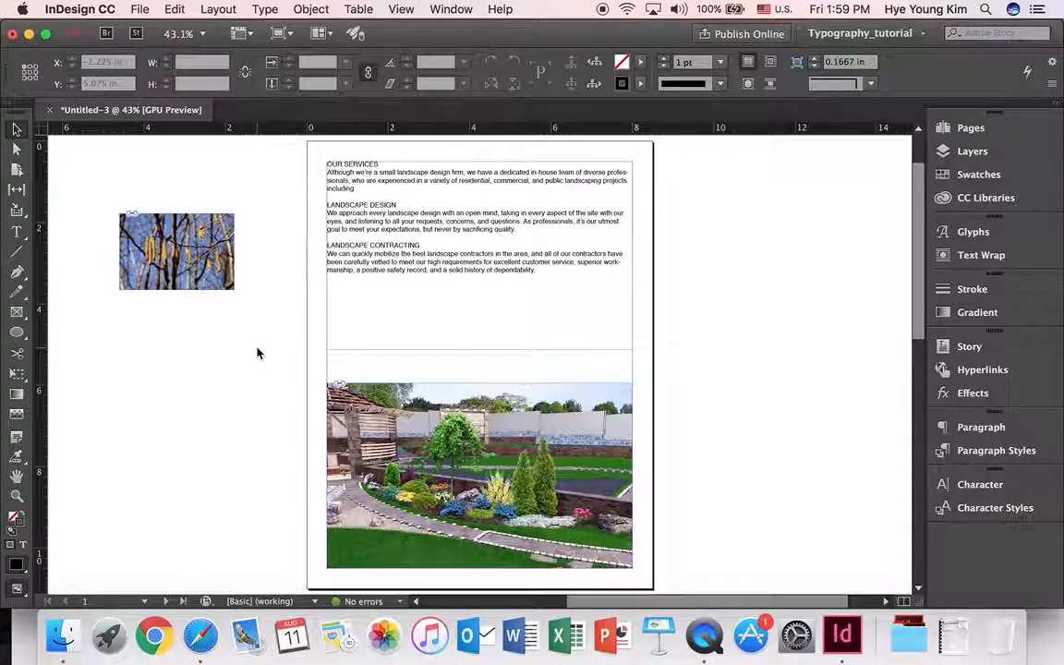
Delete the branch image from the pasteboard left of page 1.
{"action": "left_click", "coordinate": [219, 257]}
{"action": "key", "text": "Delete"}
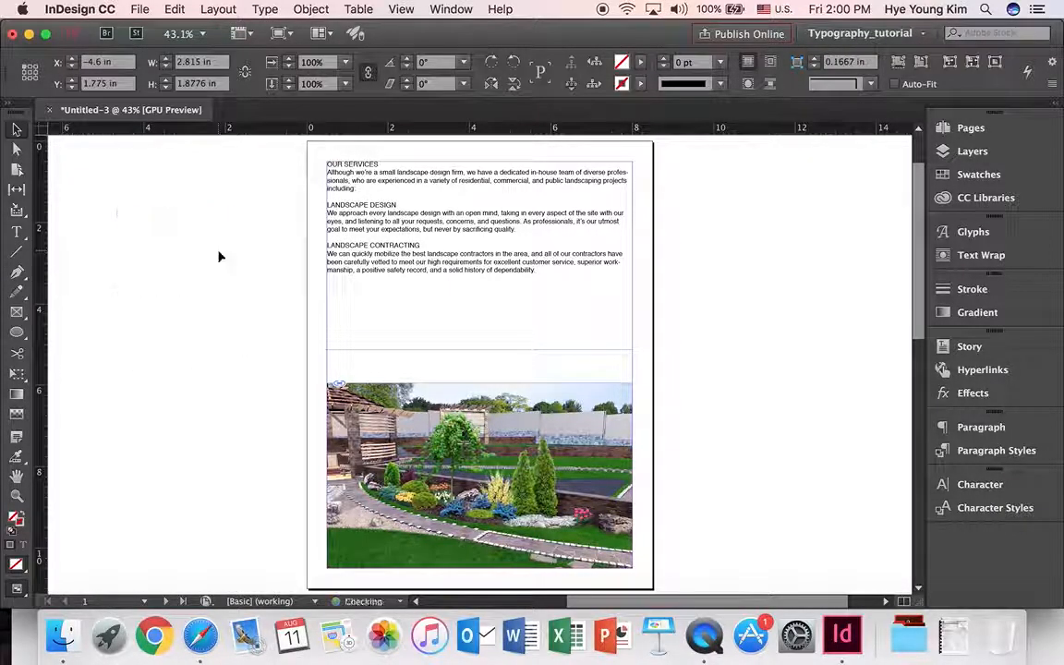
Examine the character and paragraph formatting options for the services text on page 1.
{"action": "key", "text": "z"}
{"action": "left_click_drag", "start_coordinate": [288, 160], "coordinate": [423, 290]}
{"action": "left_click_drag", "start_coordinate": [637, 601], "coordinate": [691, 609]}
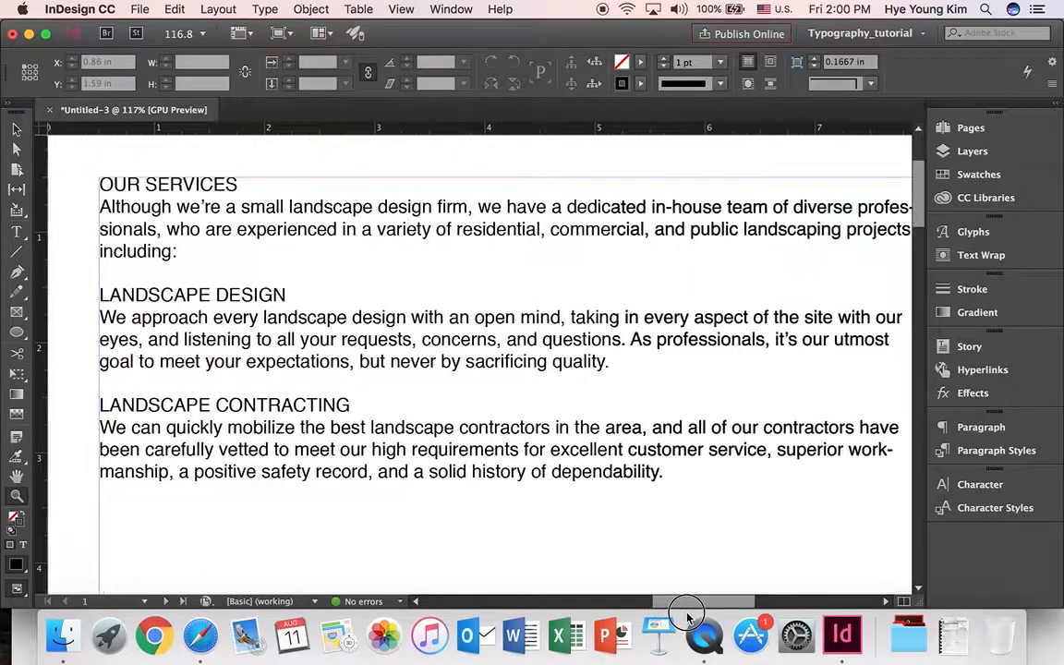
{"action": "left_click_drag", "start_coordinate": [499, 434], "coordinate": [485, 422]}
{"action": "left_click_drag", "start_coordinate": [666, 605], "coordinate": [663, 602]}
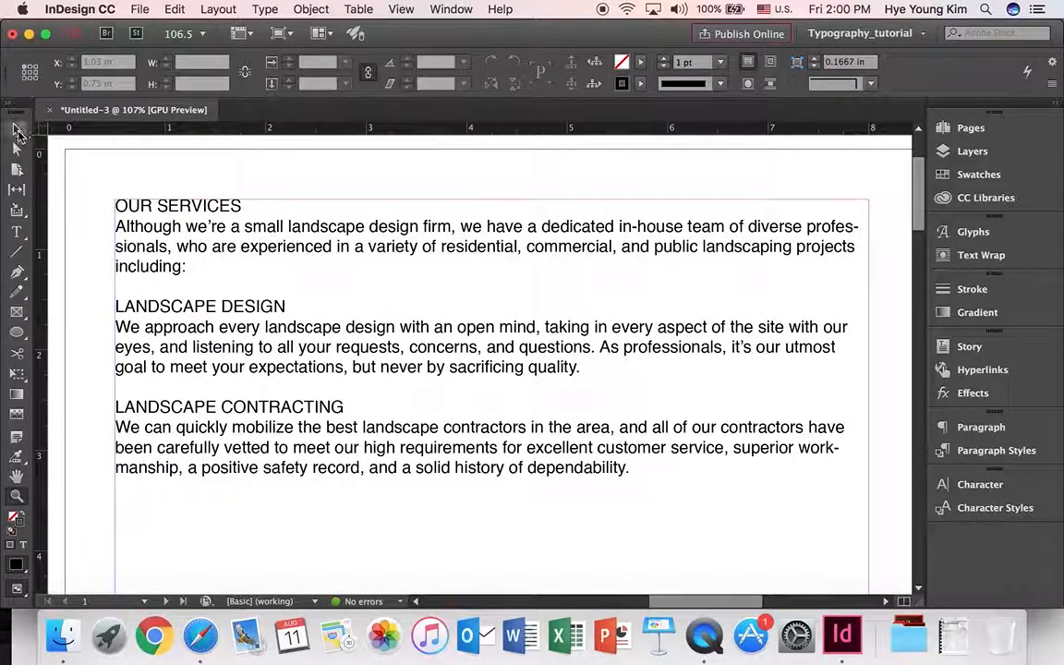
{"action": "left_click", "coordinate": [19, 232]}
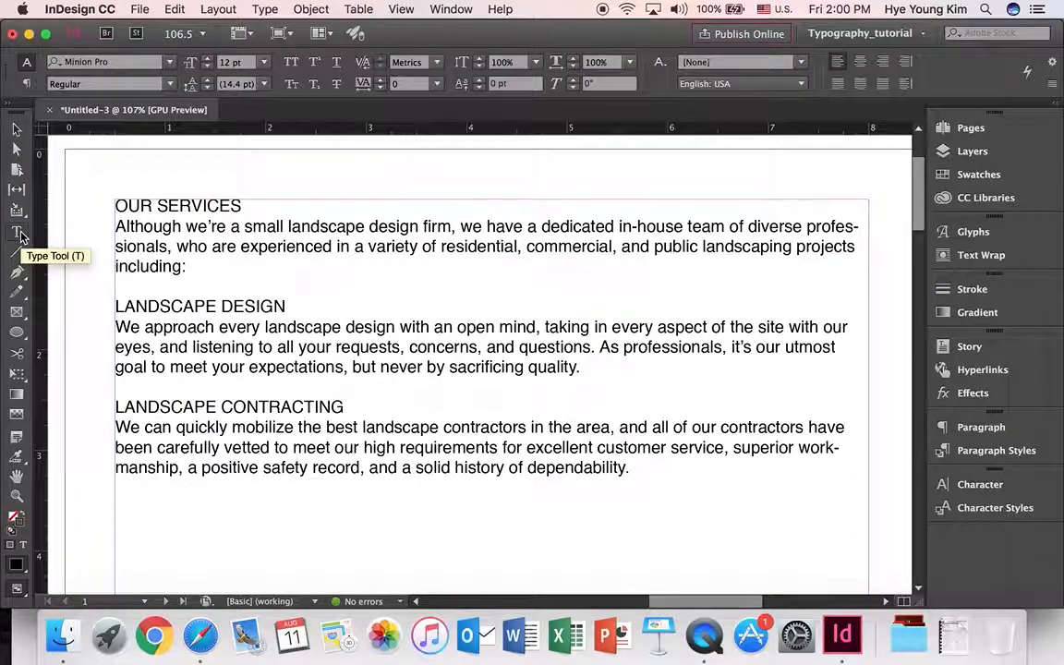
{"action": "double_click", "coordinate": [205, 226]}
{"action": "left_click", "coordinate": [262, 230]}
{"action": "left_click", "coordinate": [227, 226]}
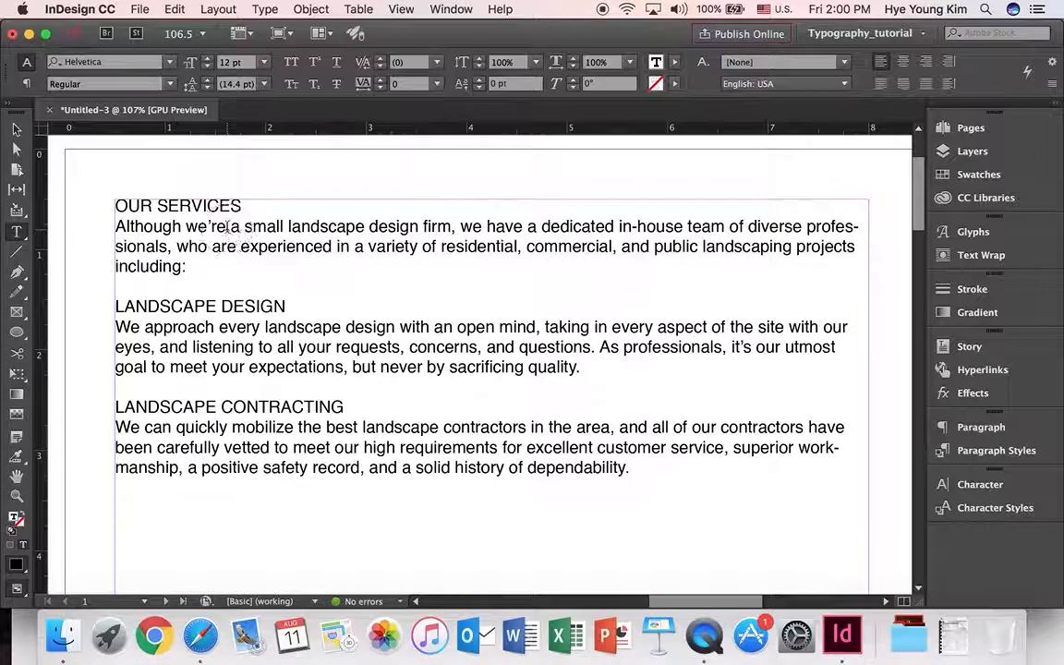
{"action": "left_click_drag", "start_coordinate": [222, 226], "coordinate": [198, 247]}
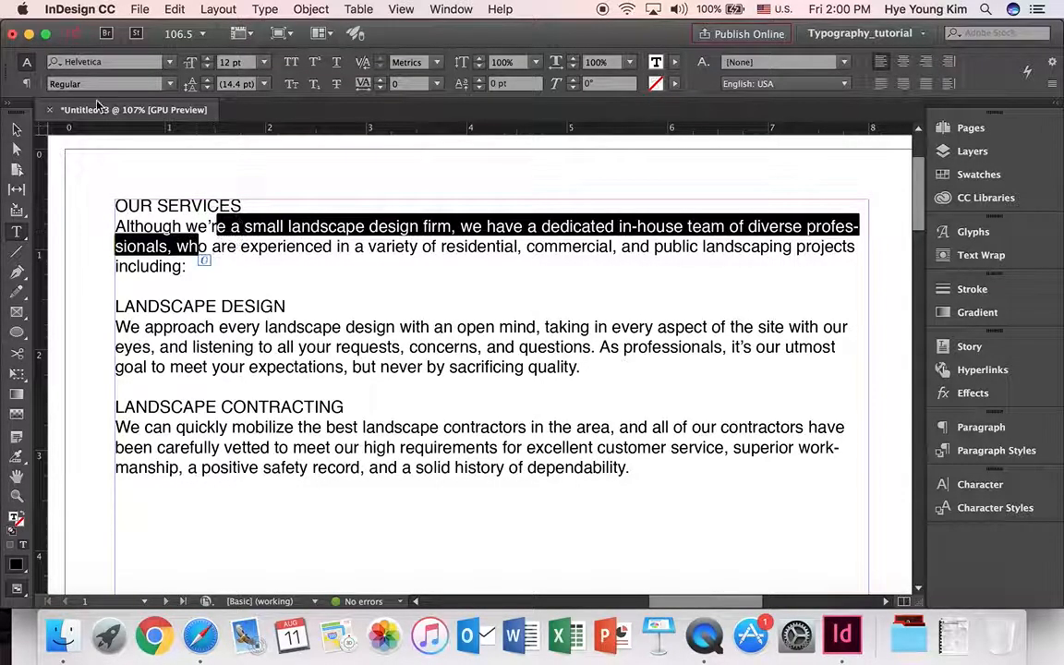
{"action": "left_click", "coordinate": [255, 263]}
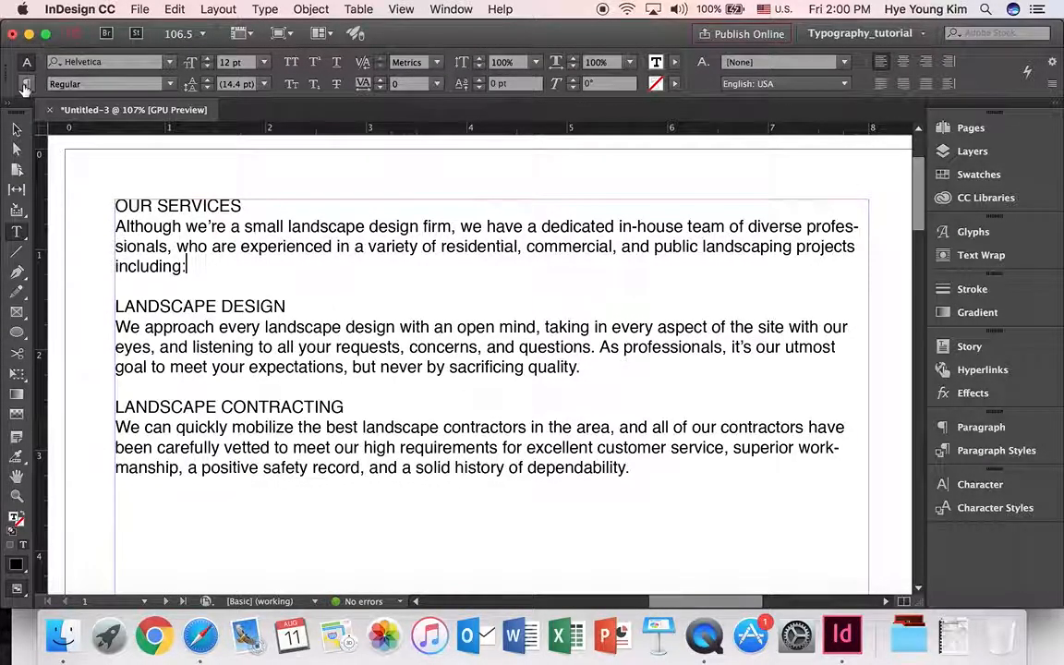
{"action": "left_click", "coordinate": [25, 85]}
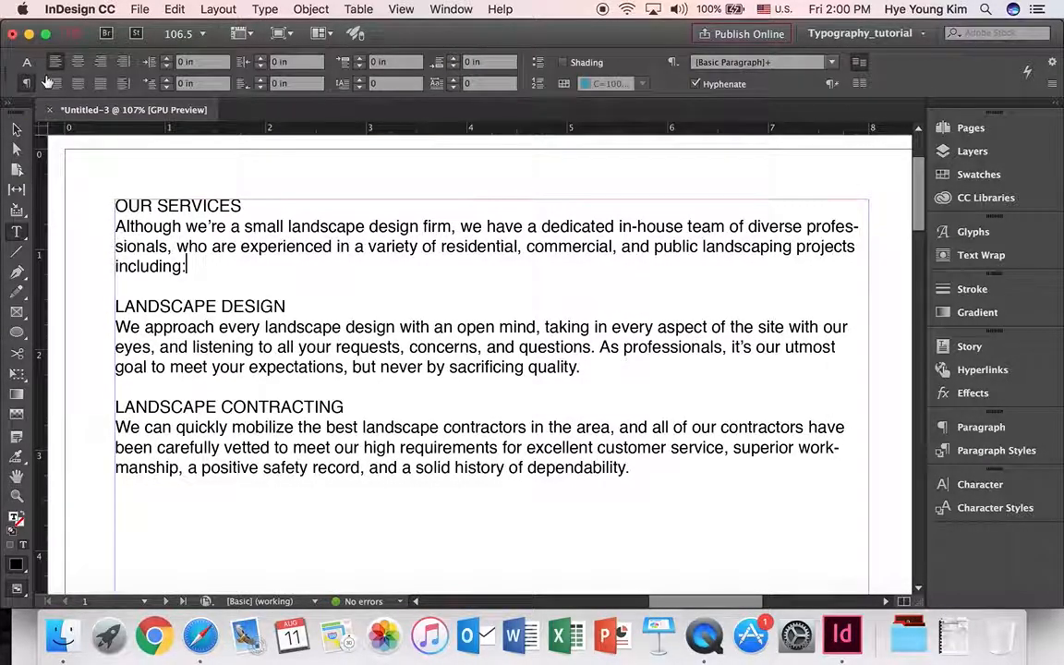
{"action": "left_click", "coordinate": [26, 65]}
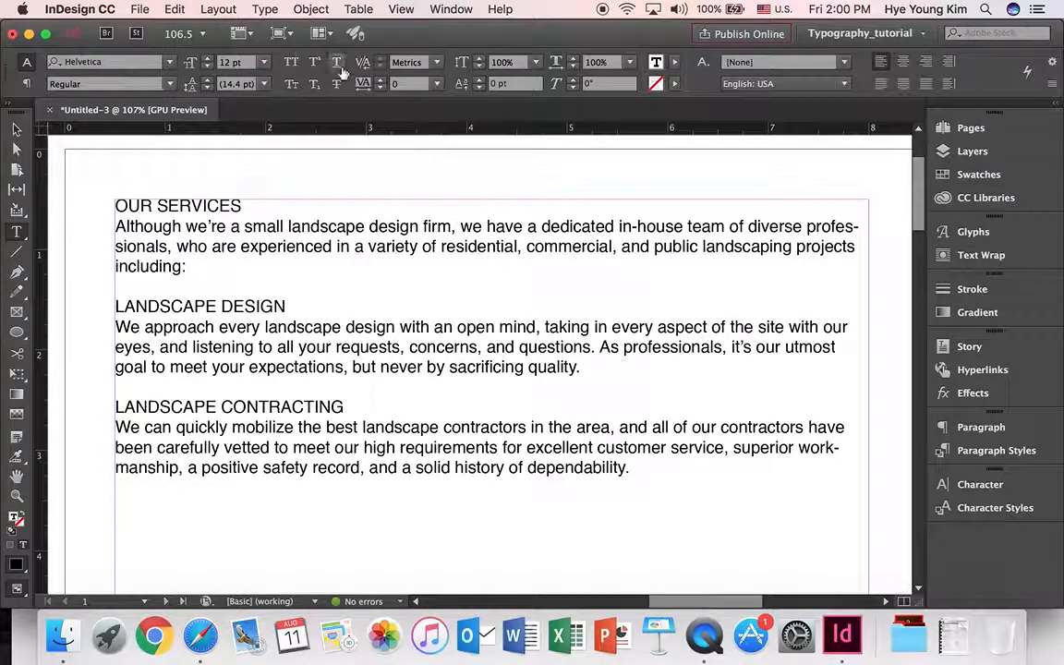
{"action": "left_click_drag", "start_coordinate": [171, 211], "coordinate": [242, 245]}
{"action": "left_click", "coordinate": [278, 206]}
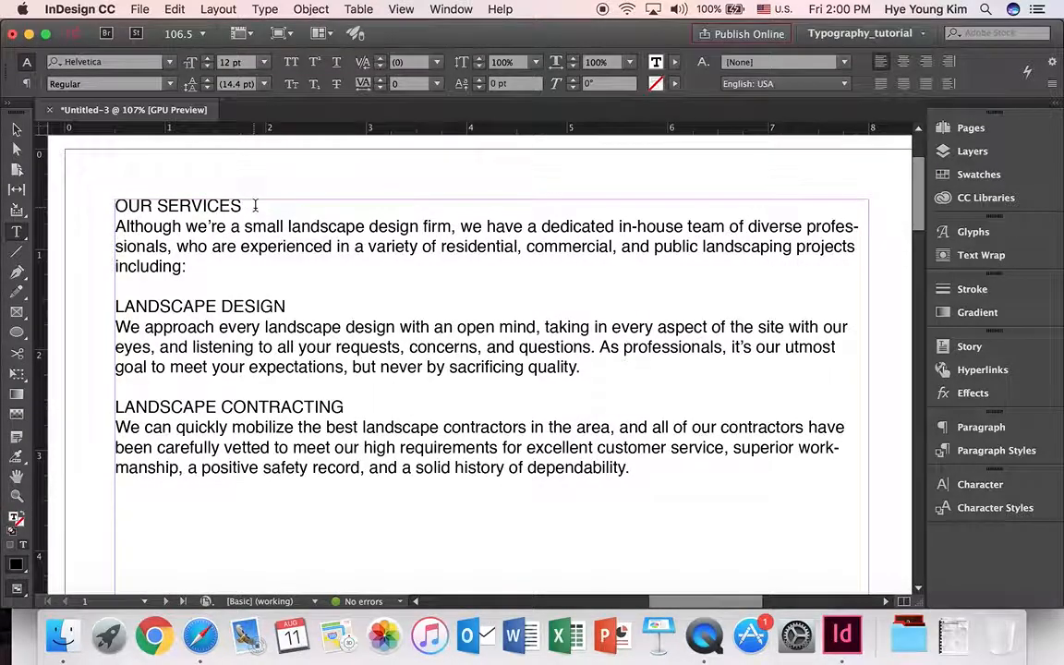
Set the OUR SERVICES heading to 25 pt in the Helvetica Light style.
{"action": "left_click_drag", "start_coordinate": [255, 205], "coordinate": [114, 203]}
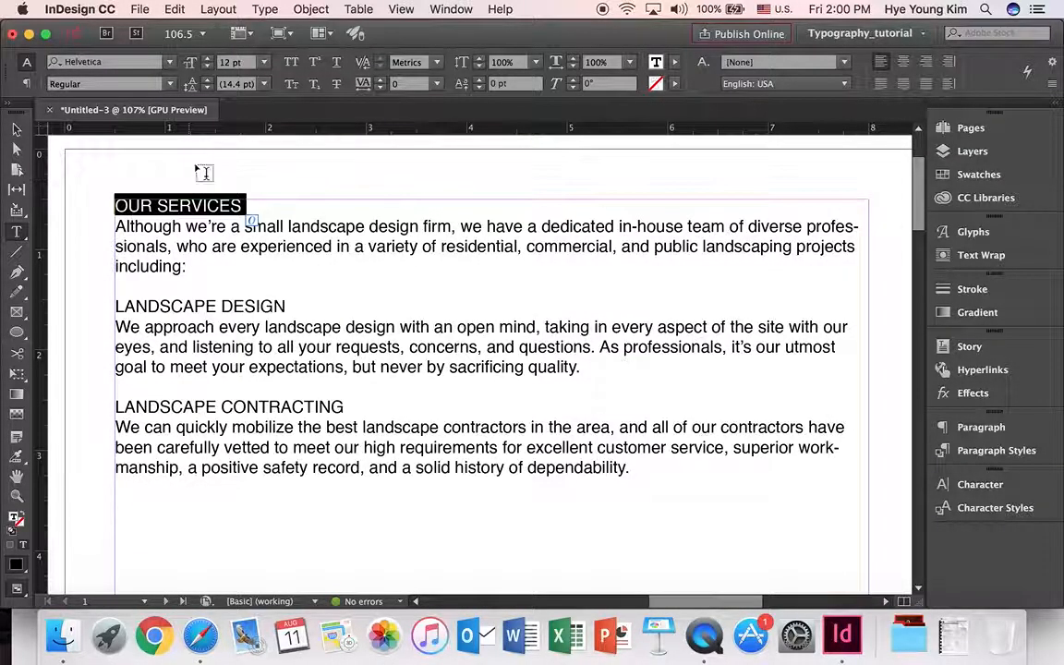
{"action": "double_click", "coordinate": [230, 63]}
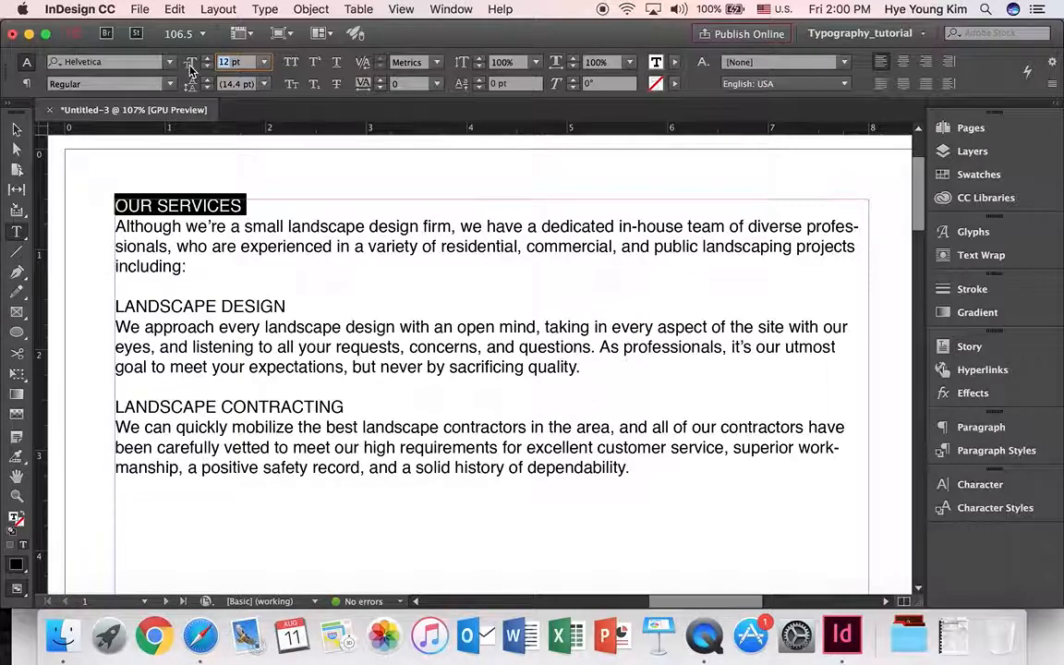
{"action": "key", "text": "Return"}
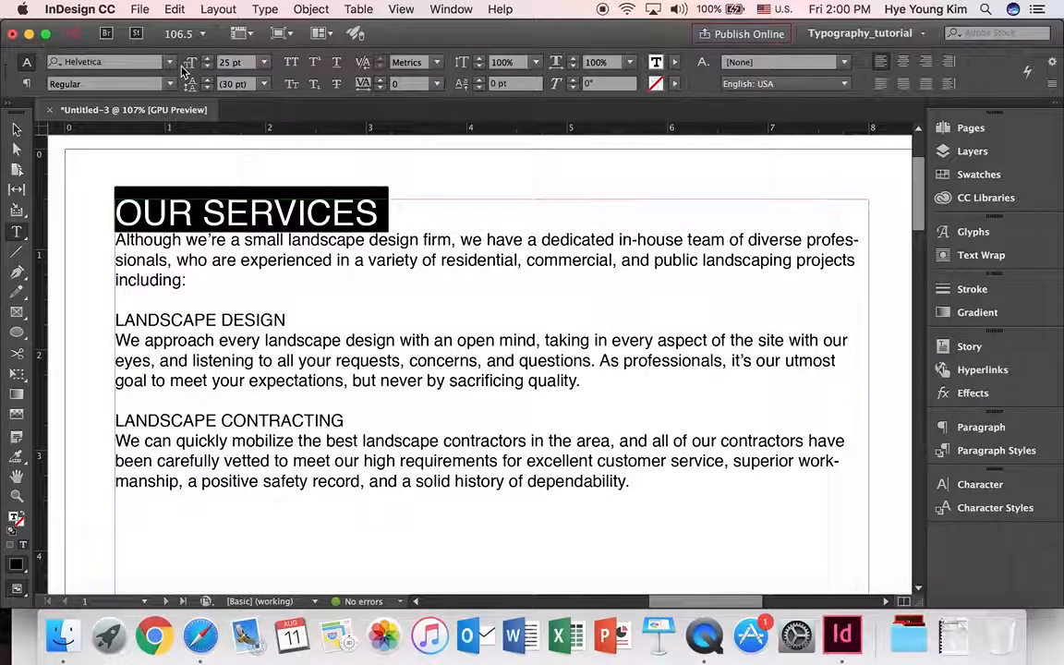
{"action": "left_click", "coordinate": [155, 88]}
{"action": "left_click", "coordinate": [125, 98]}
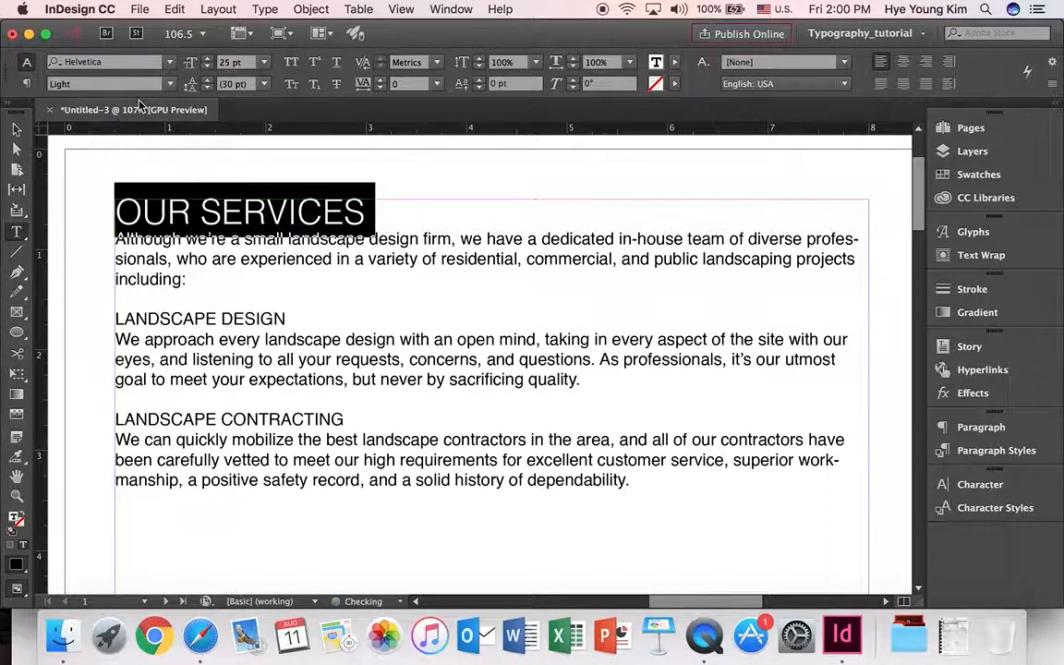
Fill the OUR SERVICES heading with the green swatch C=75 M=5 Y=100 K=0.
{"action": "left_click", "coordinate": [674, 62]}
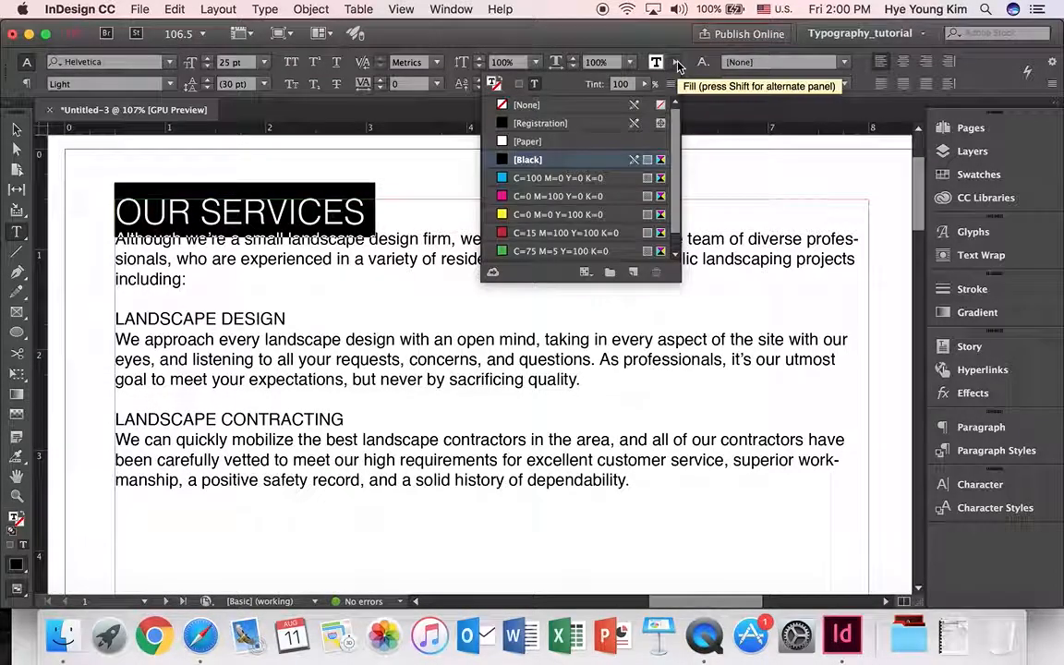
{"action": "left_click", "coordinate": [543, 251]}
{"action": "left_click", "coordinate": [209, 317]}
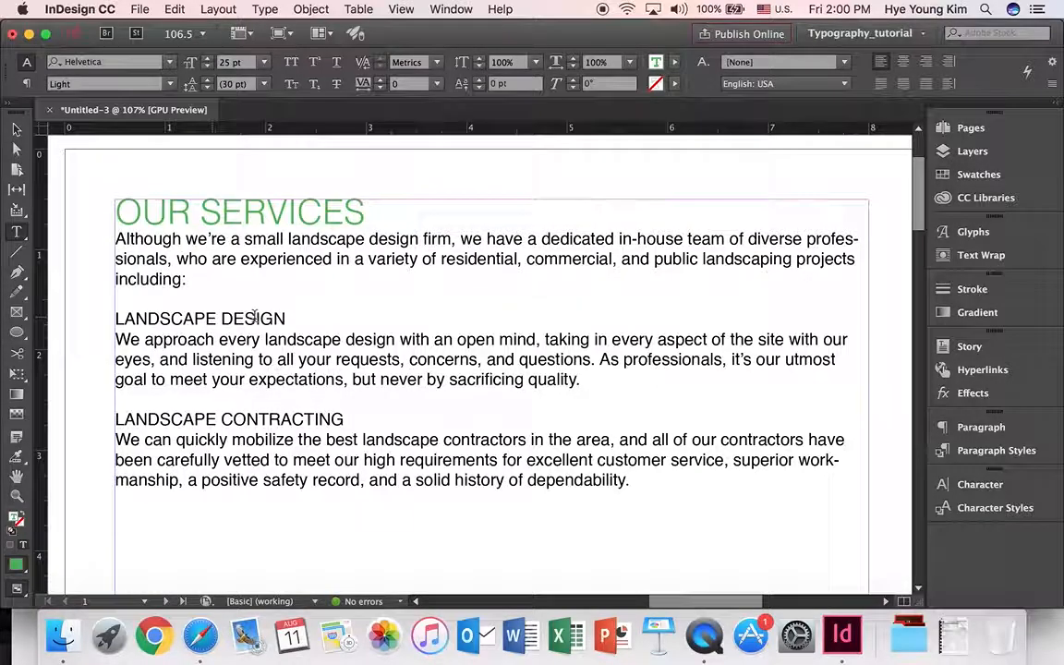
Set the LANDSCAPE DESIGN heading on page 1 to the Helvetica Bold style at 15 pt.
{"action": "left_click_drag", "start_coordinate": [282, 319], "coordinate": [109, 314]}
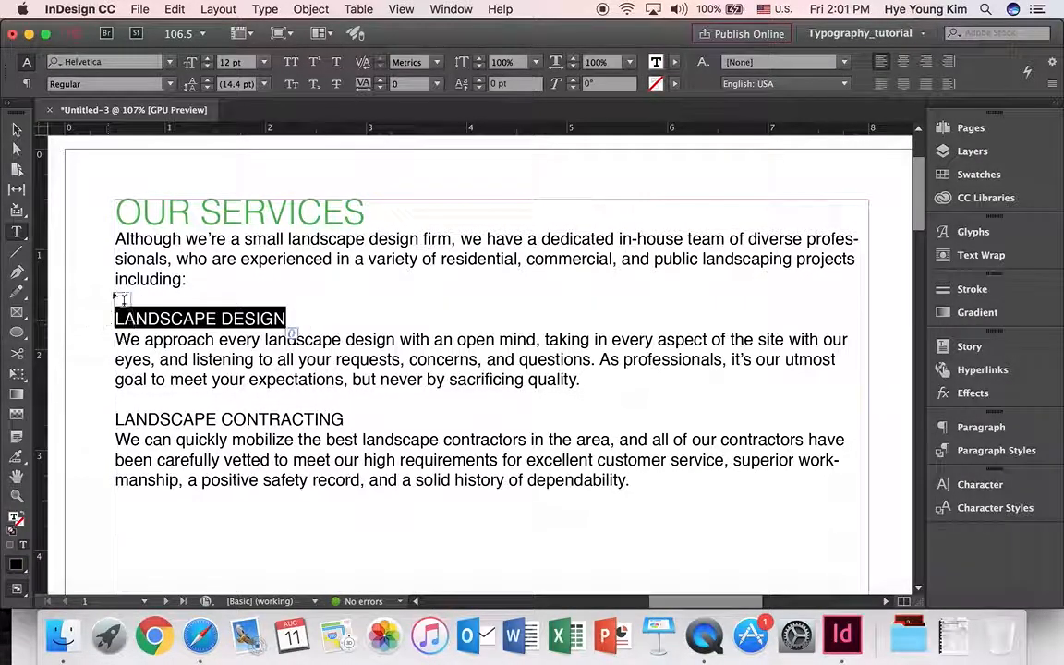
{"action": "left_click", "coordinate": [170, 84]}
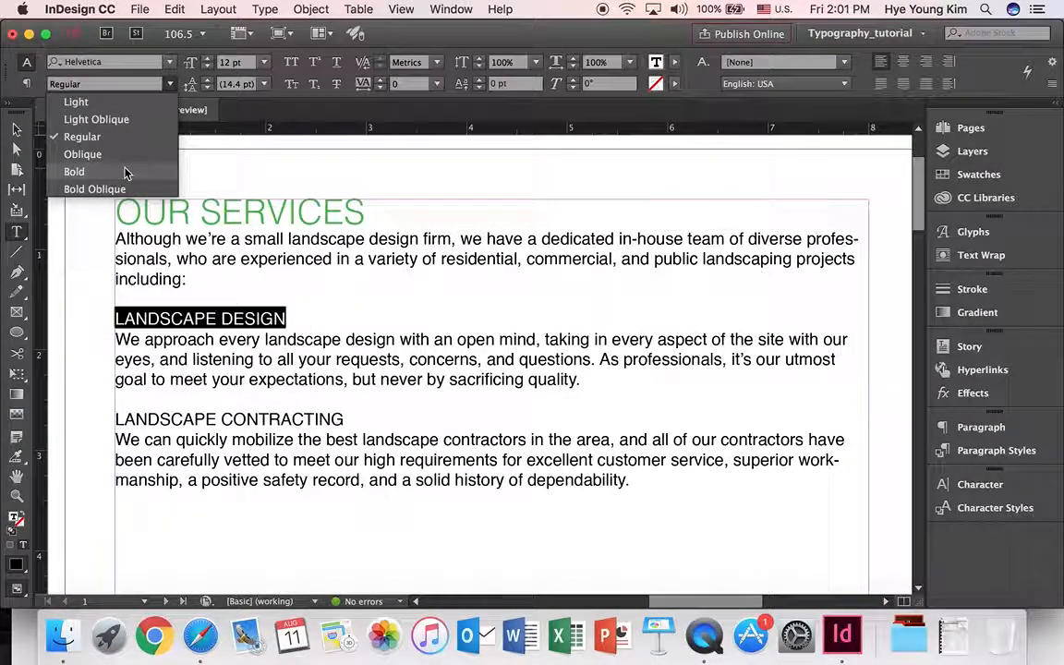
{"action": "left_click", "coordinate": [129, 172]}
{"action": "left_click", "coordinate": [207, 64]}
{"action": "type", "text": "15"}
{"action": "key", "text": "Return"}
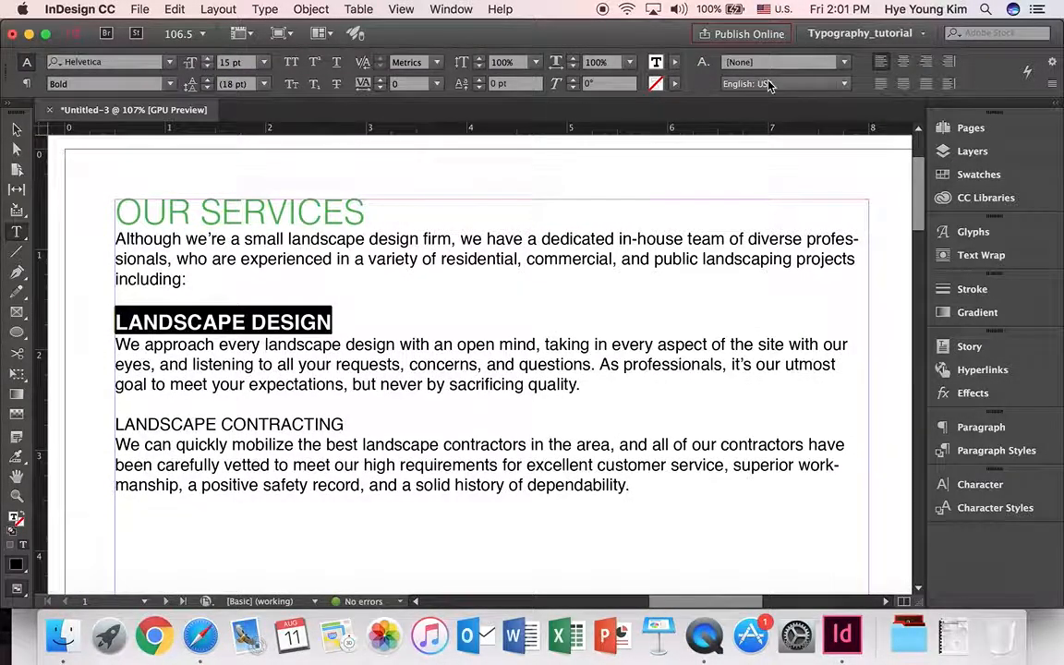
Fill the LANDSCAPE DESIGN heading with the green swatch C=75 M=5 Y=100 K=0.
{"action": "left_click", "coordinate": [675, 63]}
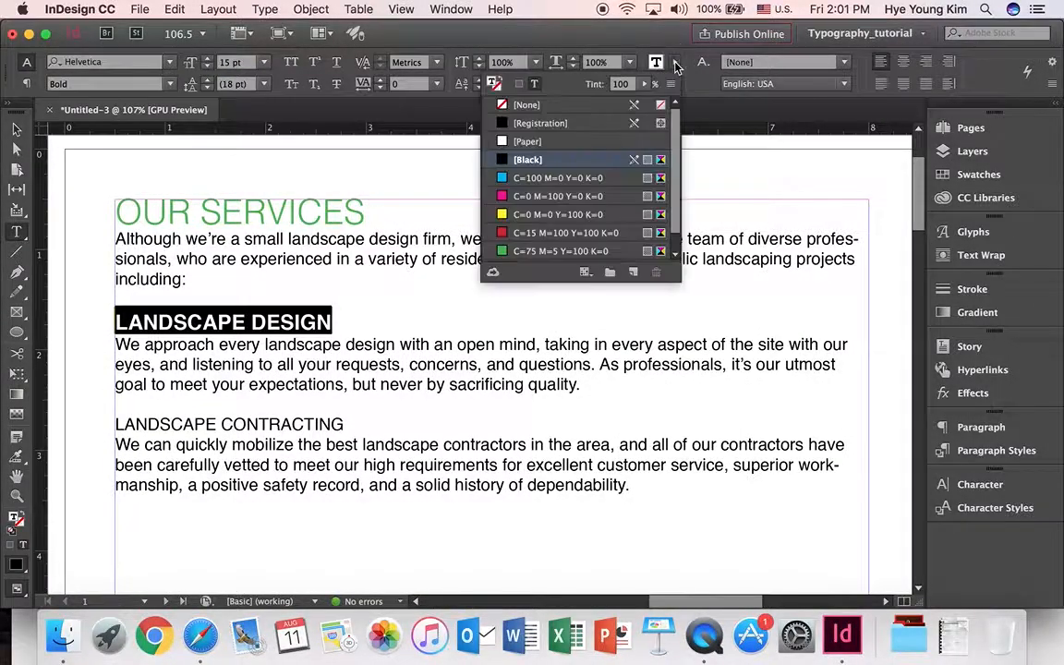
{"action": "left_click", "coordinate": [563, 250]}
{"action": "left_click", "coordinate": [265, 423]}
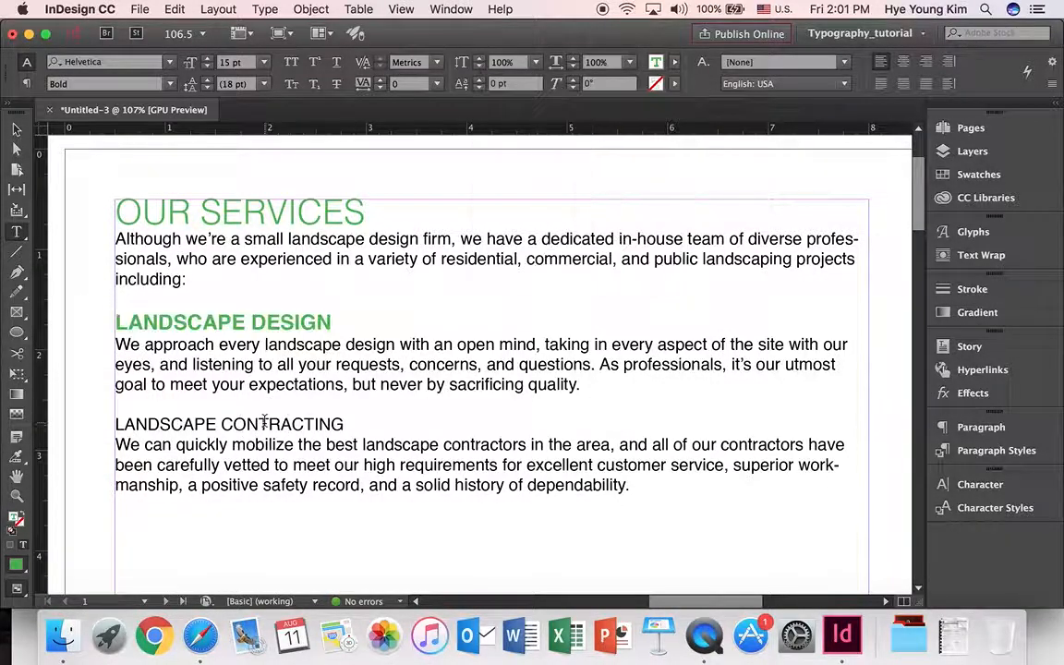
Set the LANDSCAPE CONTRACTING heading to the Helvetica Bold style at 15 pt.
{"action": "left_click_drag", "start_coordinate": [347, 424], "coordinate": [66, 415]}
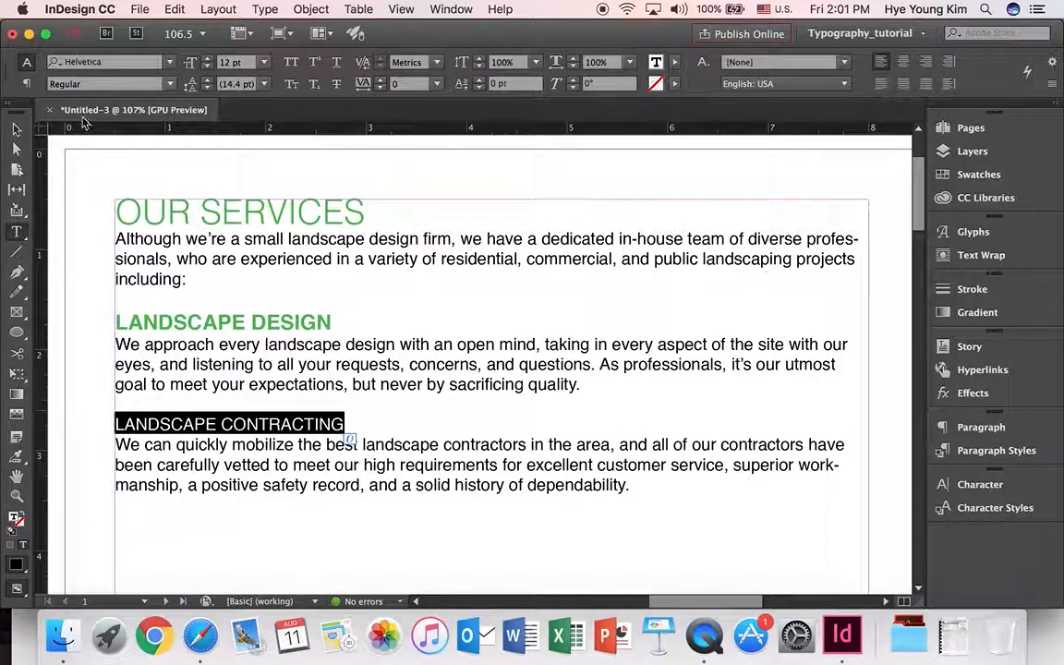
{"action": "left_click", "coordinate": [169, 85]}
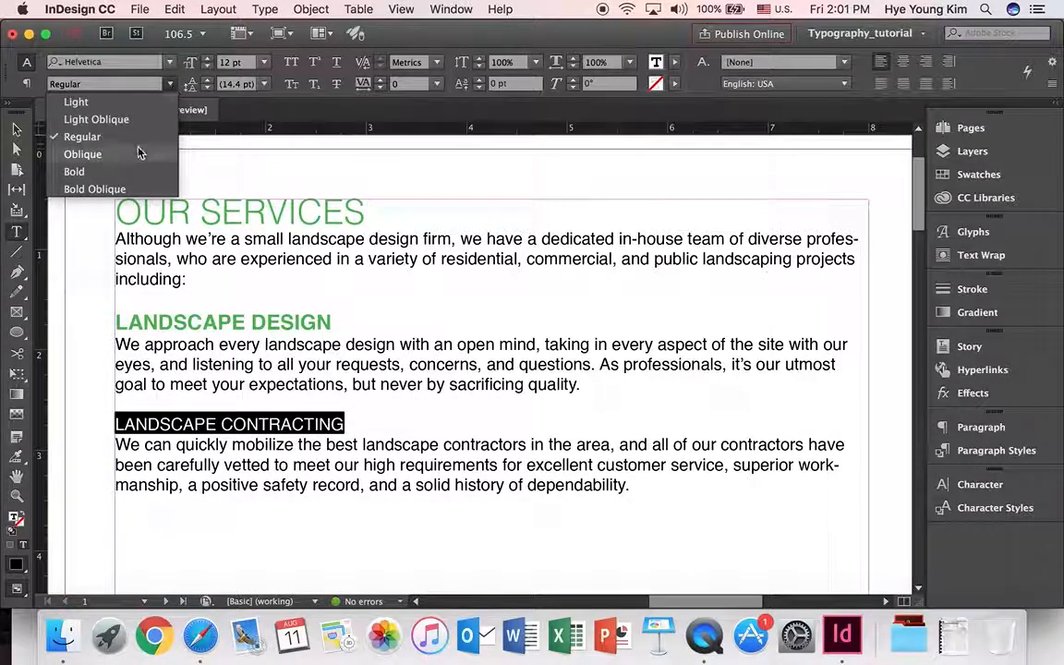
{"action": "left_click", "coordinate": [129, 172]}
{"action": "left_click", "coordinate": [184, 62]}
{"action": "type", "text": "15"}
{"action": "key", "text": "Return"}
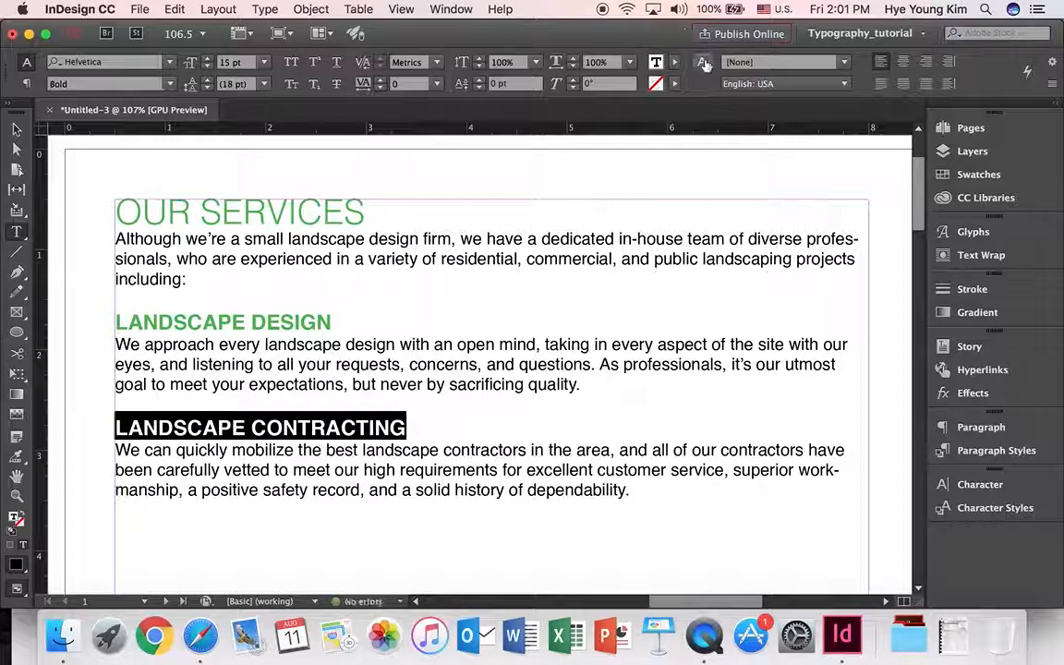
Fill the LANDSCAPE CONTRACTING heading with the green swatch C=75 M=5 Y=100 K=0.
{"action": "left_click", "coordinate": [675, 62]}
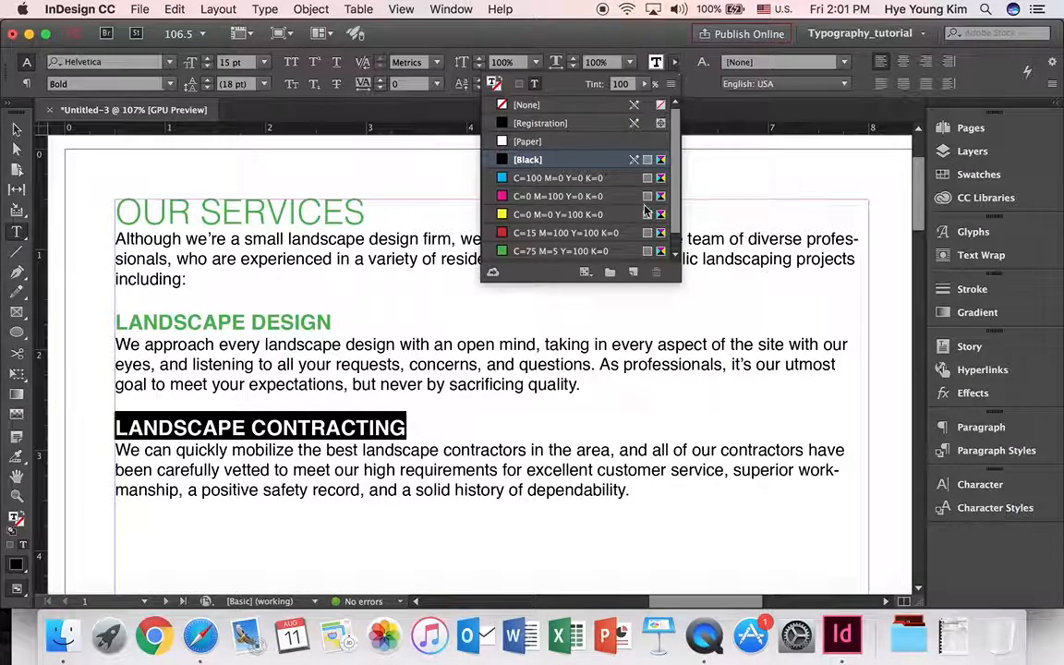
{"action": "left_click", "coordinate": [580, 251]}
{"action": "left_click", "coordinate": [463, 450]}
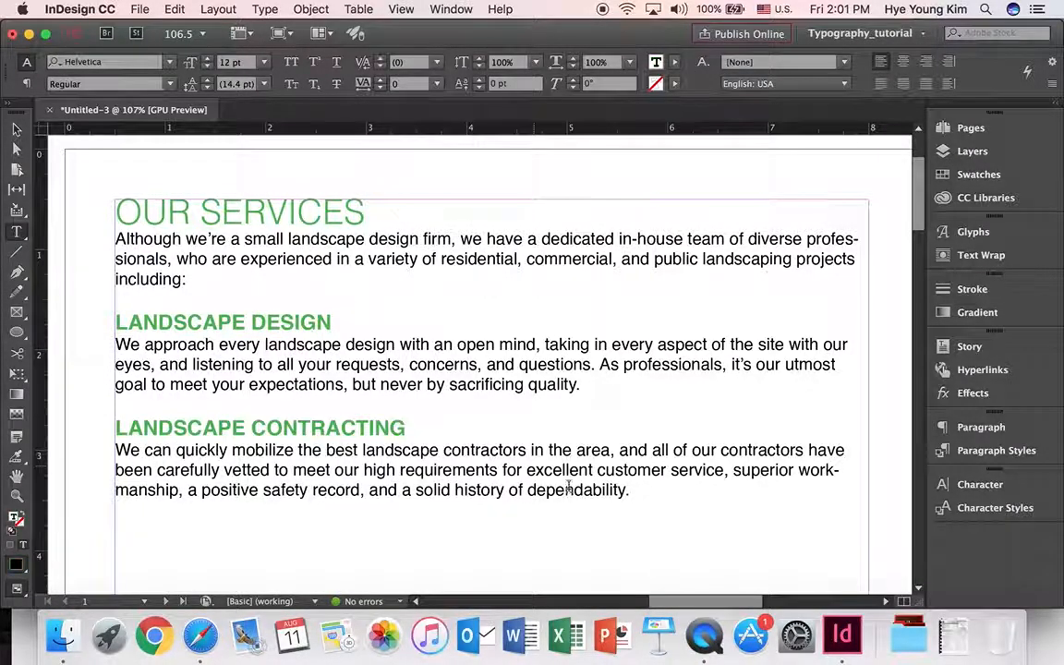
Set the leading of all the services text on page 1 to 18 pt and deselect the text frame.
{"action": "left_click_drag", "start_coordinate": [631, 491], "coordinate": [115, 213]}
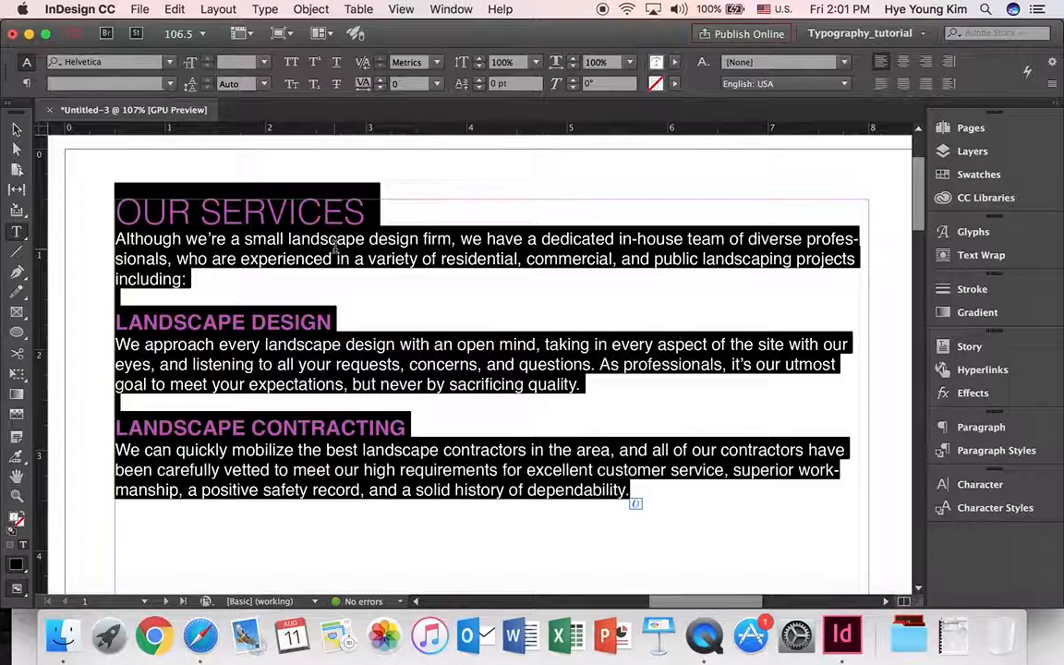
{"action": "left_click", "coordinate": [263, 85]}
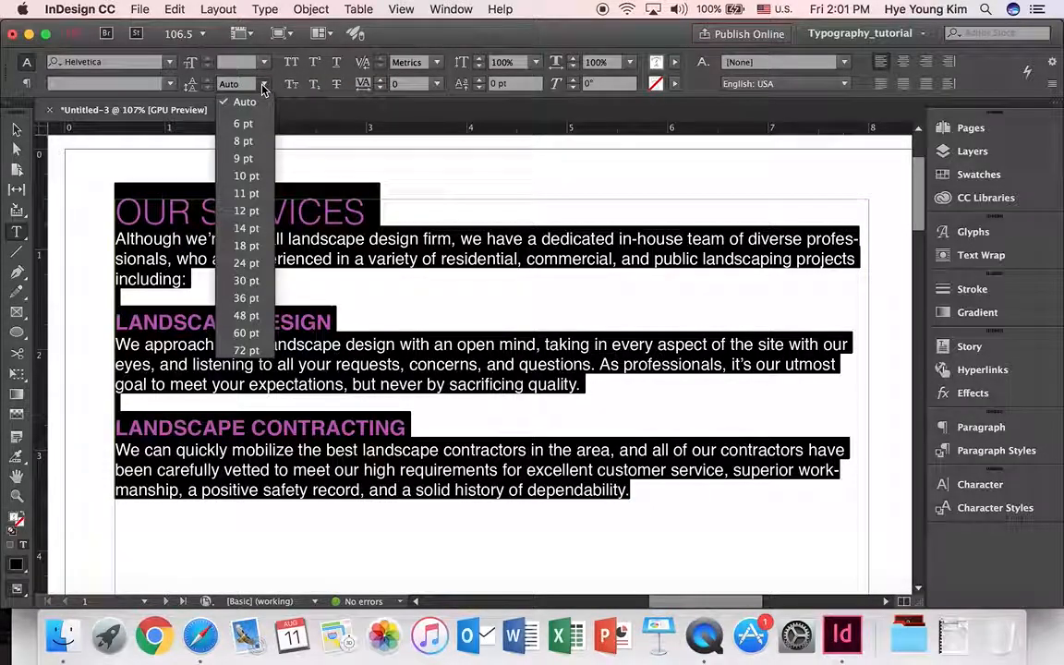
{"action": "left_click", "coordinate": [245, 246]}
{"action": "left_click", "coordinate": [431, 315]}
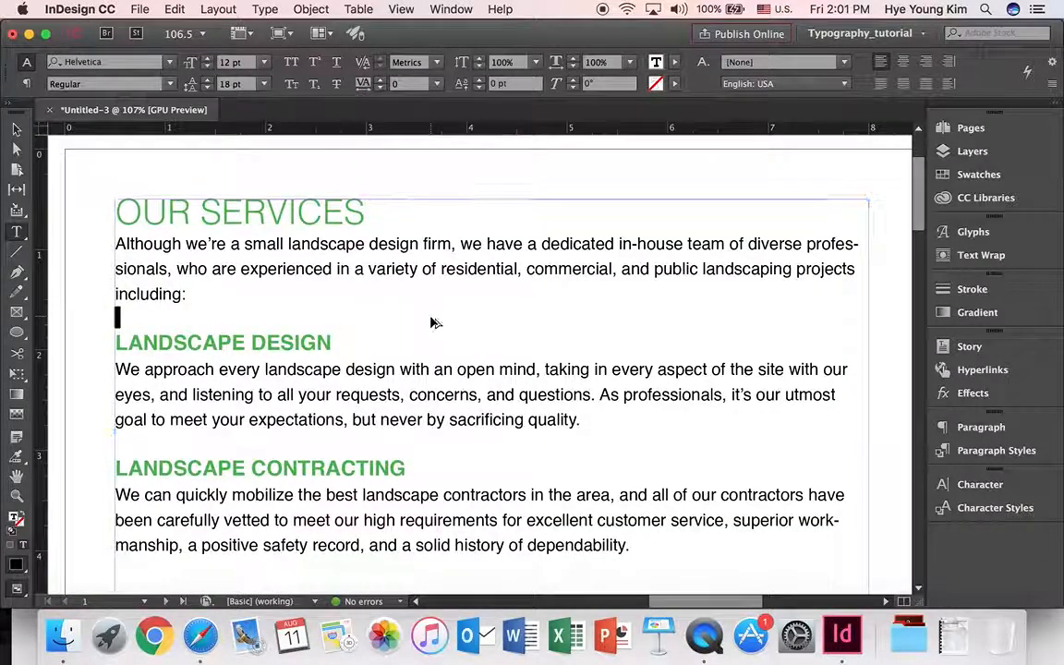
{"action": "key", "text": "super+0"}
{"action": "key", "text": "Escape"}
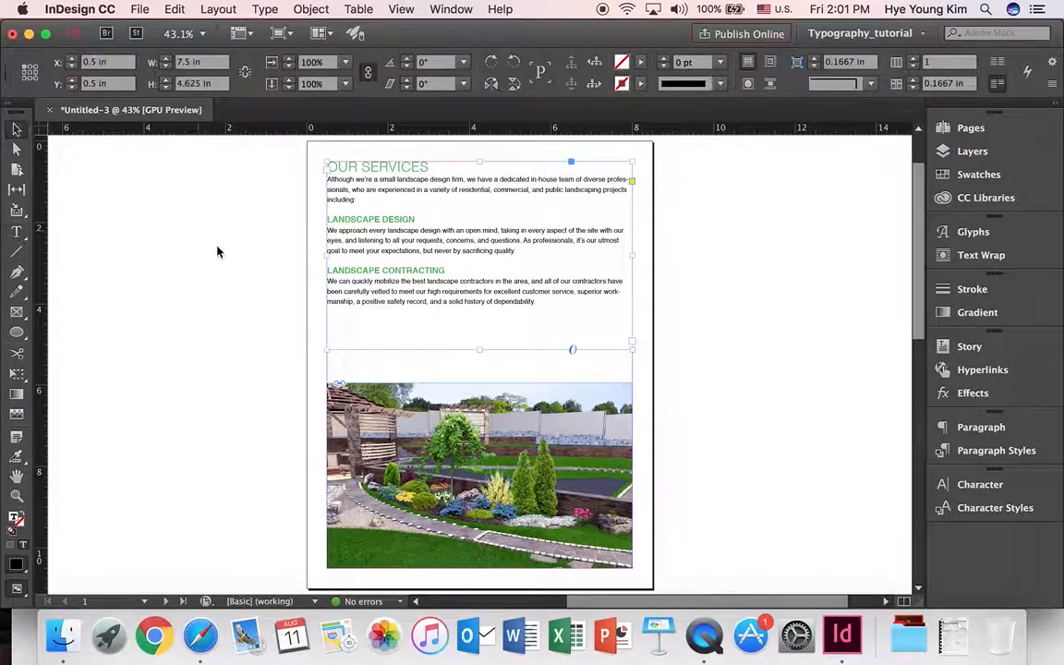
{"action": "left_click", "coordinate": [196, 221]}
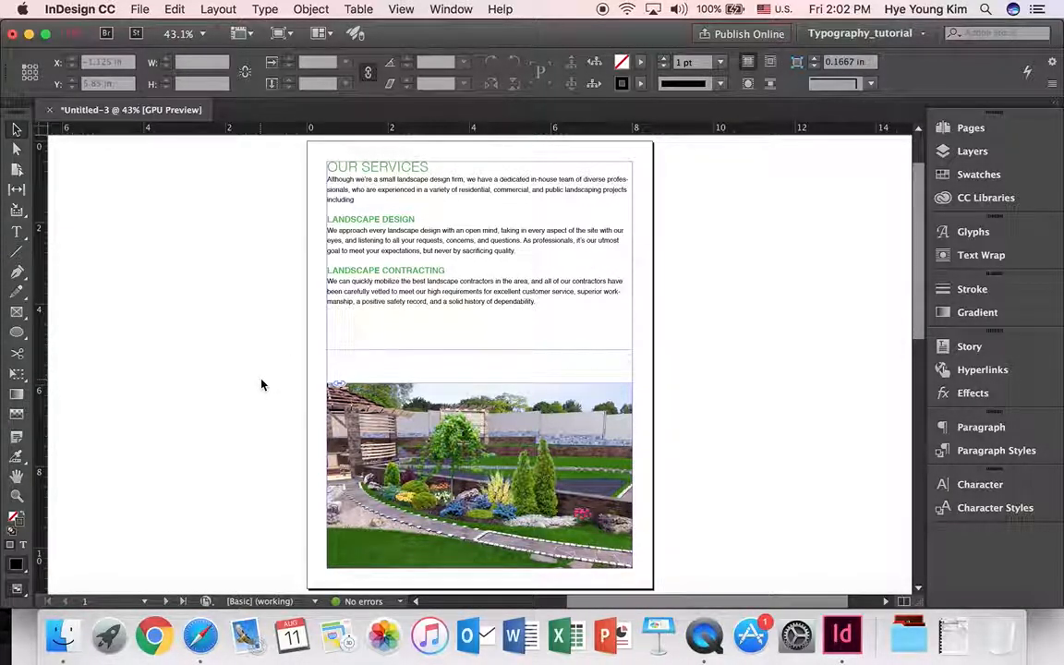
Draw a text frame about 3.5 in wide and 10 in high along the left margin of page 2, spanning the full margin height.
{"action": "key", "text": "space"}
{"action": "left_click_drag", "start_coordinate": [257, 383], "coordinate": [301, 306]}
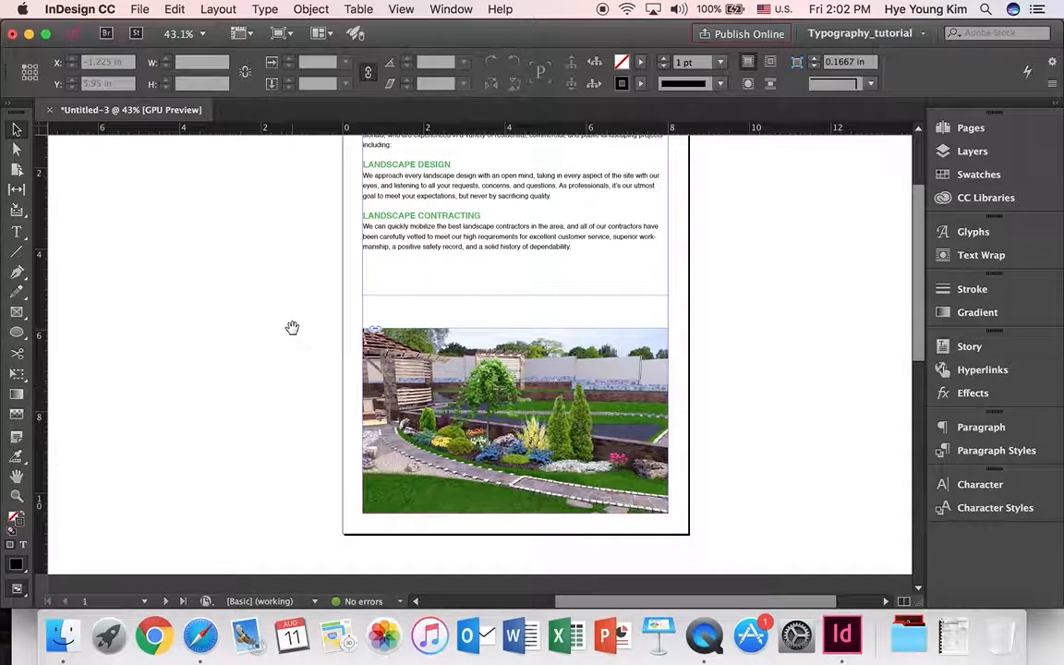
{"action": "left_click_drag", "start_coordinate": [270, 468], "coordinate": [341, 338]}
{"action": "left_click_drag", "start_coordinate": [366, 448], "coordinate": [438, 271]}
{"action": "left_click_drag", "start_coordinate": [429, 437], "coordinate": [435, 273]}
{"action": "left_click_drag", "start_coordinate": [435, 330], "coordinate": [434, 306]}
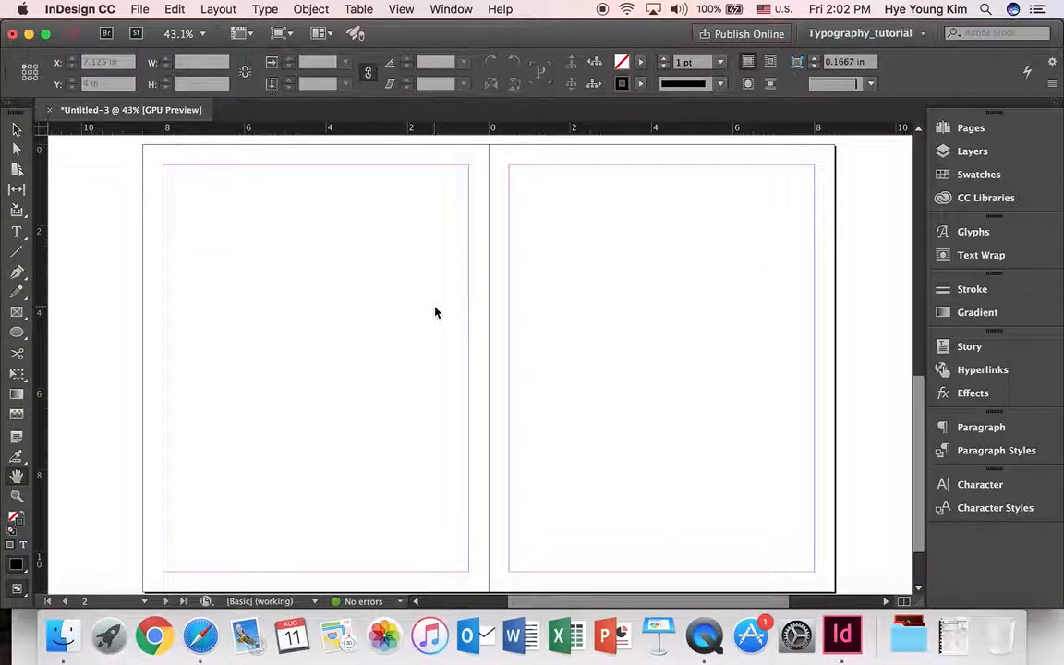
{"action": "key", "text": "alt+super+0"}
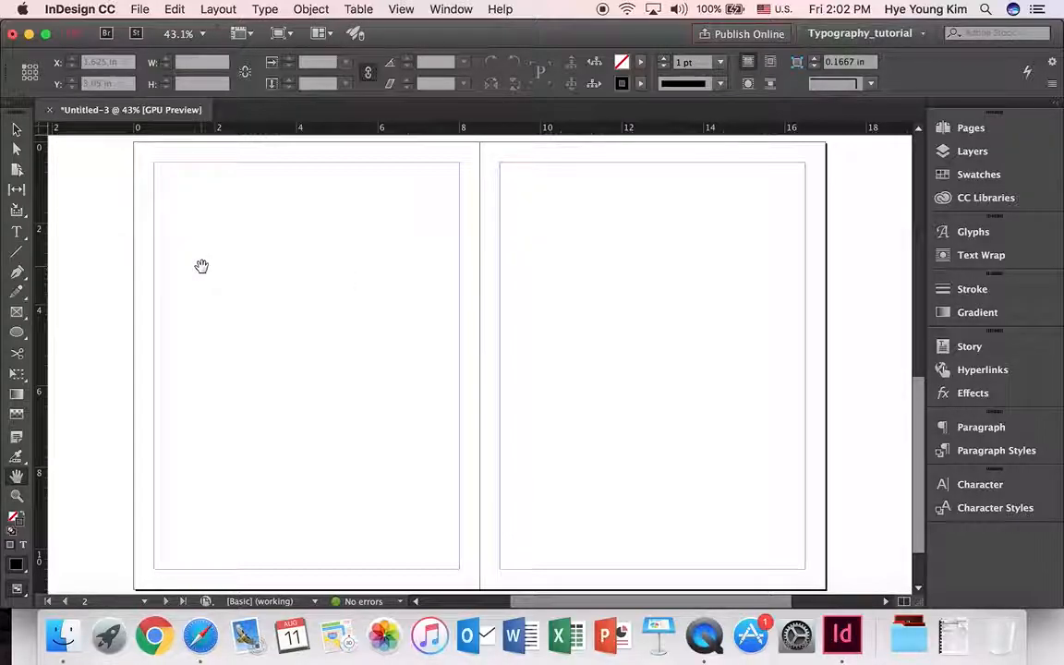
{"action": "left_click", "coordinate": [16, 232]}
{"action": "left_click_drag", "start_coordinate": [17, 232], "coordinate": [79, 236]}
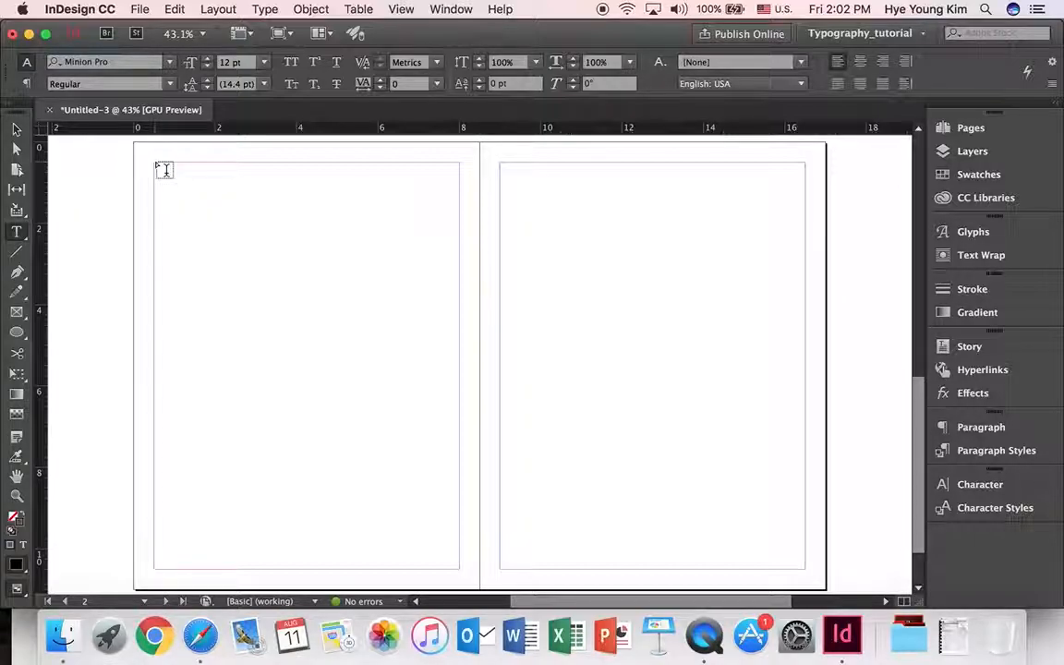
{"action": "left_click_drag", "start_coordinate": [161, 169], "coordinate": [303, 574]}
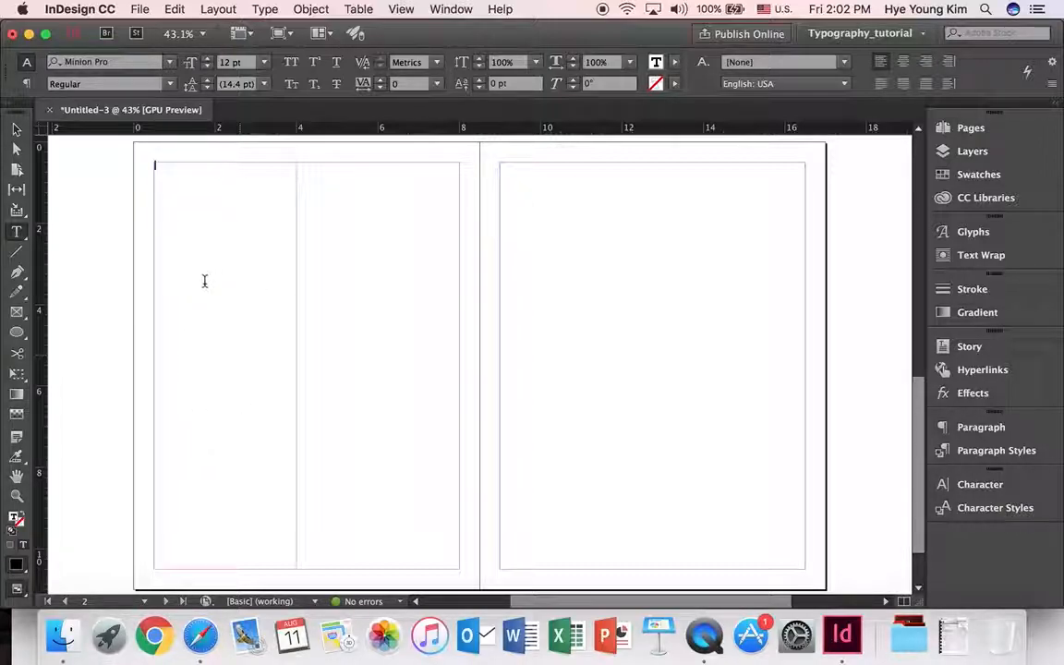
{"action": "key", "text": "Escape"}
{"action": "left_click", "coordinate": [126, 237]}
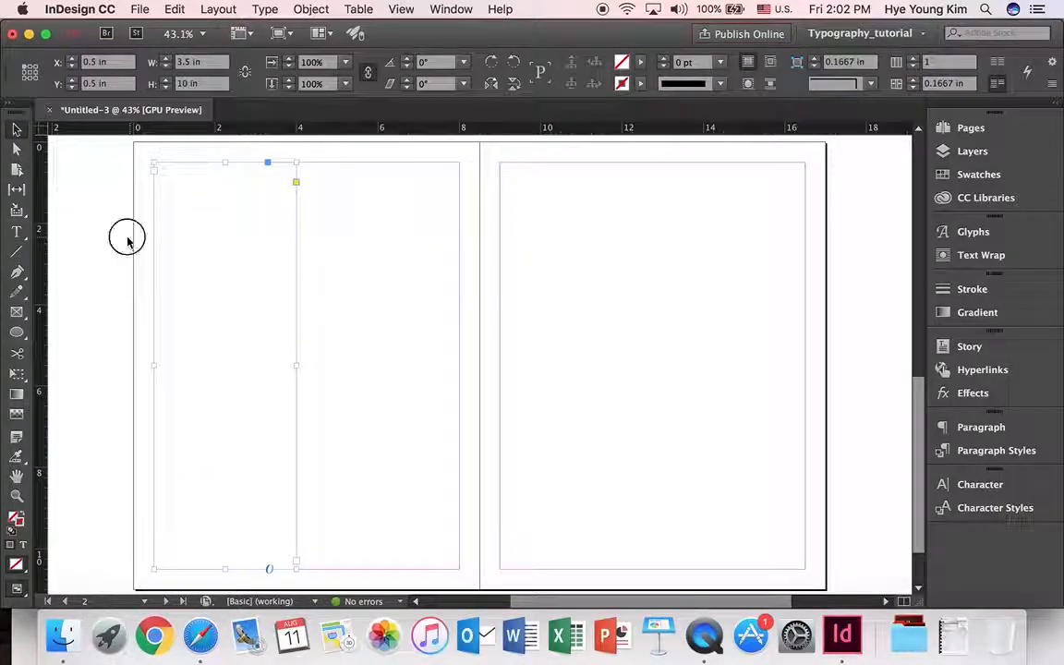
Create a rectangle frame 4 in wide and 2.69 in high on page 2 with the Rectangle Frame tool.
{"action": "left_click", "coordinate": [17, 312]}
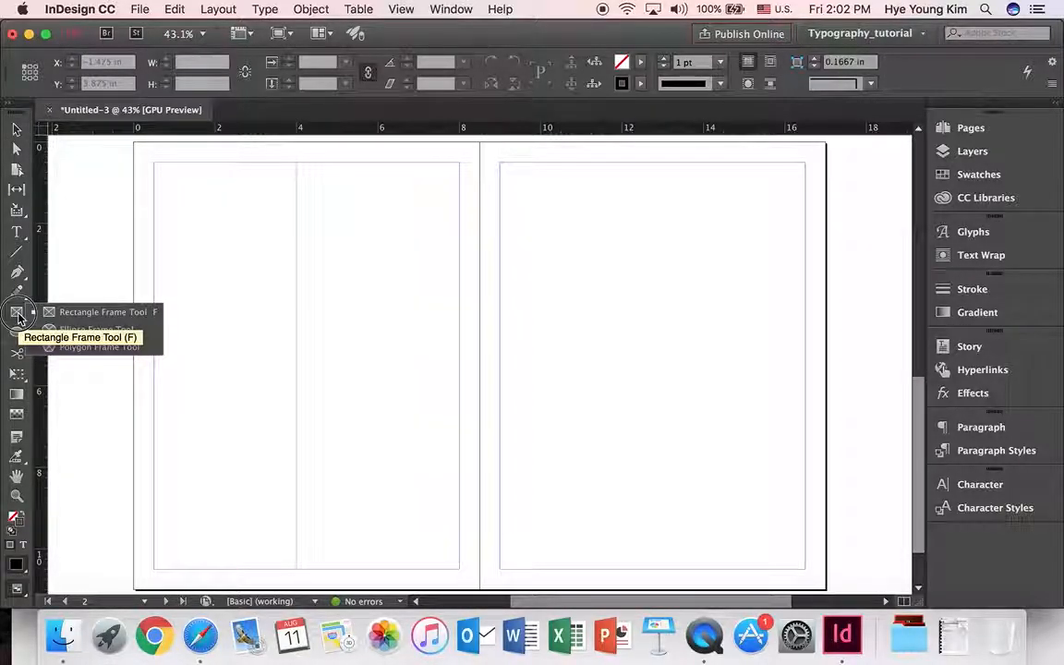
{"action": "left_click", "coordinate": [111, 314]}
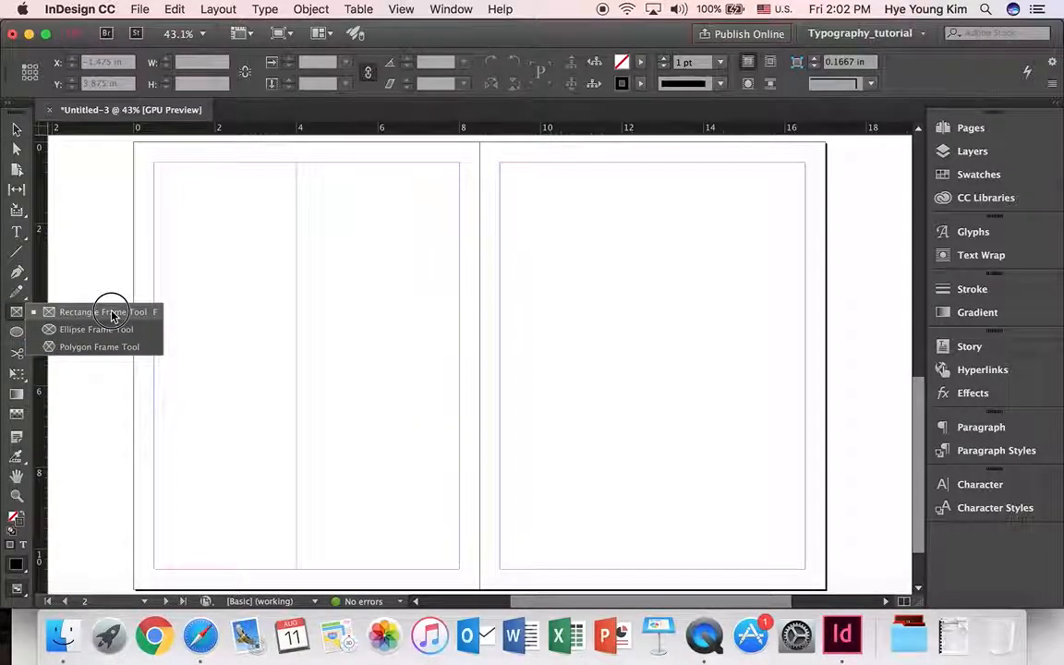
{"action": "left_click", "coordinate": [369, 247]}
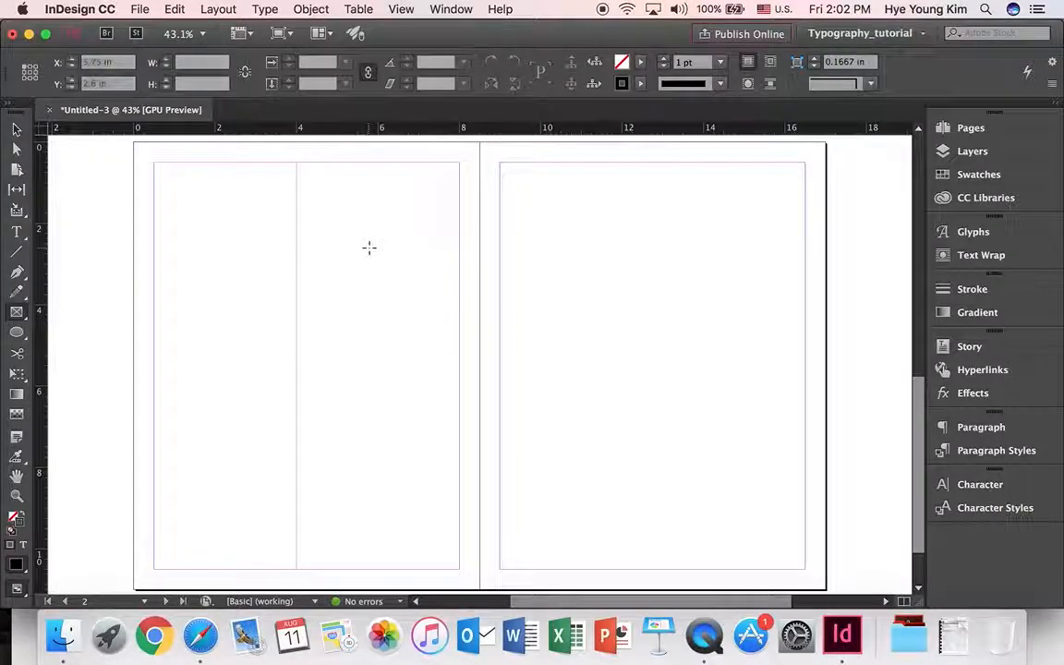
{"action": "left_click", "coordinate": [507, 340]}
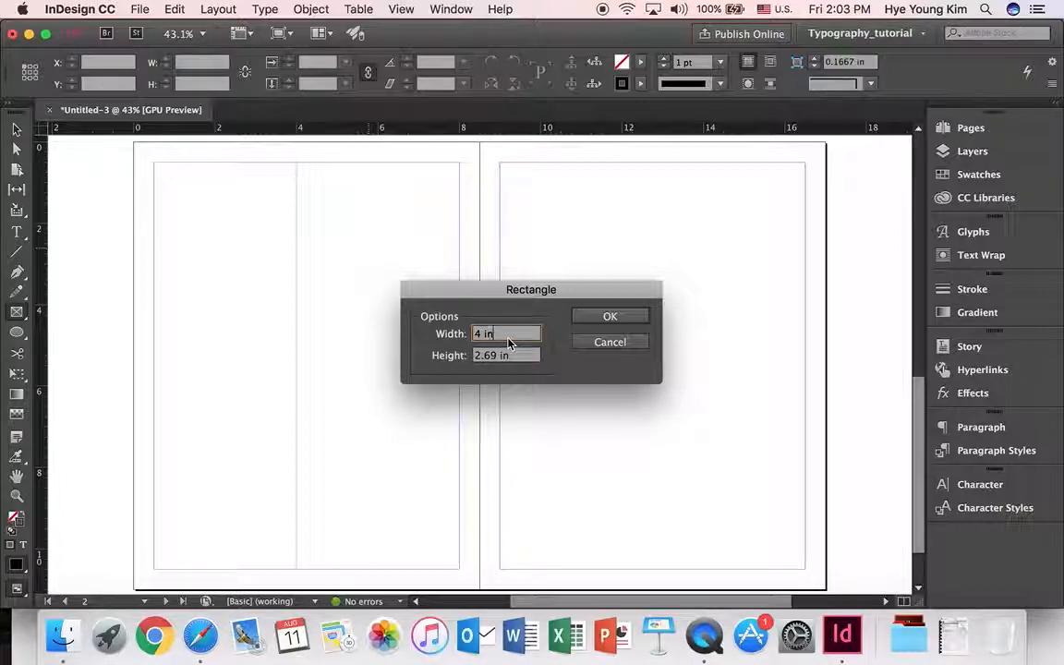
{"action": "left_click_drag", "start_coordinate": [508, 338], "coordinate": [467, 336]}
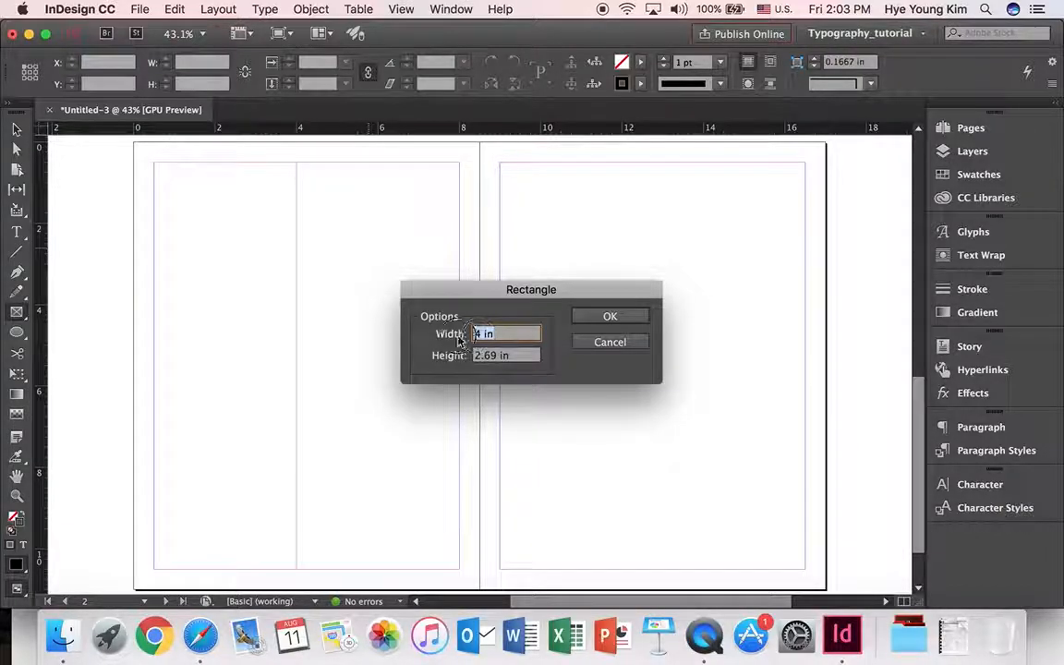
{"action": "left_click_drag", "start_coordinate": [517, 357], "coordinate": [462, 355]}
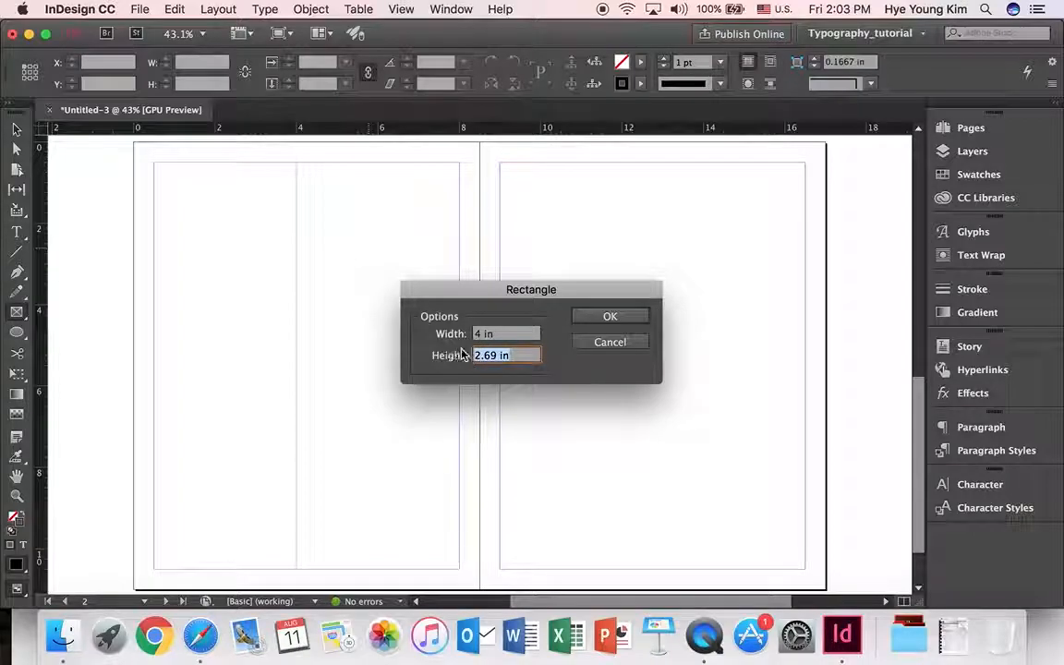
{"action": "left_click", "coordinate": [522, 360]}
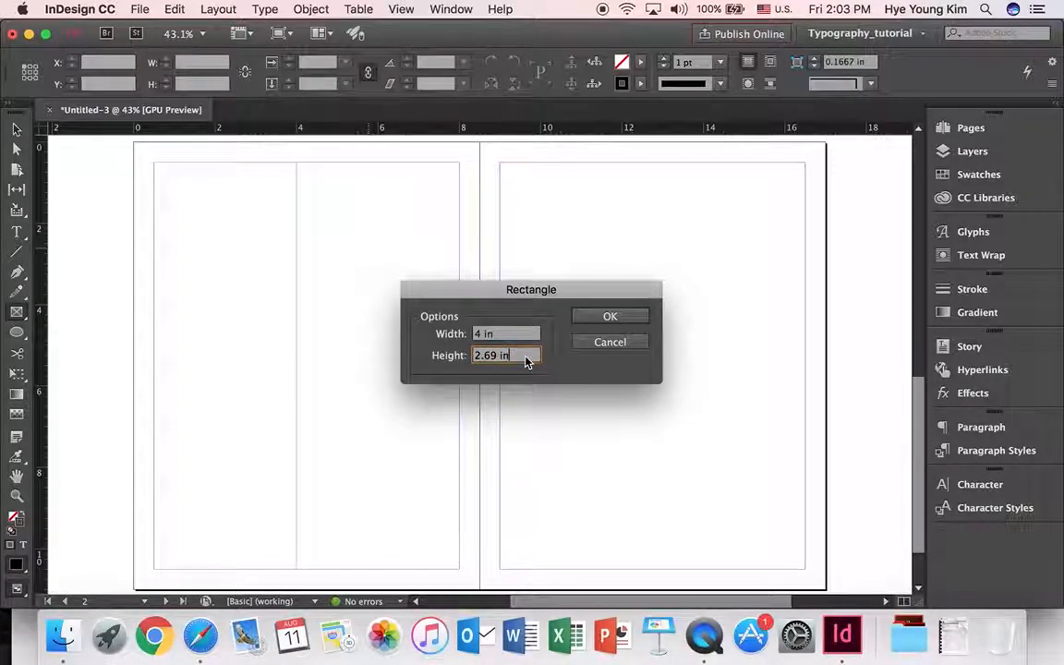
{"action": "left_click", "coordinate": [609, 318]}
Move the rectangle frame into the upper-right corner of page 2's margins, at X 4 in and Y 0.5 in.
{"action": "left_click", "coordinate": [17, 128]}
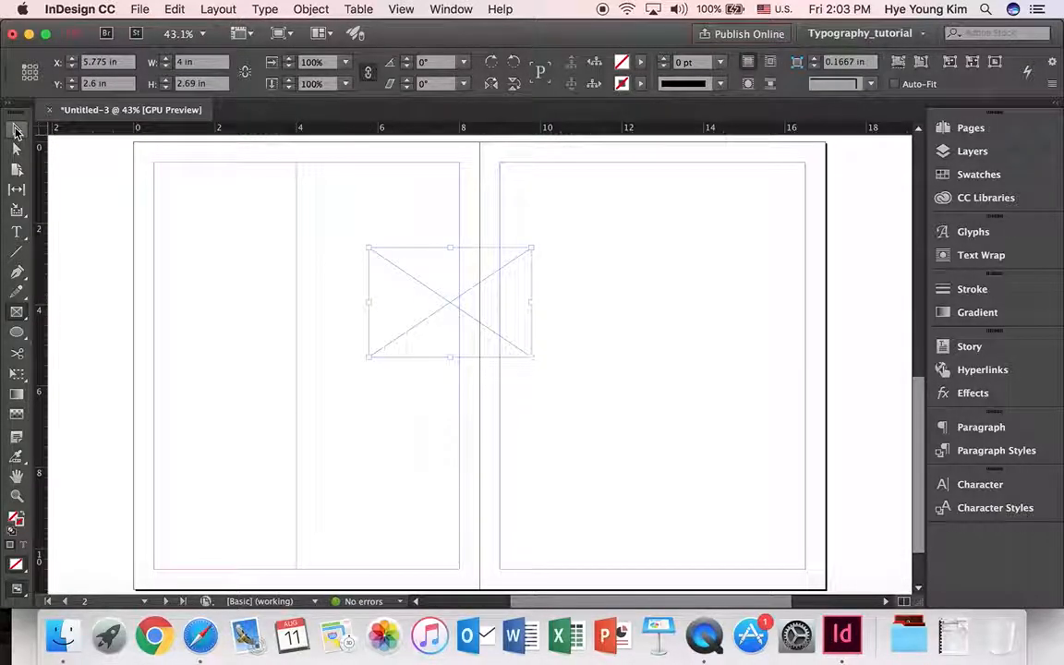
{"action": "left_click", "coordinate": [385, 246]}
{"action": "left_click_drag", "start_coordinate": [384, 246], "coordinate": [356, 199]}
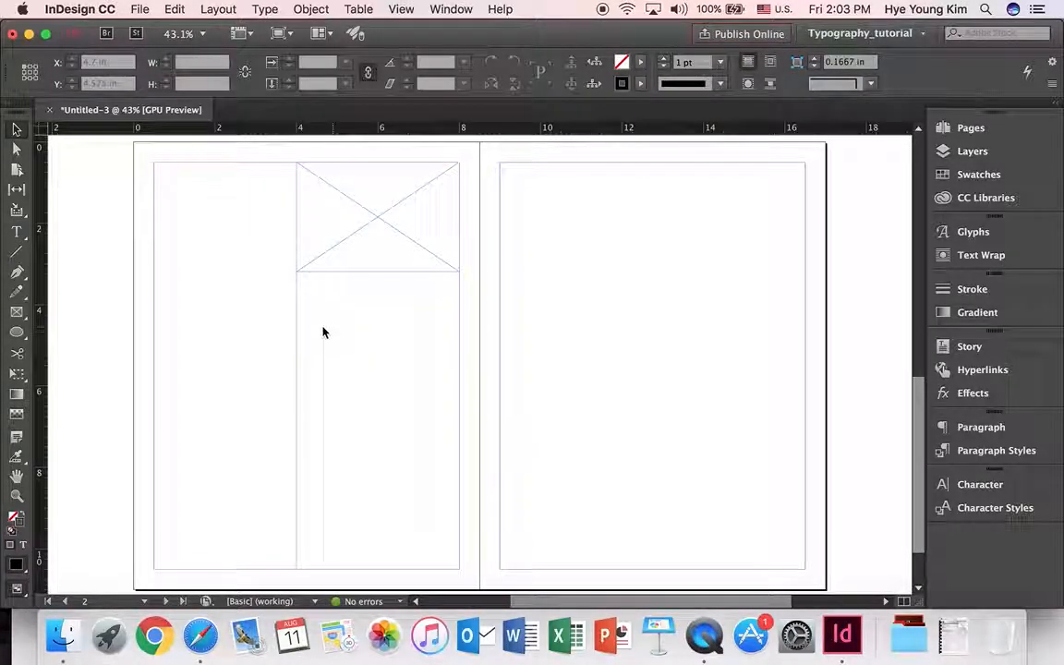
Narrow the page 2 text frame from its right edge to 3 in wide, leaving a gap beside the rectangle frame.
{"action": "left_click", "coordinate": [295, 322]}
{"action": "left_click", "coordinate": [296, 326]}
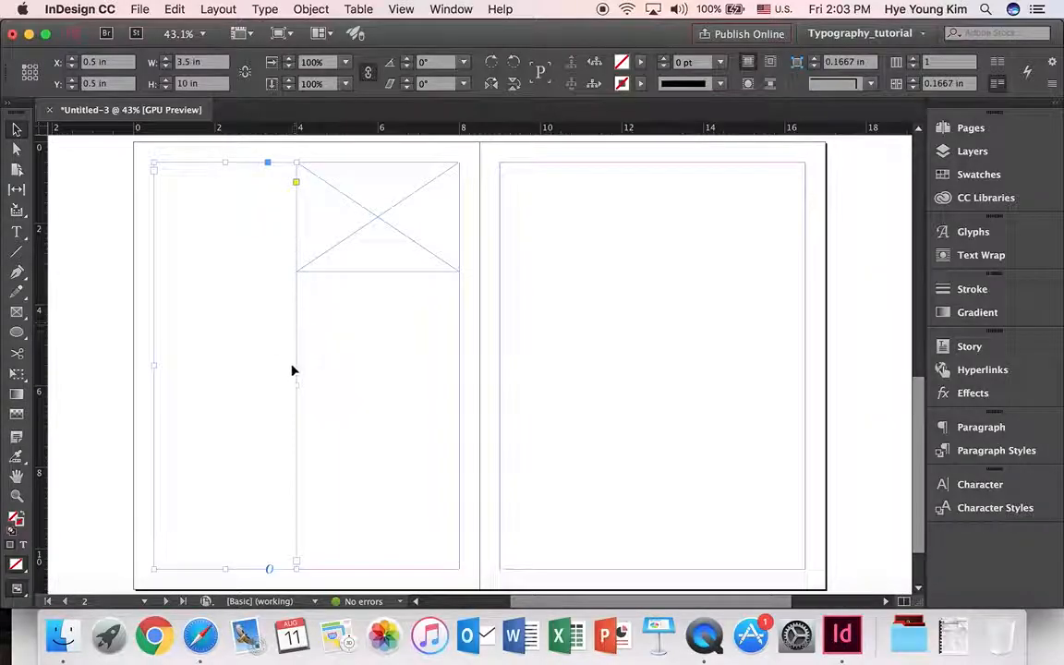
{"action": "left_click_drag", "start_coordinate": [294, 366], "coordinate": [277, 367]}
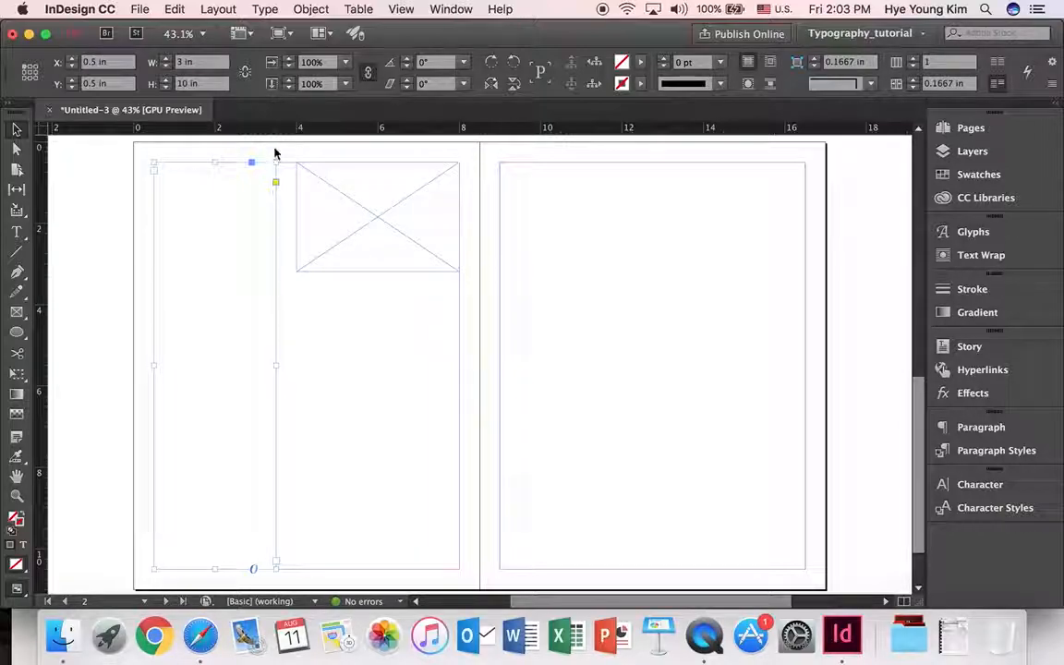
{"action": "left_click", "coordinate": [192, 221]}
{"action": "left_click", "coordinate": [225, 252]}
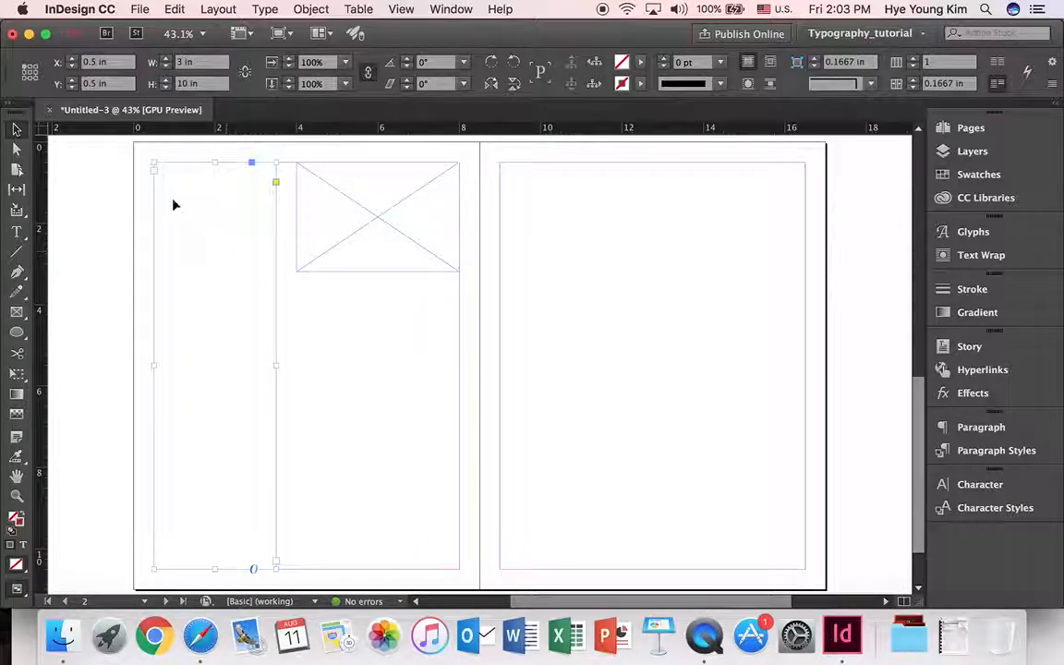
Duplicate the rectangle frame twice straight down page 2, placing the lowest copy against the bottom margin at Y 7.81 in.
{"action": "left_click", "coordinate": [376, 221]}
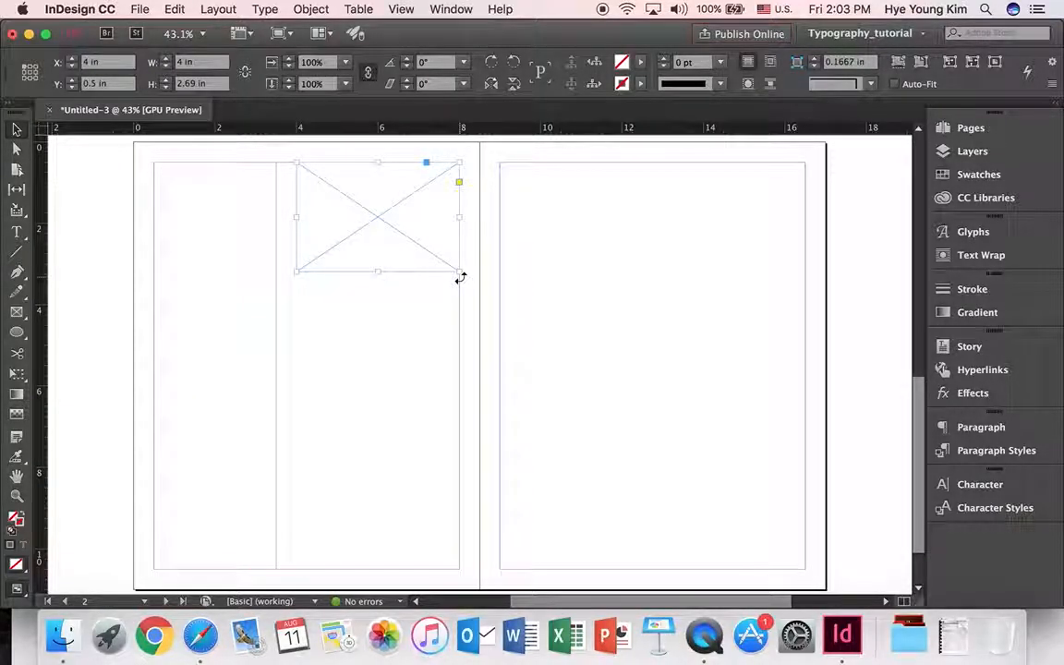
{"action": "left_click_drag", "start_coordinate": [379, 221], "coordinate": [381, 508]}
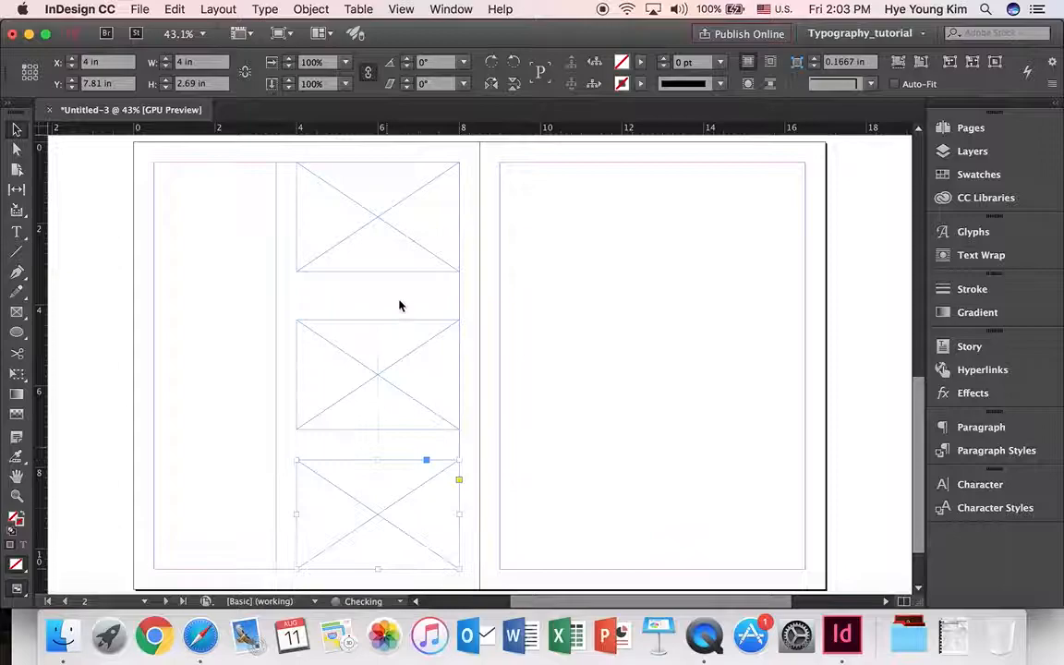
{"action": "left_click", "coordinate": [376, 224]}
{"action": "key", "text": "ctrl+c"}
{"action": "key", "text": "ctrl+v"}
{"action": "key", "text": "Delete"}
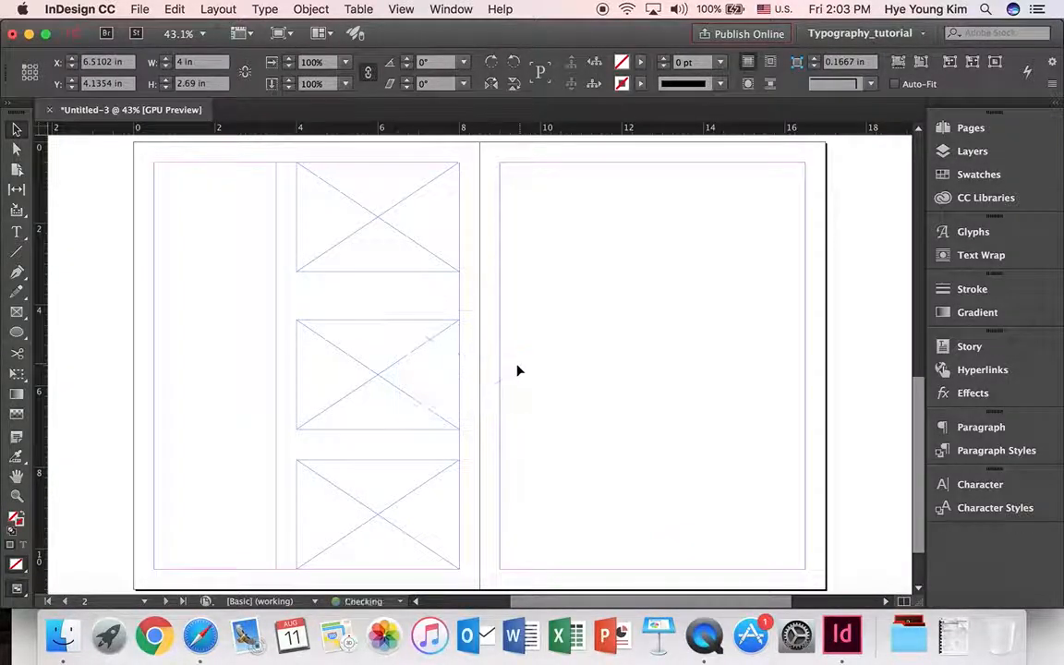
Move the middle rectangle frame on page 2 up to Y 4.155 in, spacing the three frames evenly.
{"action": "left_click_drag", "start_coordinate": [417, 360], "coordinate": [415, 349]}
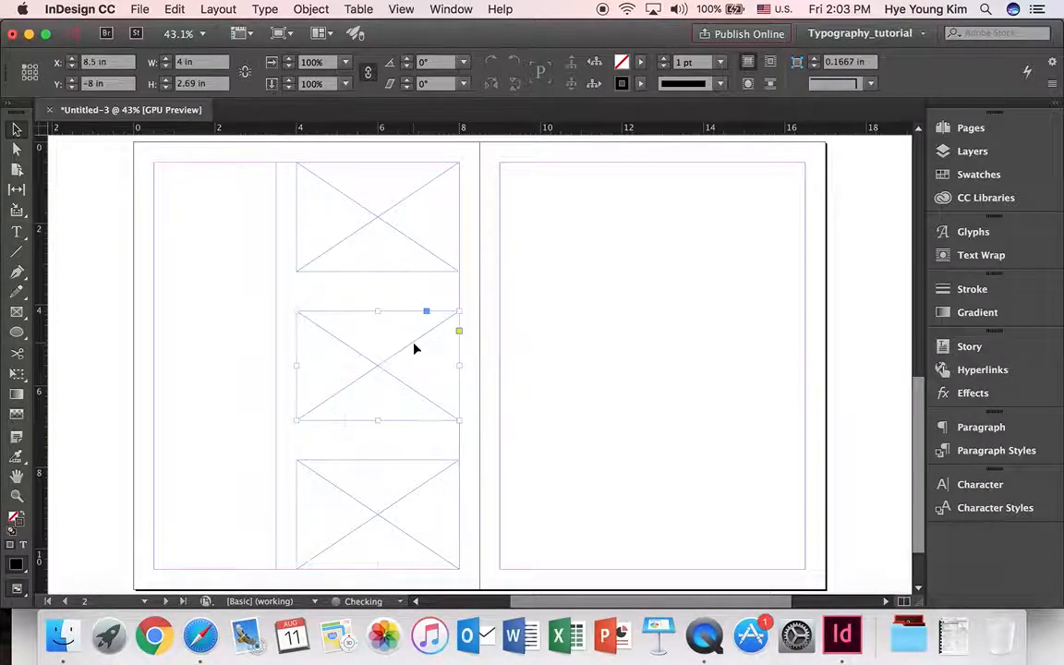
{"action": "left_click", "coordinate": [548, 428]}
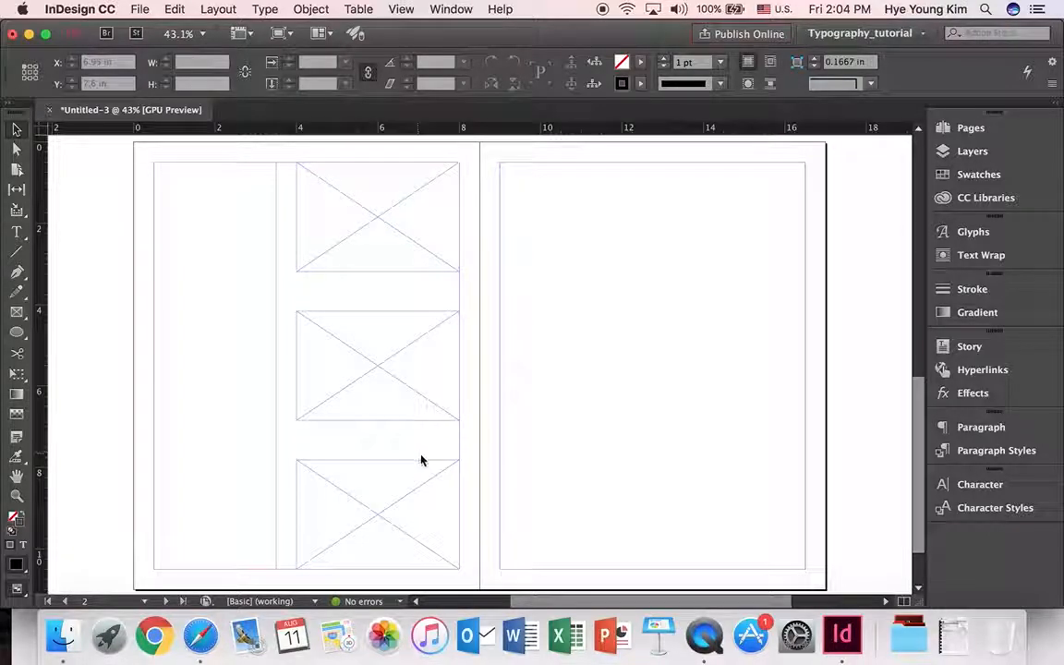
Place the Text 01 file into the narrow text frame on page 2.
{"action": "left_click", "coordinate": [184, 247]}
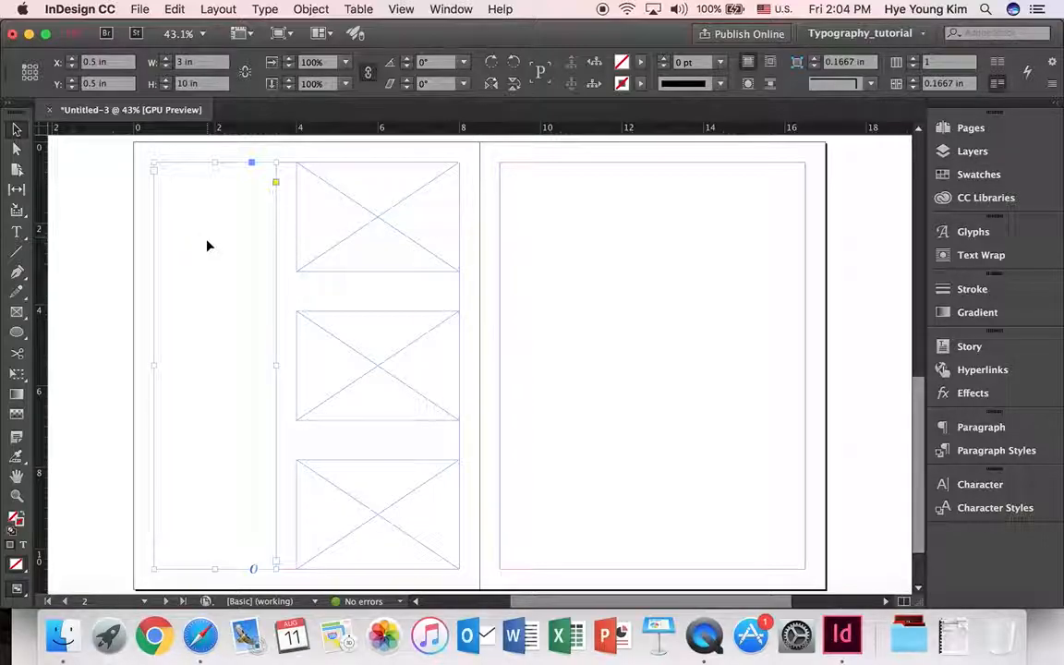
{"action": "left_click", "coordinate": [140, 9]}
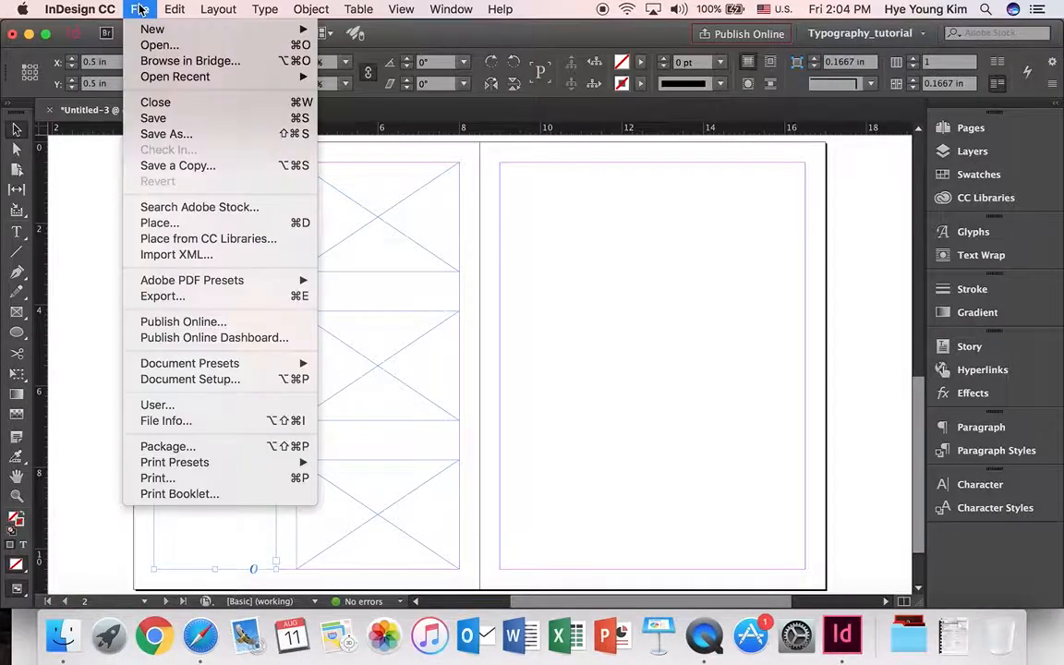
{"action": "left_click", "coordinate": [182, 223]}
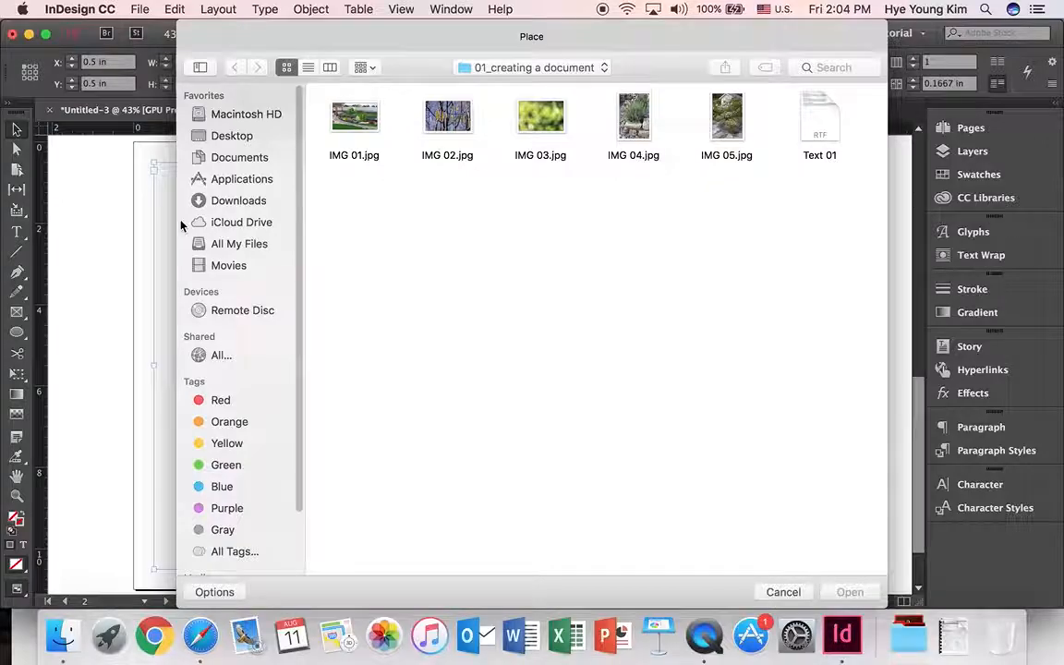
{"action": "left_click", "coordinate": [813, 120]}
{"action": "left_click", "coordinate": [850, 593]}
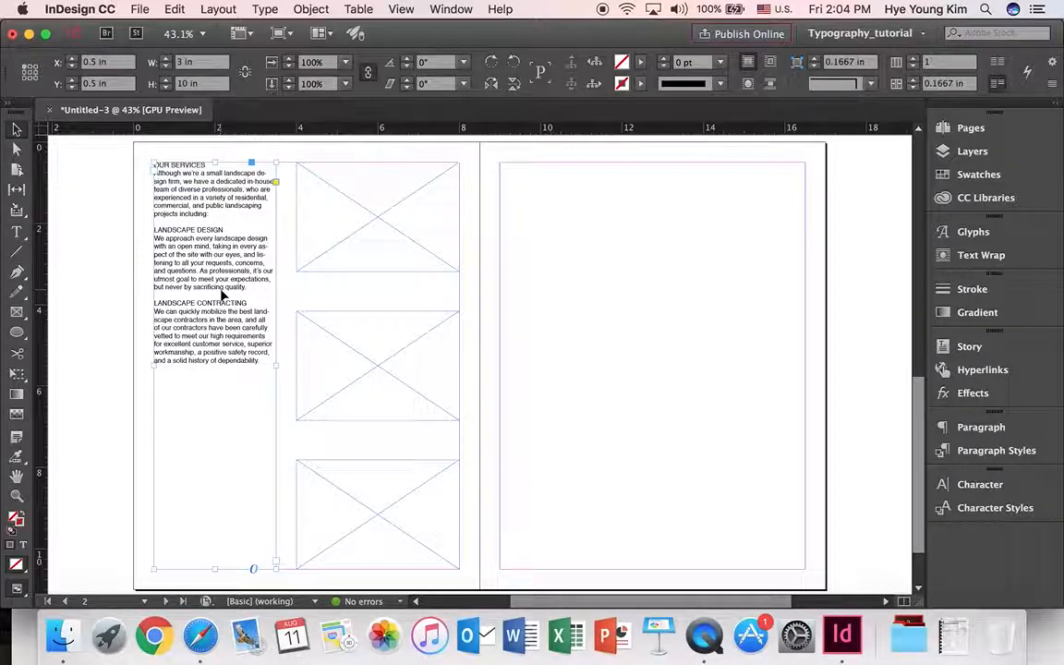
Place IMG 01.jpg in the uppermost rectangle frame on page 2 and make it fill the frame proportionally.
{"action": "left_click", "coordinate": [367, 207]}
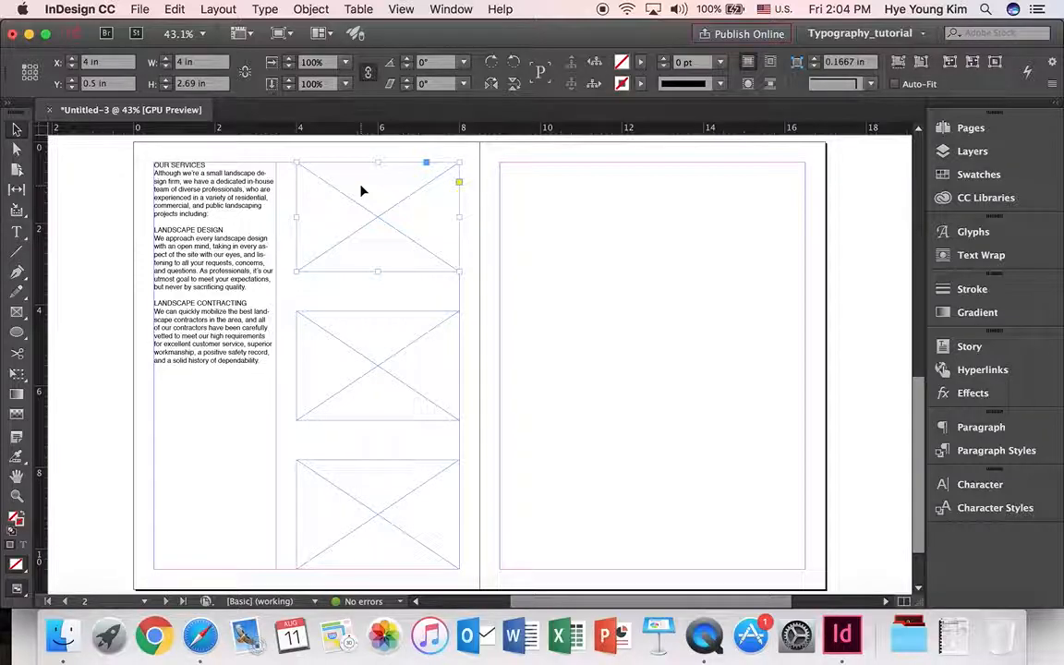
{"action": "left_click", "coordinate": [137, 9]}
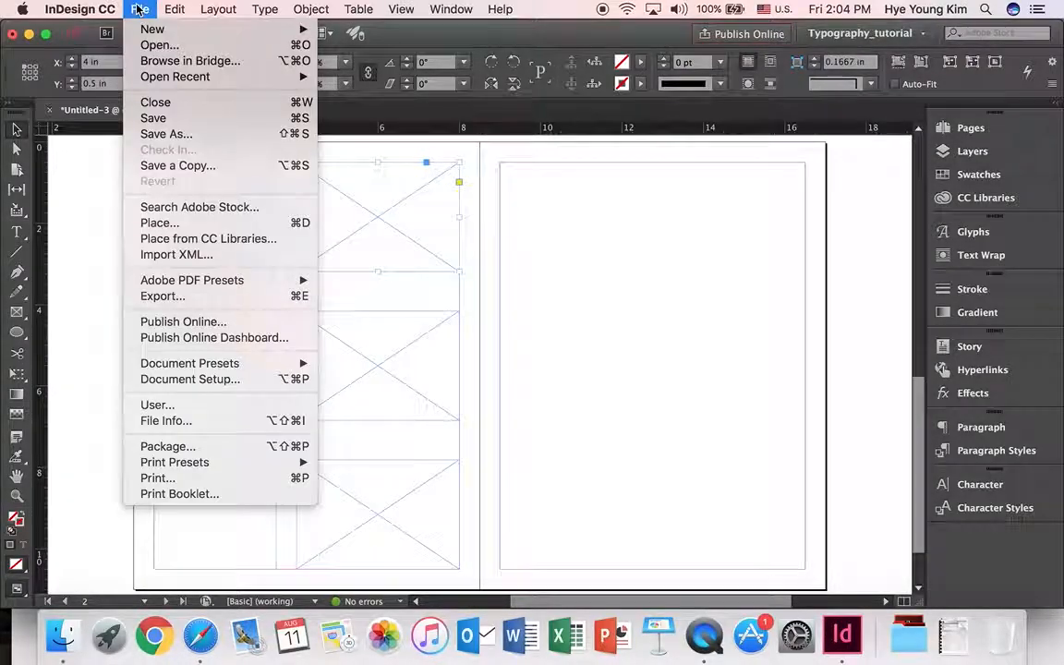
{"action": "left_click", "coordinate": [173, 224]}
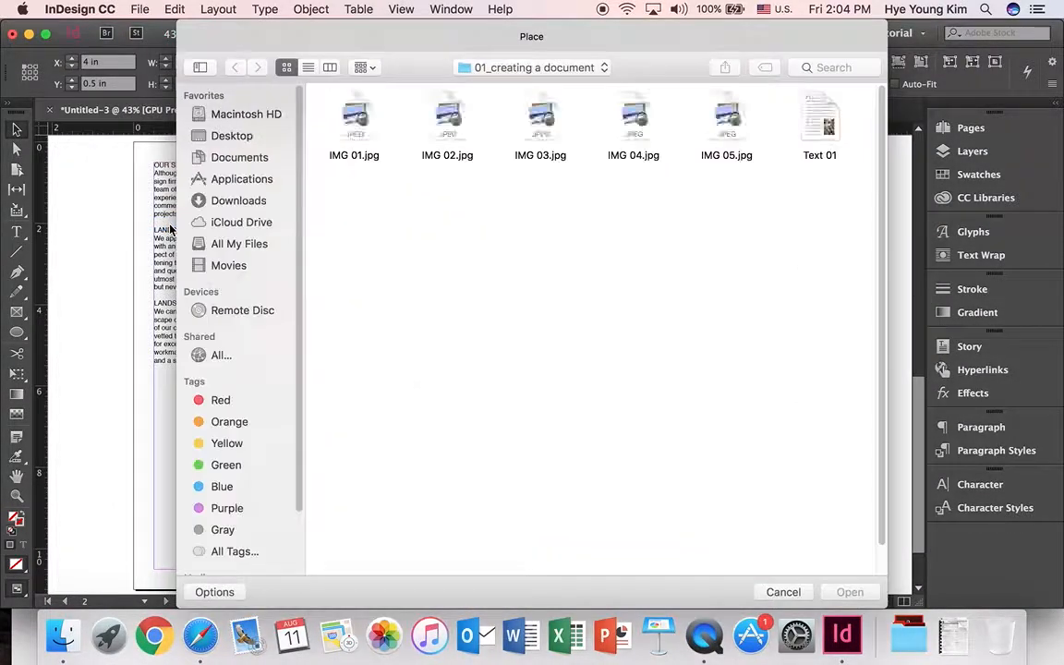
{"action": "left_click", "coordinate": [354, 117]}
{"action": "left_click", "coordinate": [850, 593]}
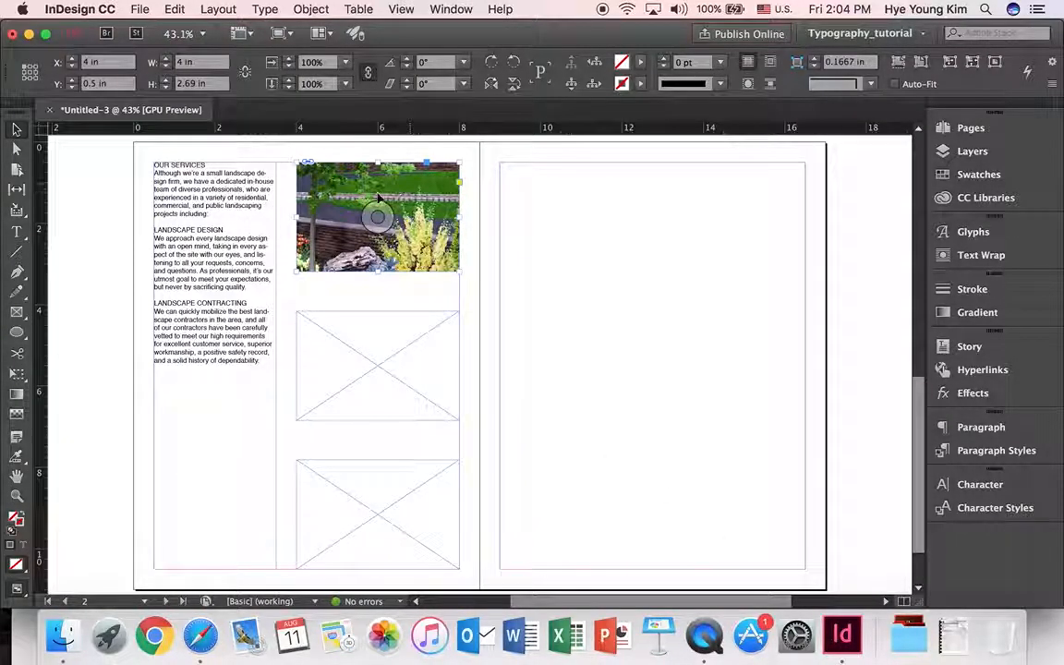
{"action": "left_click", "coordinate": [898, 66]}
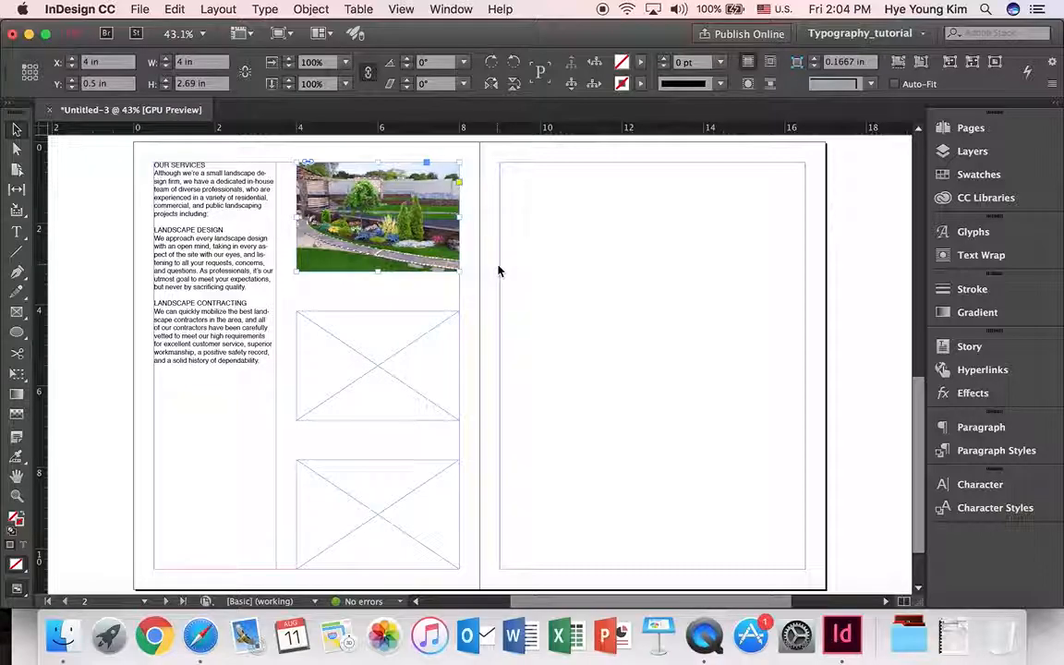
Place IMG 02.jpg in the middle rectangle frame on page 2 and apply Fill Frame Proportionally to it.
{"action": "left_click", "coordinate": [400, 323]}
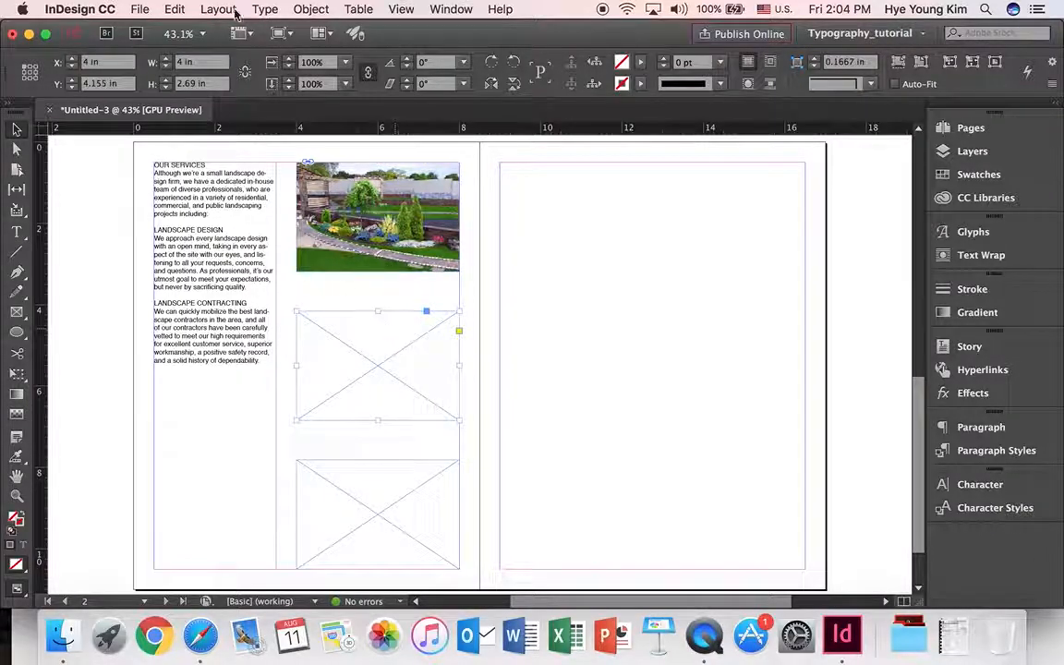
{"action": "left_click", "coordinate": [139, 9]}
{"action": "left_click", "coordinate": [166, 222]}
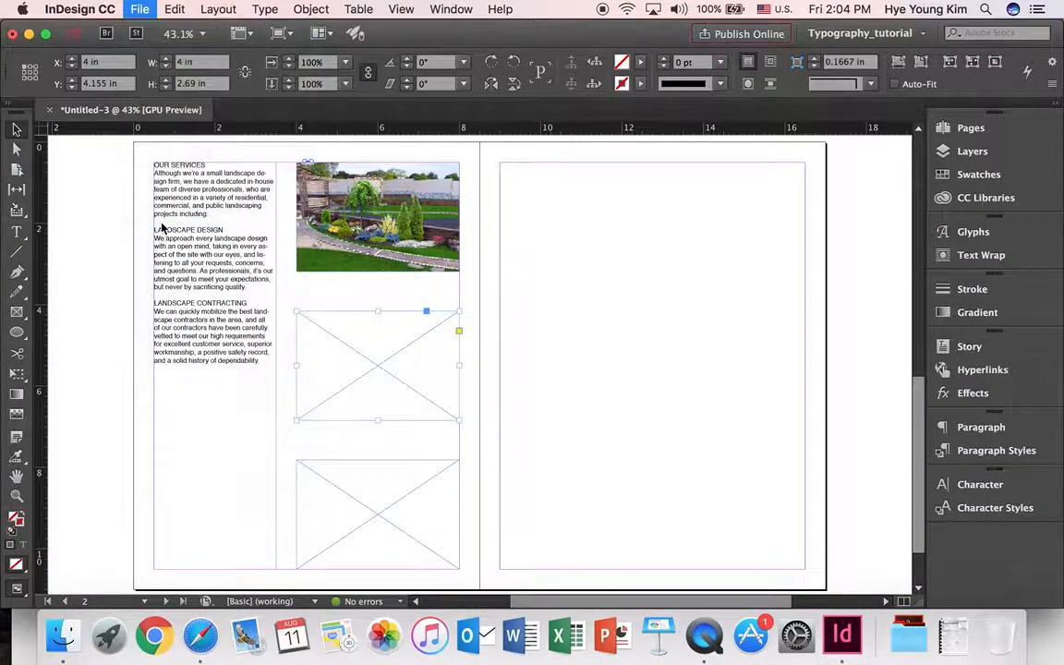
{"action": "left_click", "coordinate": [446, 117]}
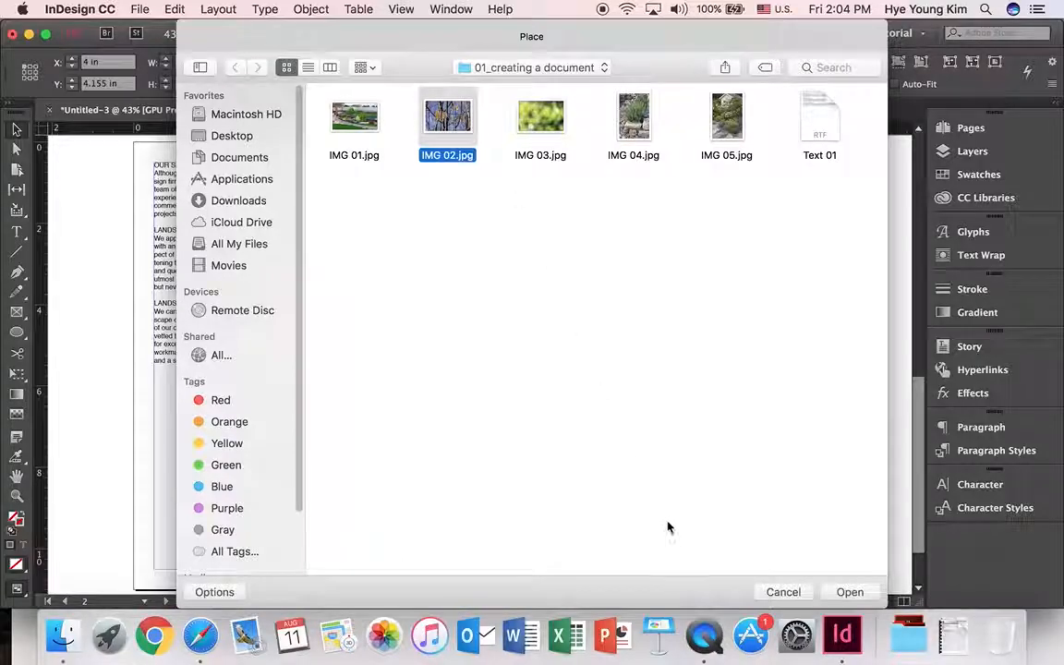
{"action": "left_click", "coordinate": [848, 593]}
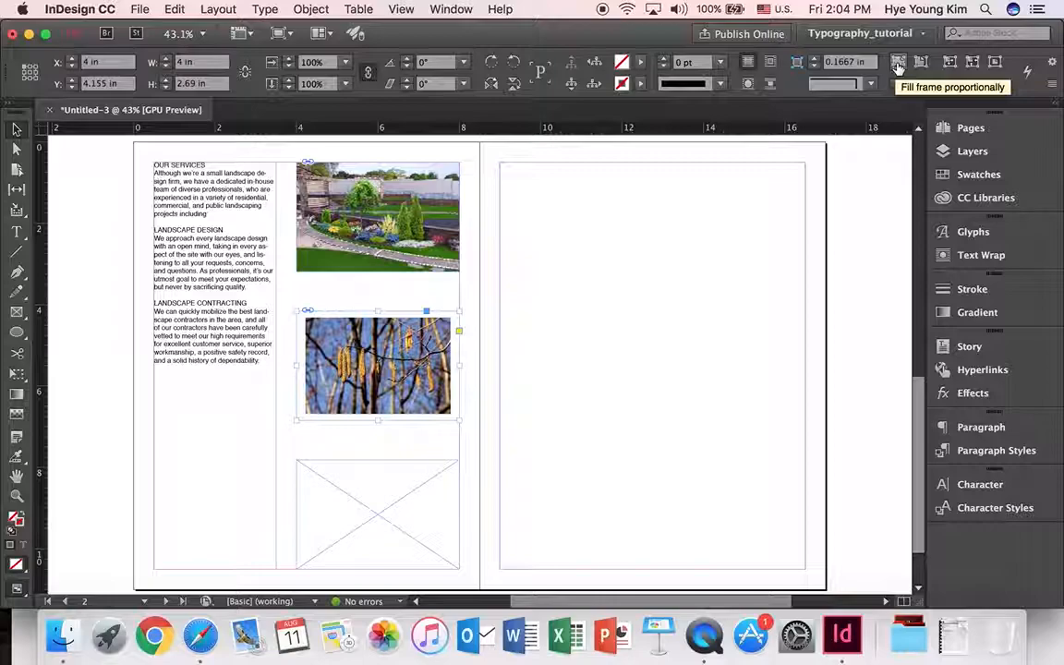
{"action": "left_click", "coordinate": [896, 67]}
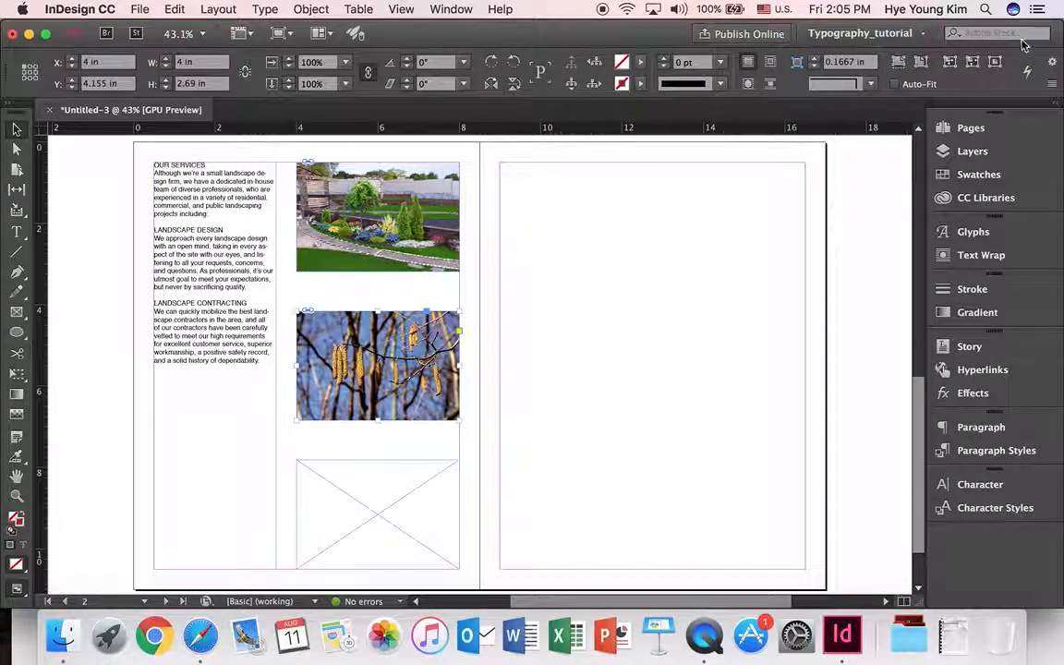
{"action": "left_click", "coordinate": [313, 9]}
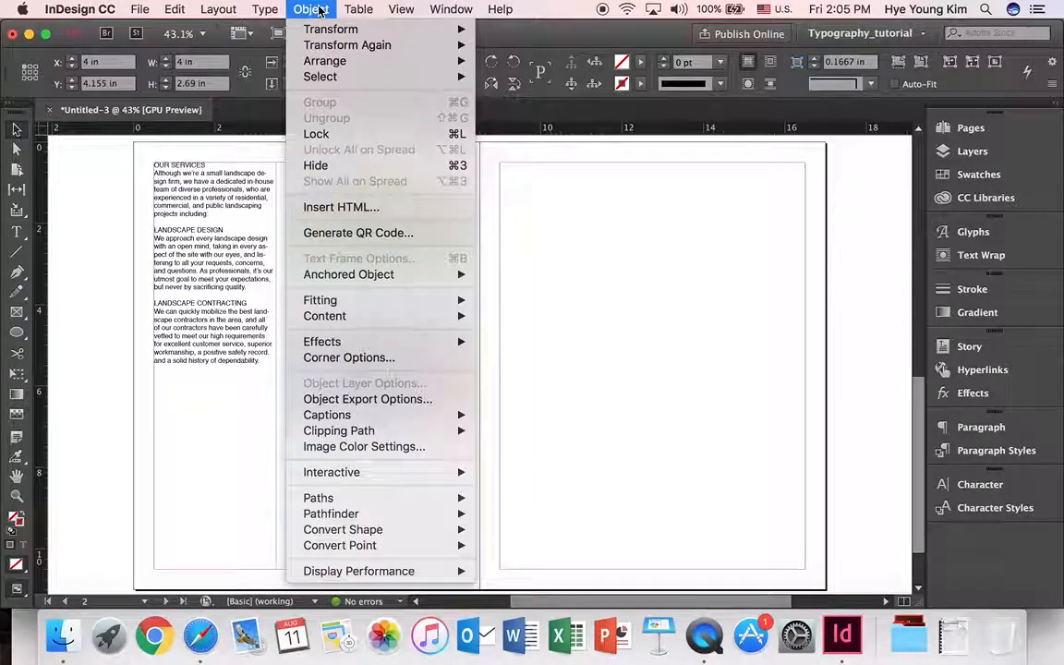
{"action": "mouse_move", "coordinate": [434, 301]}
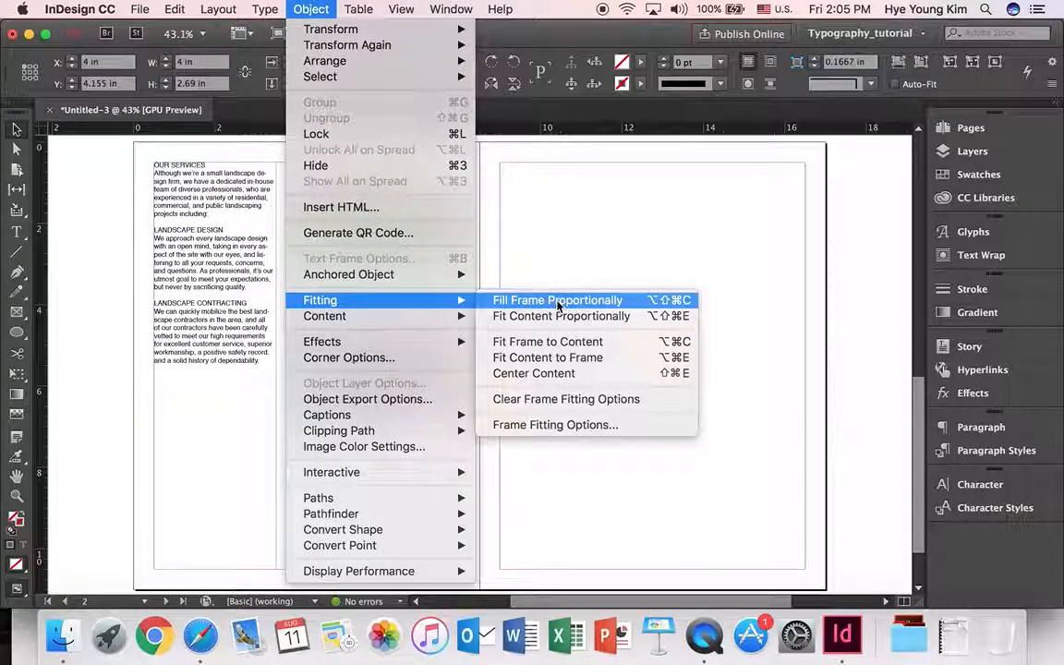
{"action": "left_click", "coordinate": [558, 302]}
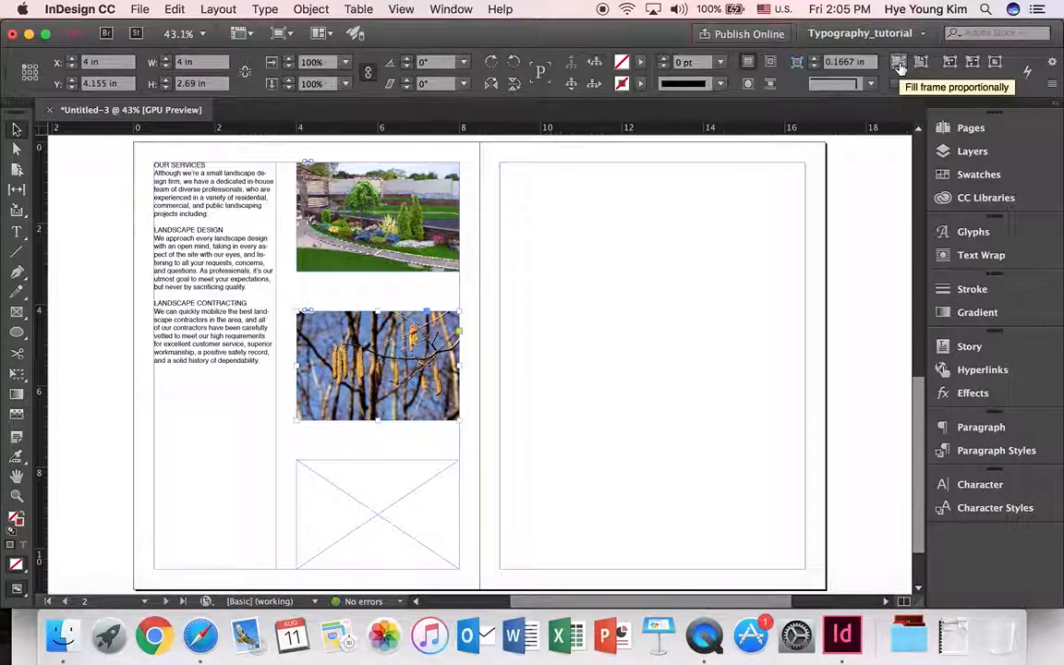
Place IMG 03.jpg in the lowest rectangle frame on page 2.
{"action": "left_click", "coordinate": [373, 489]}
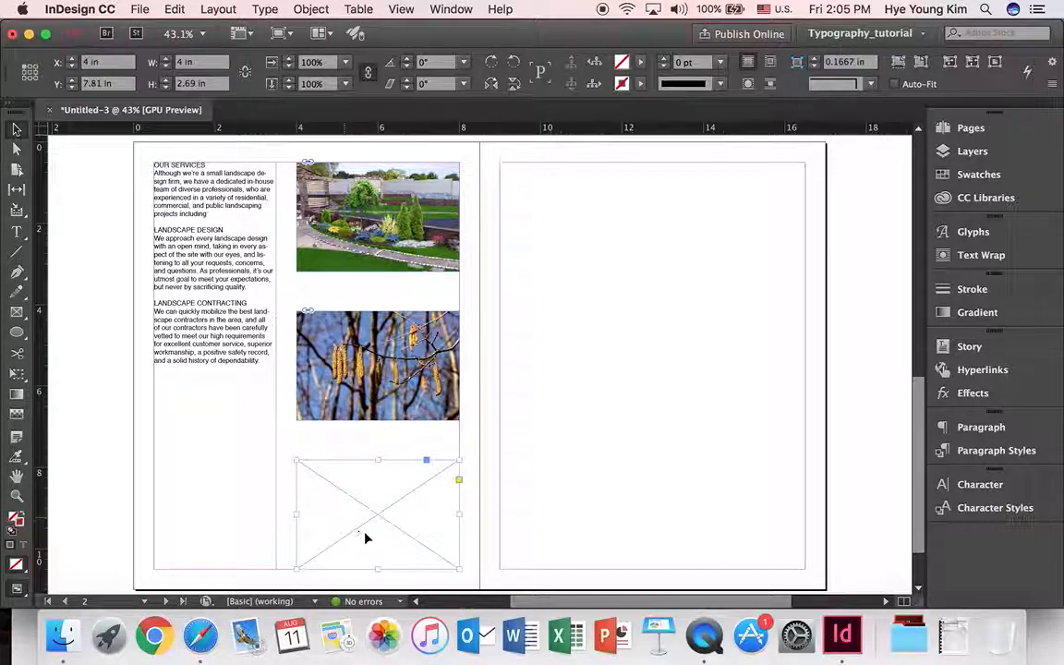
{"action": "left_click", "coordinate": [139, 10]}
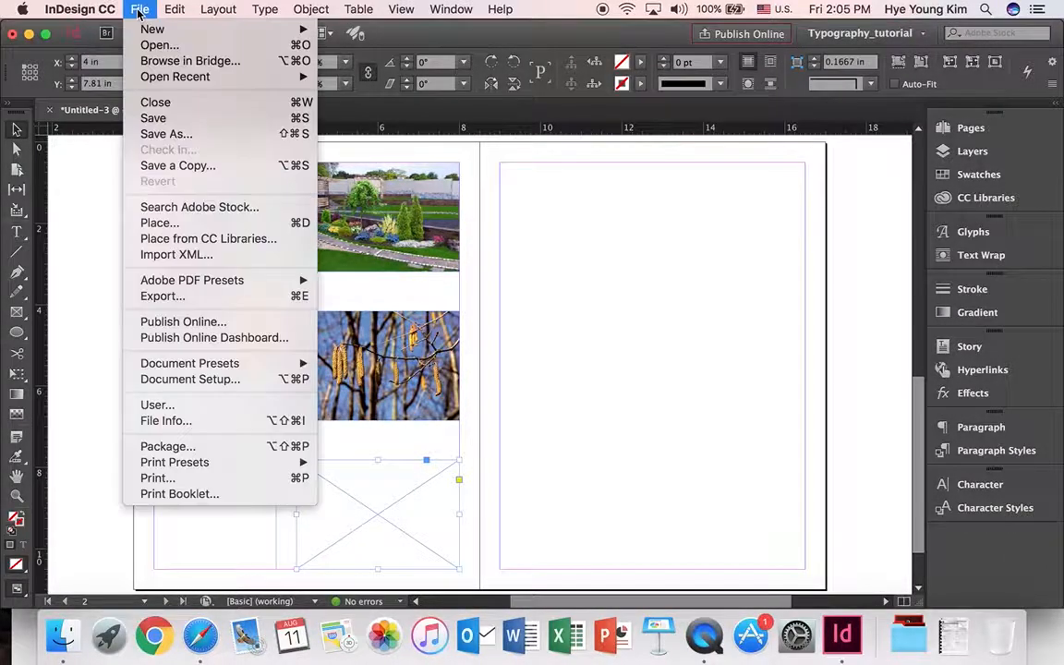
{"action": "left_click", "coordinate": [167, 221]}
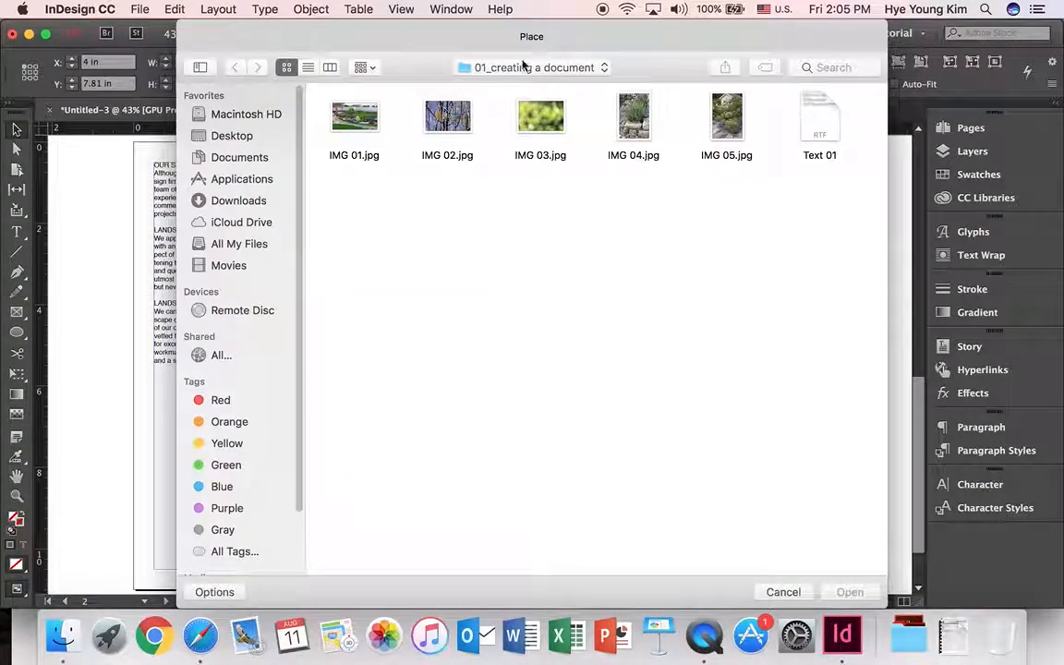
{"action": "left_click", "coordinate": [532, 115]}
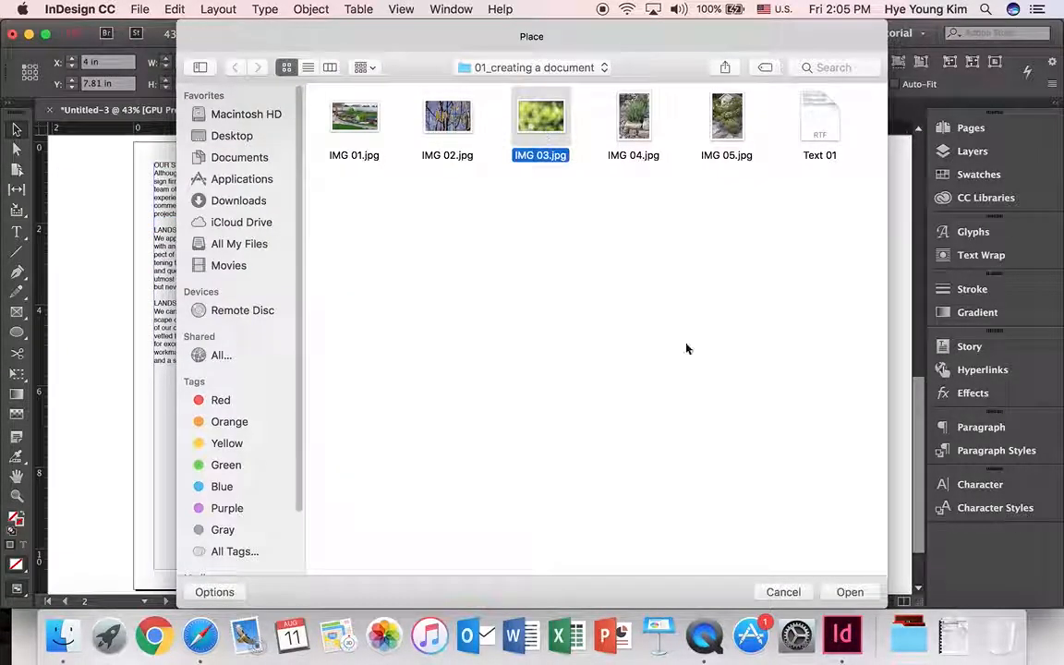
{"action": "left_click", "coordinate": [851, 594]}
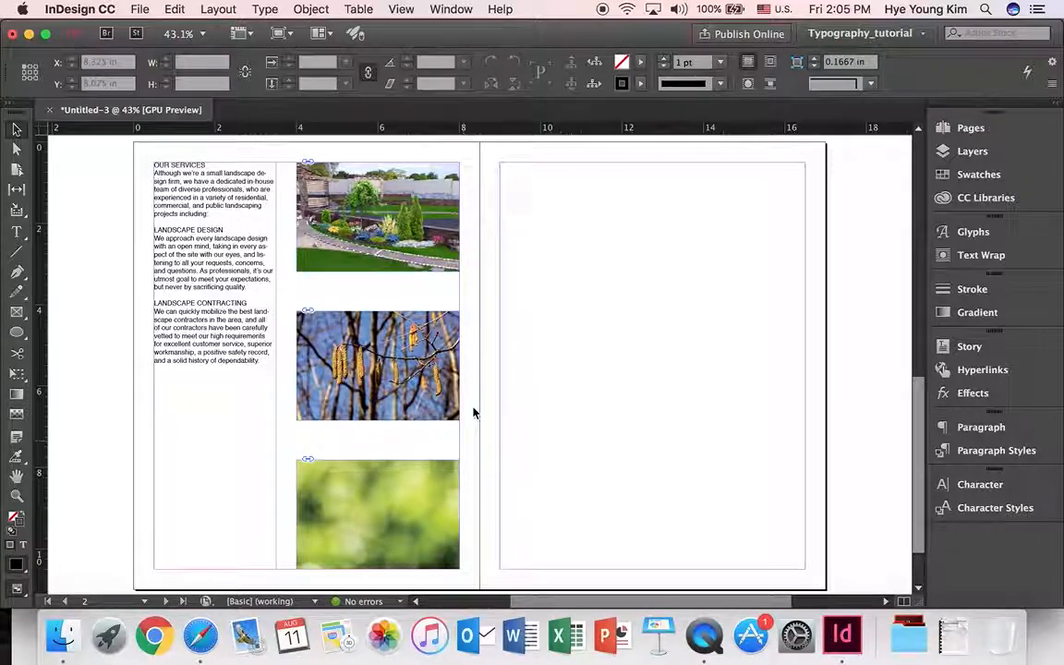
{"action": "left_click", "coordinate": [347, 312]}
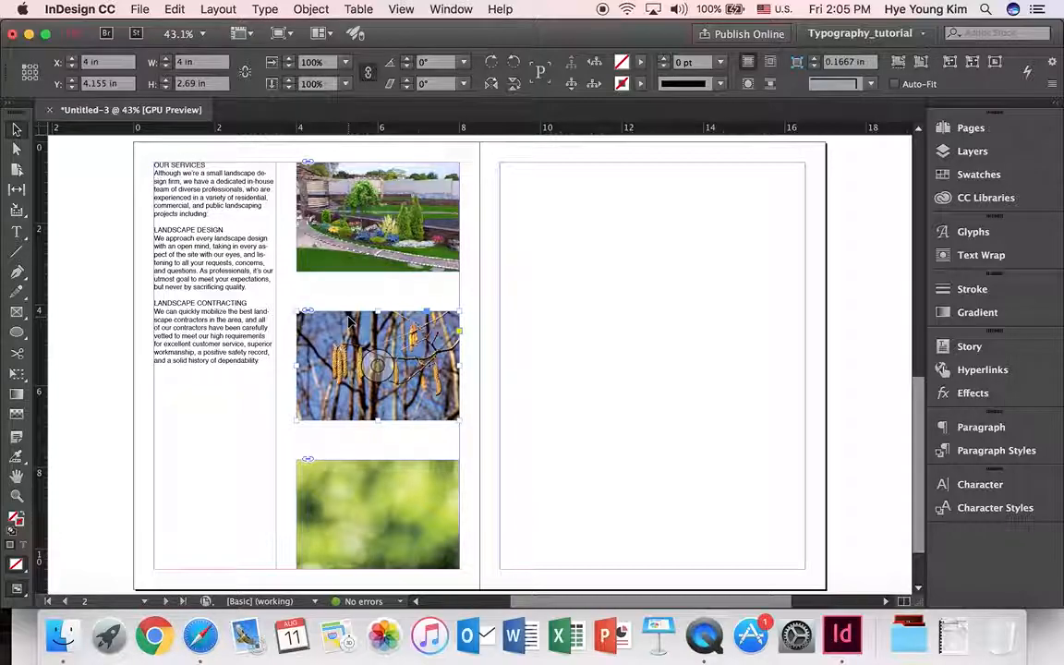
{"action": "left_click", "coordinate": [443, 427]}
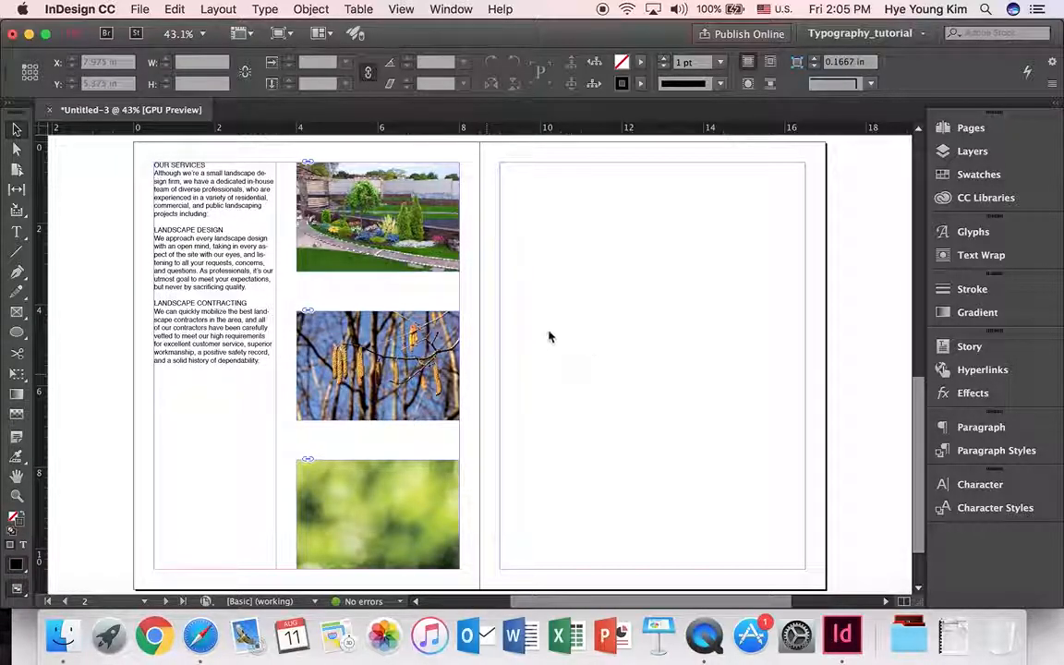
{"action": "left_click_drag", "start_coordinate": [515, 402], "coordinate": [600, 445]}
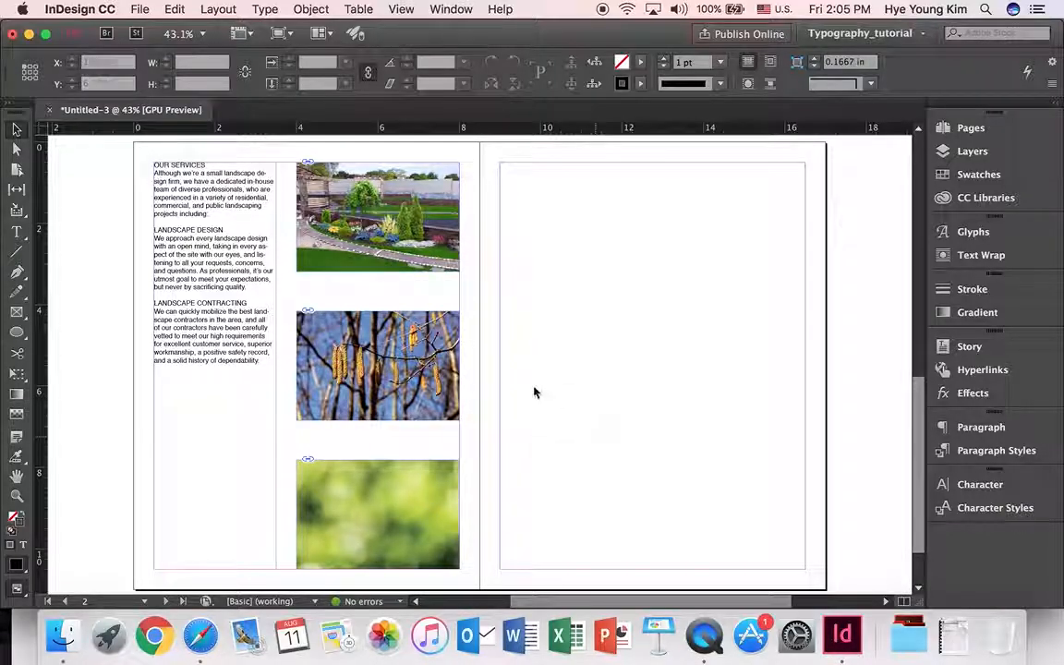
Replace the image in the lowest frame on page 2 with IMG 04.jpg.
{"action": "left_click", "coordinate": [406, 477]}
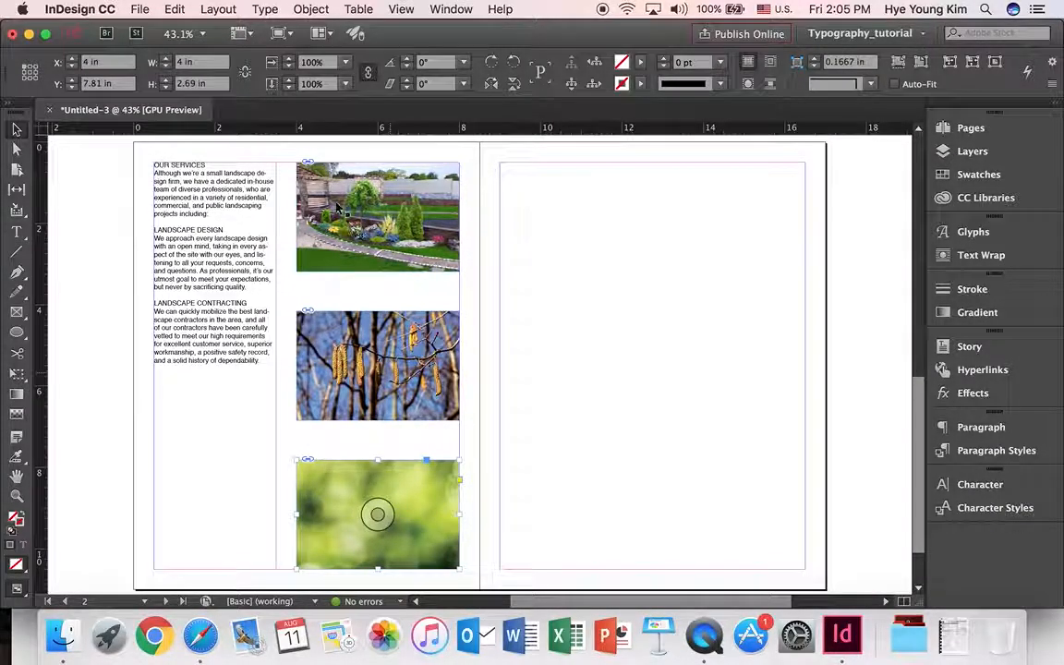
{"action": "left_click", "coordinate": [139, 9]}
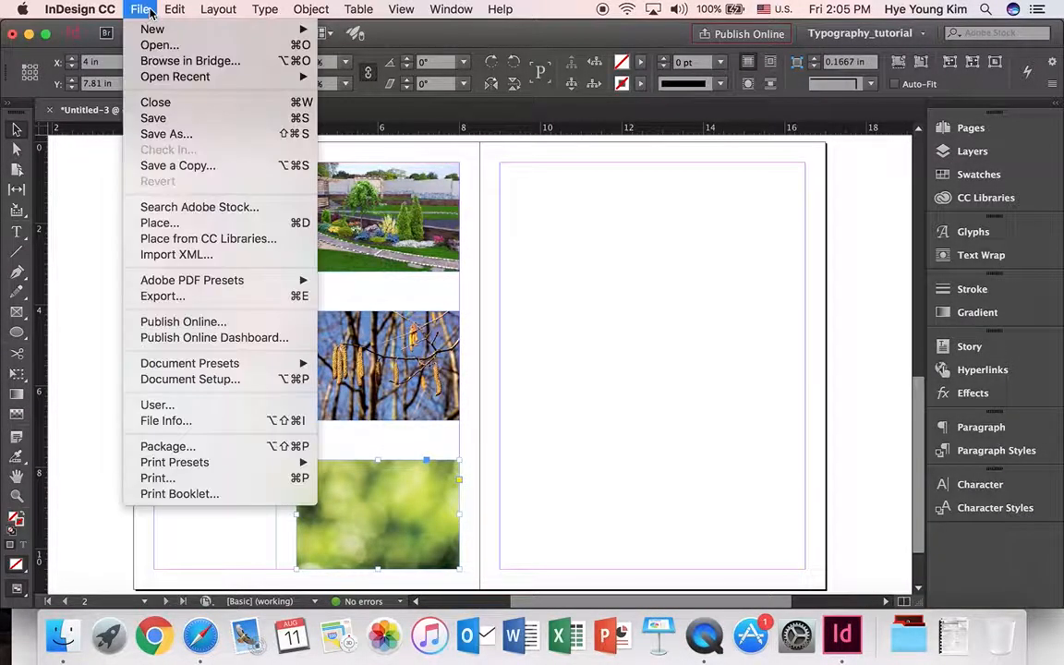
{"action": "left_click", "coordinate": [163, 223]}
{"action": "left_click", "coordinate": [644, 110]}
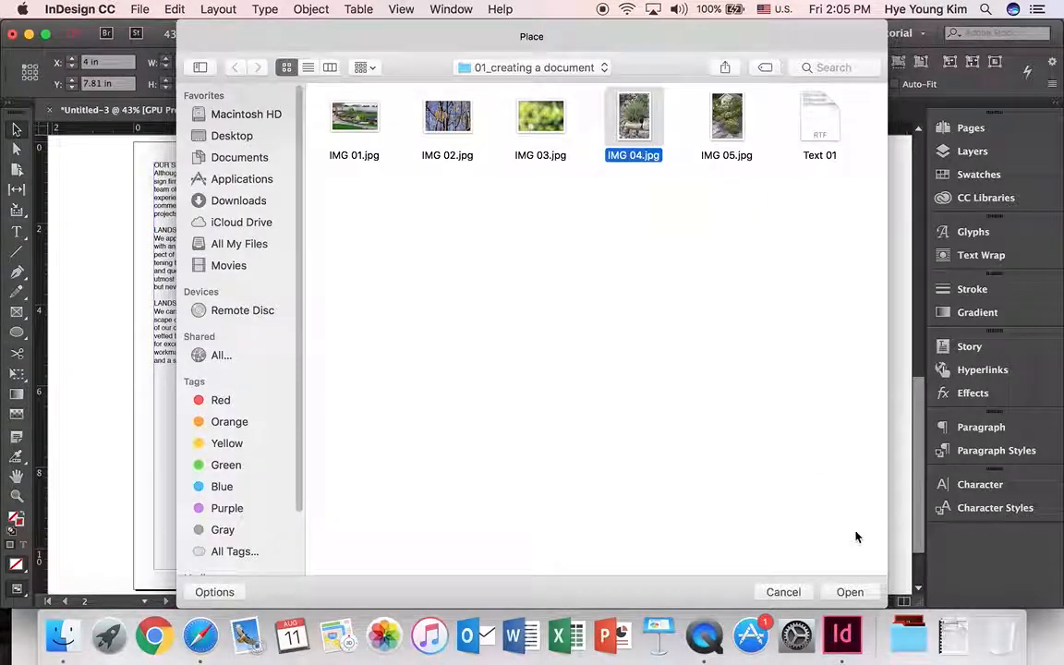
{"action": "left_click", "coordinate": [850, 592]}
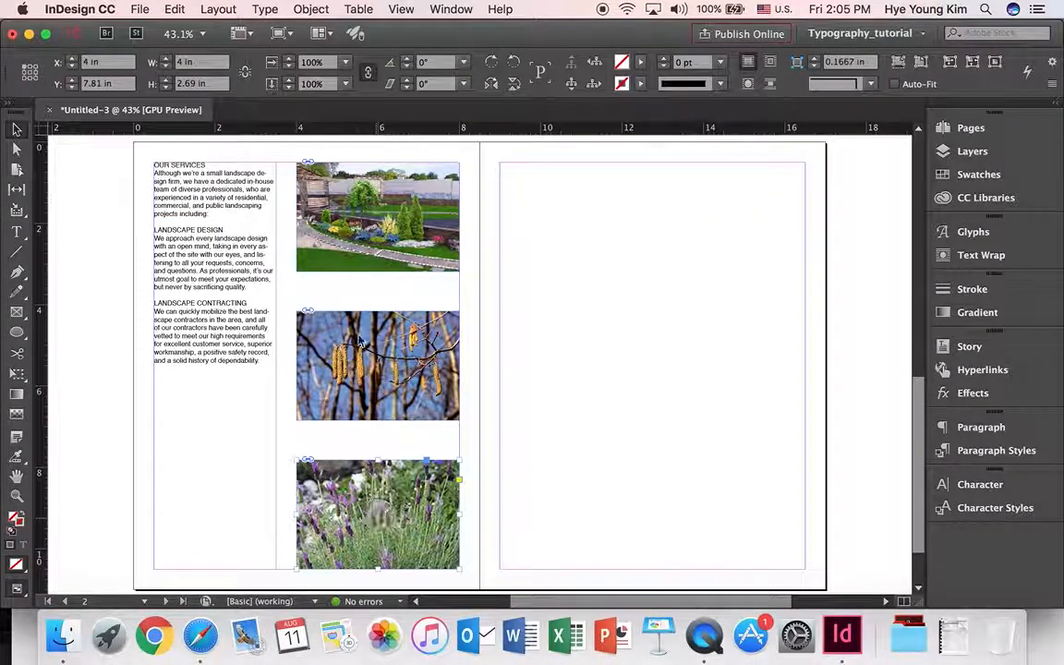
Place IMG 03.jpg back into the lowest frame on page 2 in place of IMG 04.jpg.
{"action": "left_click", "coordinate": [140, 9]}
{"action": "left_click", "coordinate": [152, 222]}
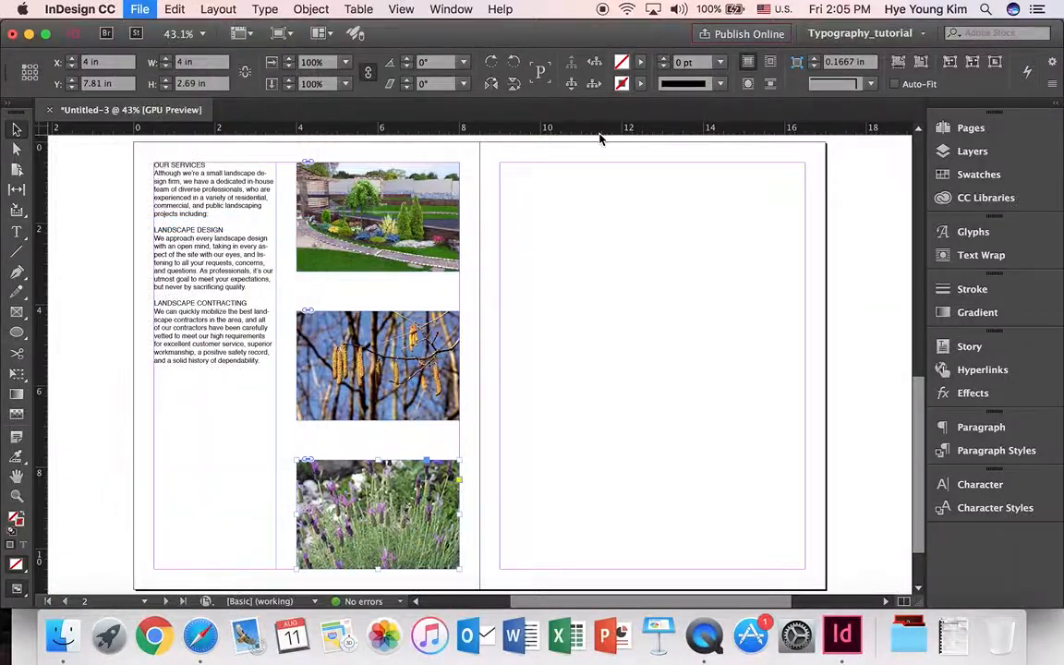
{"action": "left_click", "coordinate": [541, 118]}
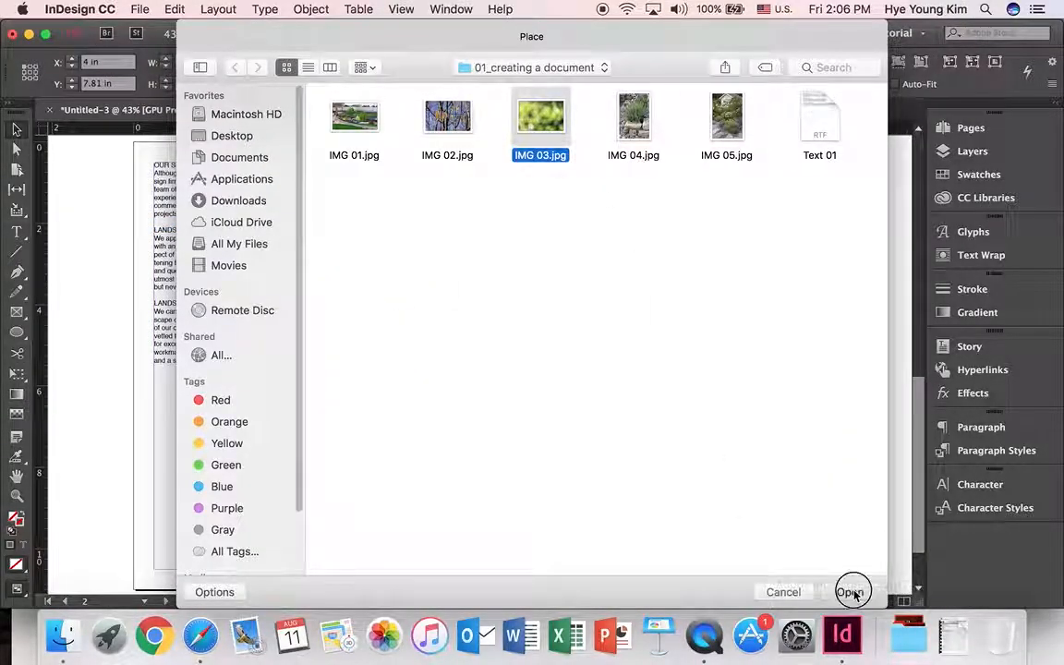
{"action": "left_click", "coordinate": [850, 592]}
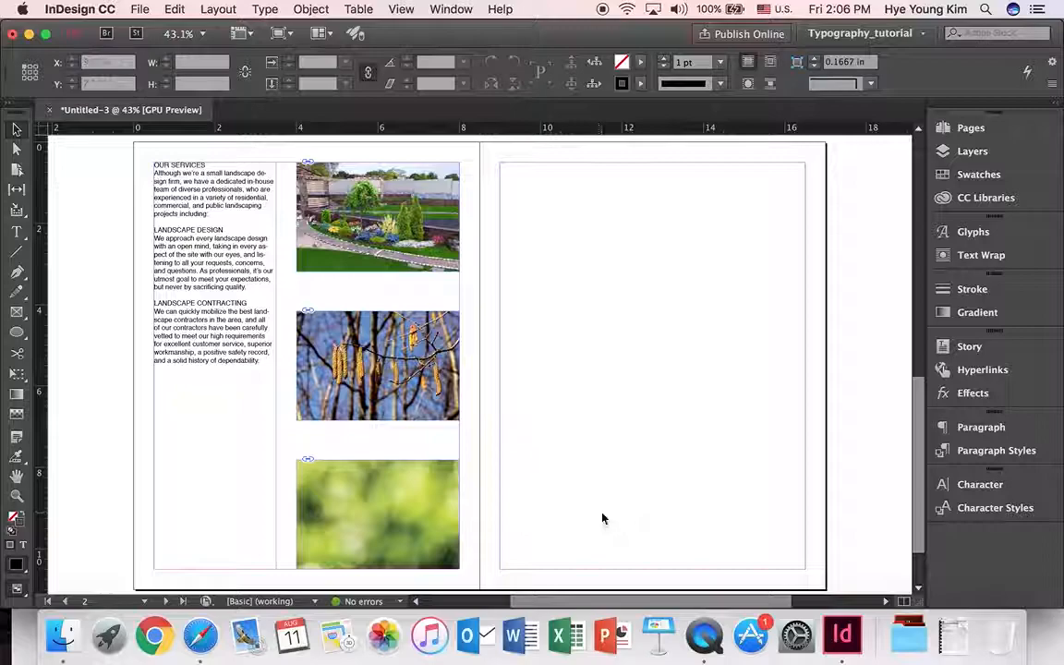
{"action": "left_click_drag", "start_coordinate": [525, 386], "coordinate": [598, 479]}
{"action": "left_click_drag", "start_coordinate": [555, 426], "coordinate": [611, 514]}
{"action": "left_click_drag", "start_coordinate": [566, 385], "coordinate": [670, 481]}
{"action": "left_click", "coordinate": [582, 432]}
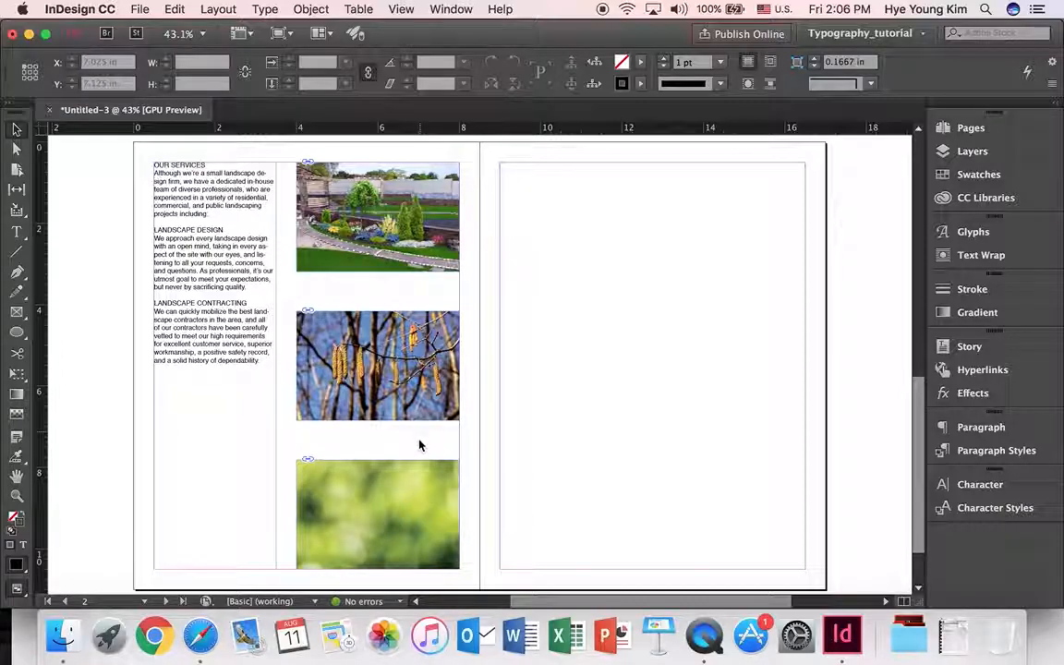
Format the OUR SERVICES heading on page 2 as Helvetica Light, 25 pt, with the green C=75 M=5 Y=100 K=0 fill.
{"action": "left_click", "coordinate": [16, 232]}
{"action": "left_click", "coordinate": [16, 497]}
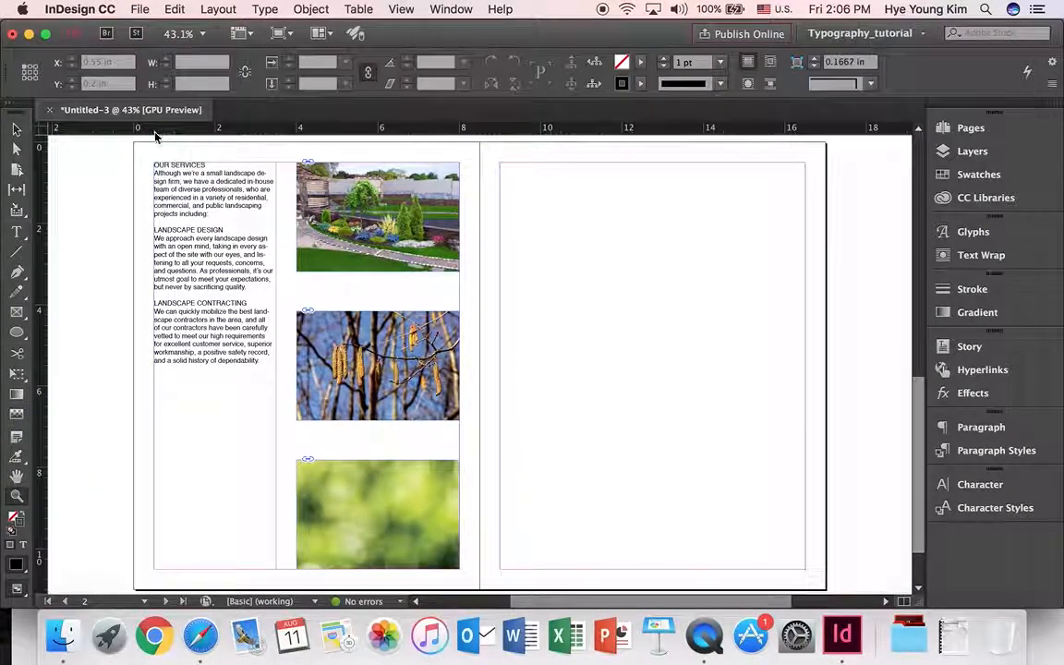
{"action": "left_click_drag", "start_coordinate": [155, 167], "coordinate": [226, 275]}
{"action": "left_click", "coordinate": [16, 231]}
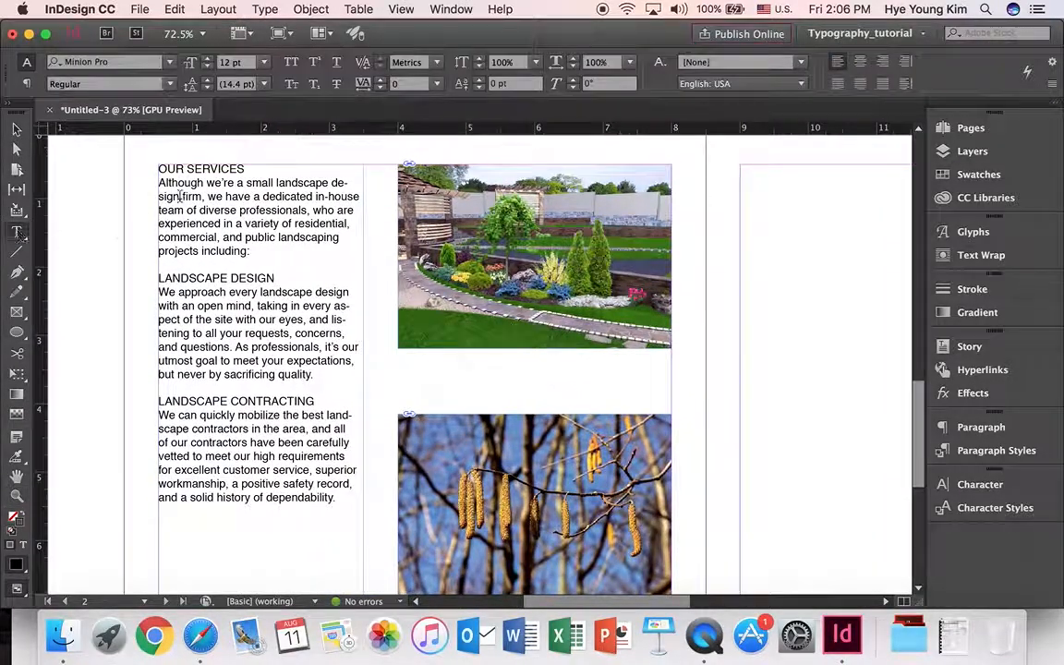
{"action": "triple_click", "coordinate": [237, 170]}
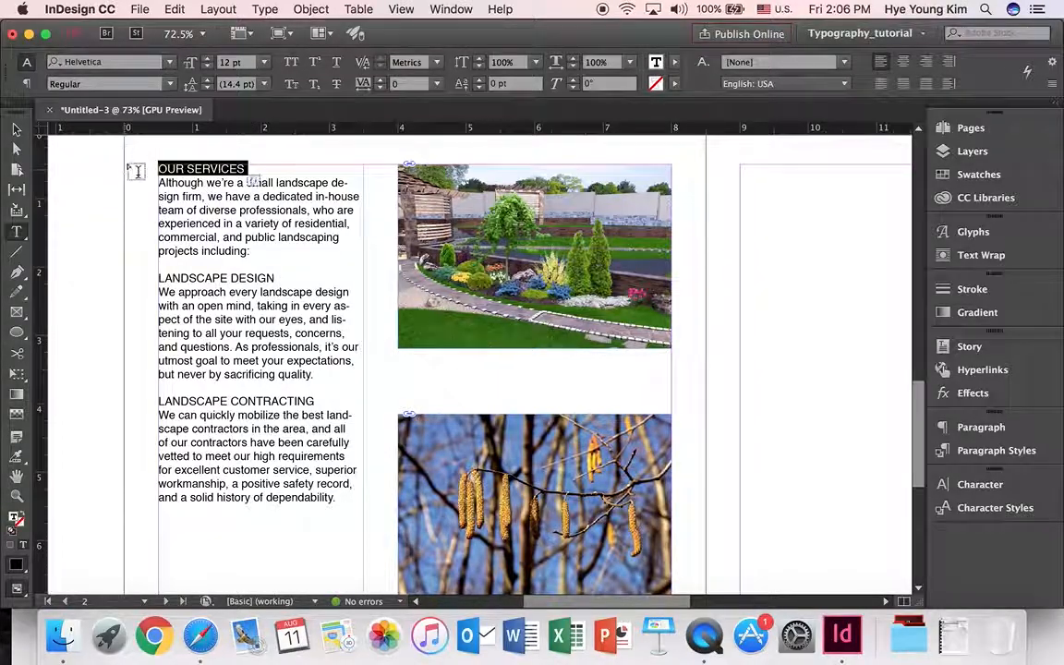
{"action": "left_click", "coordinate": [159, 84]}
{"action": "left_click", "coordinate": [147, 102]}
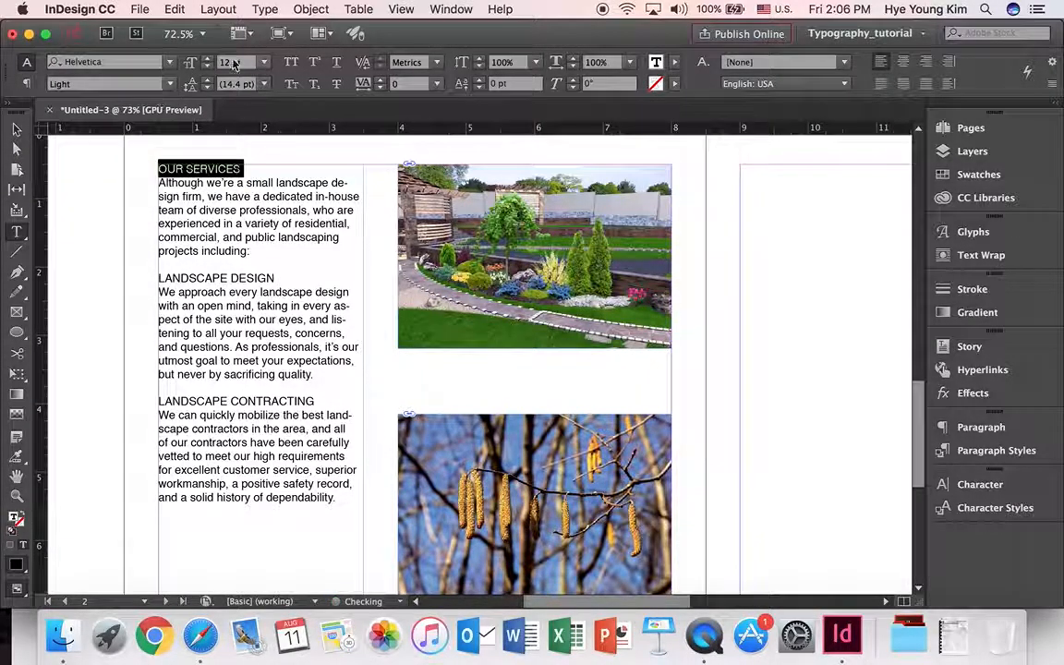
{"action": "left_click", "coordinate": [228, 63]}
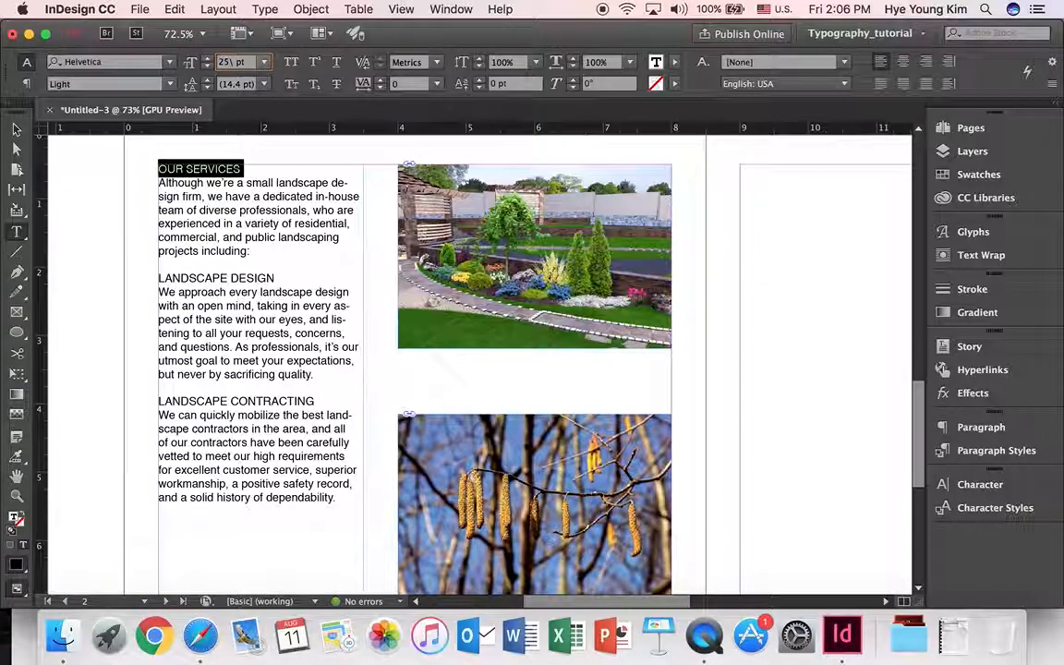
{"action": "key", "text": "Return"}
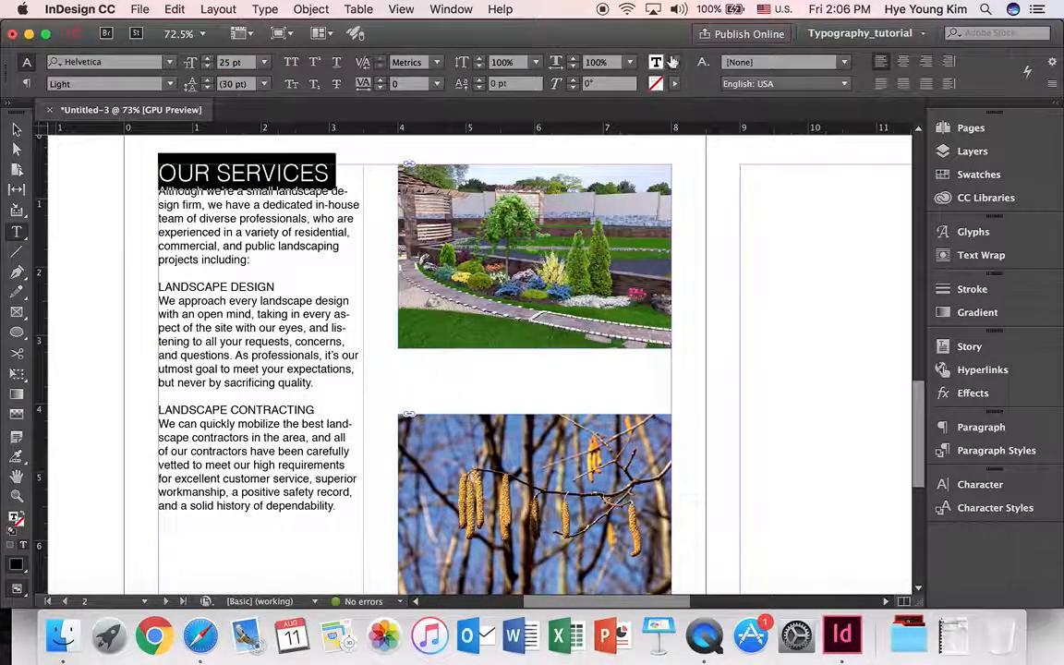
{"action": "left_click", "coordinate": [674, 62]}
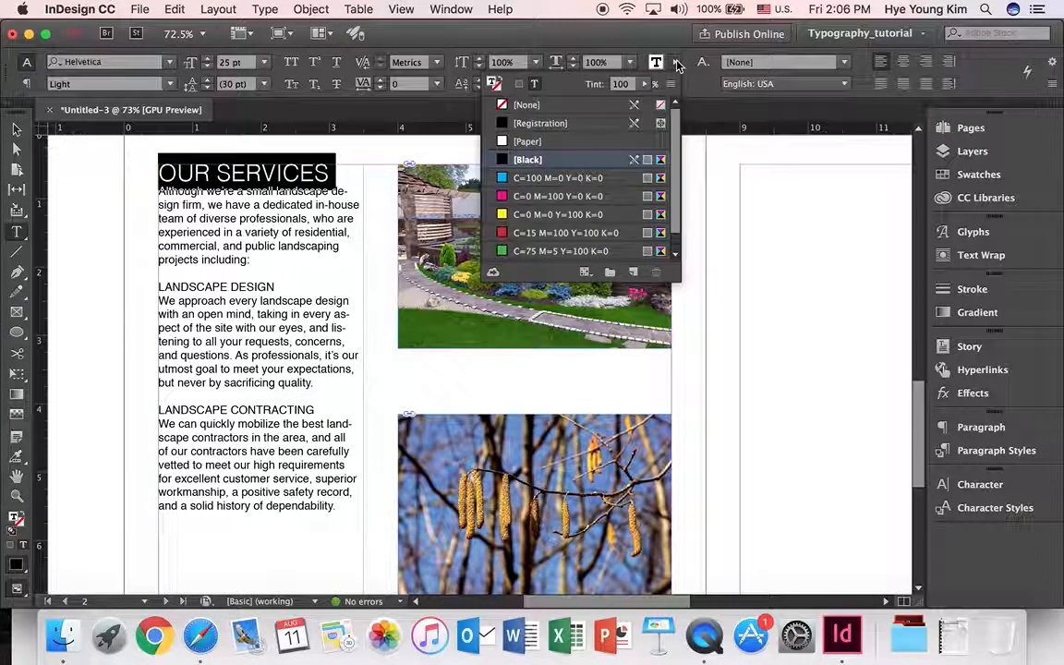
{"action": "left_click", "coordinate": [567, 251]}
Format the LANDSCAPE DESIGN heading as Bold, 15 pt, with the green C=75 M=5 Y=100 K=0 fill.
{"action": "left_click", "coordinate": [217, 282]}
{"action": "left_click_drag", "start_coordinate": [278, 287], "coordinate": [158, 288]}
{"action": "left_click", "coordinate": [109, 84]}
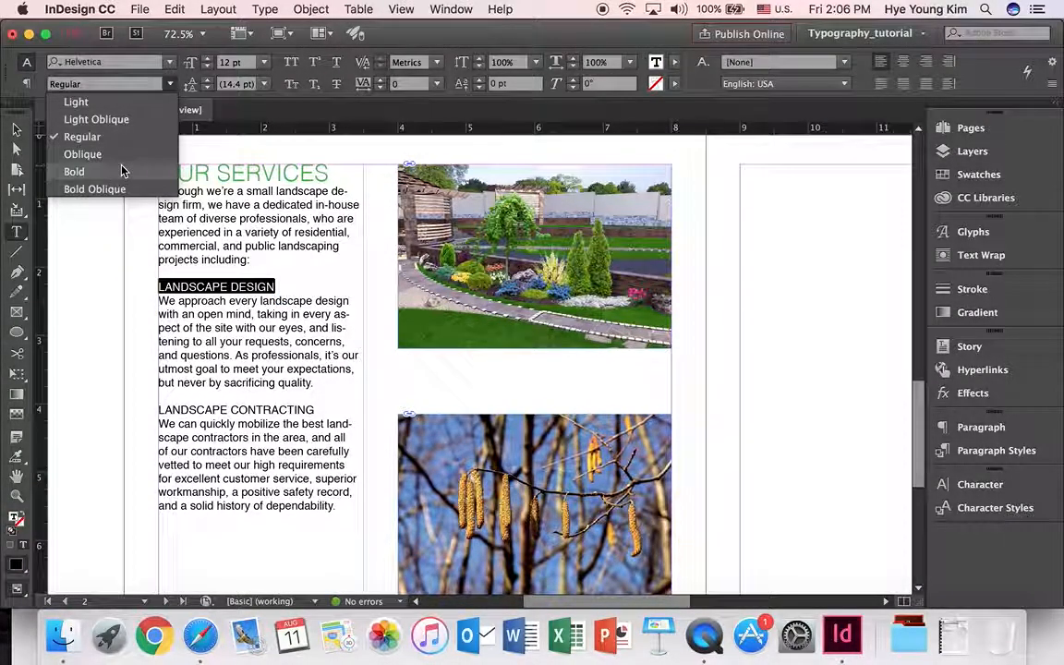
{"action": "left_click", "coordinate": [74, 172]}
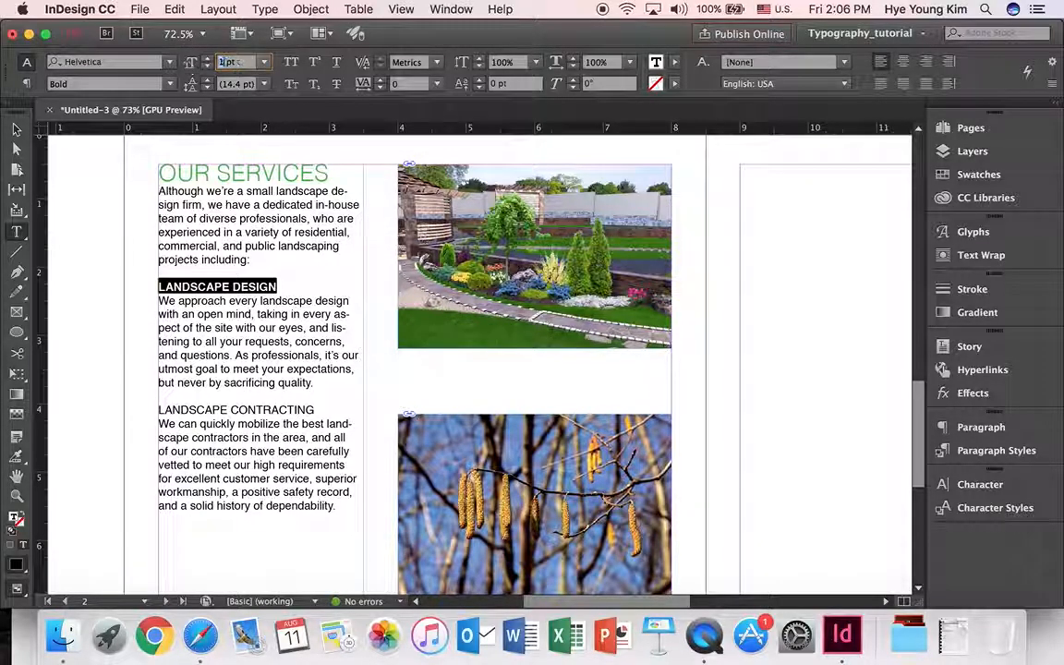
{"action": "type", "text": "15"}
{"action": "key", "text": "Return"}
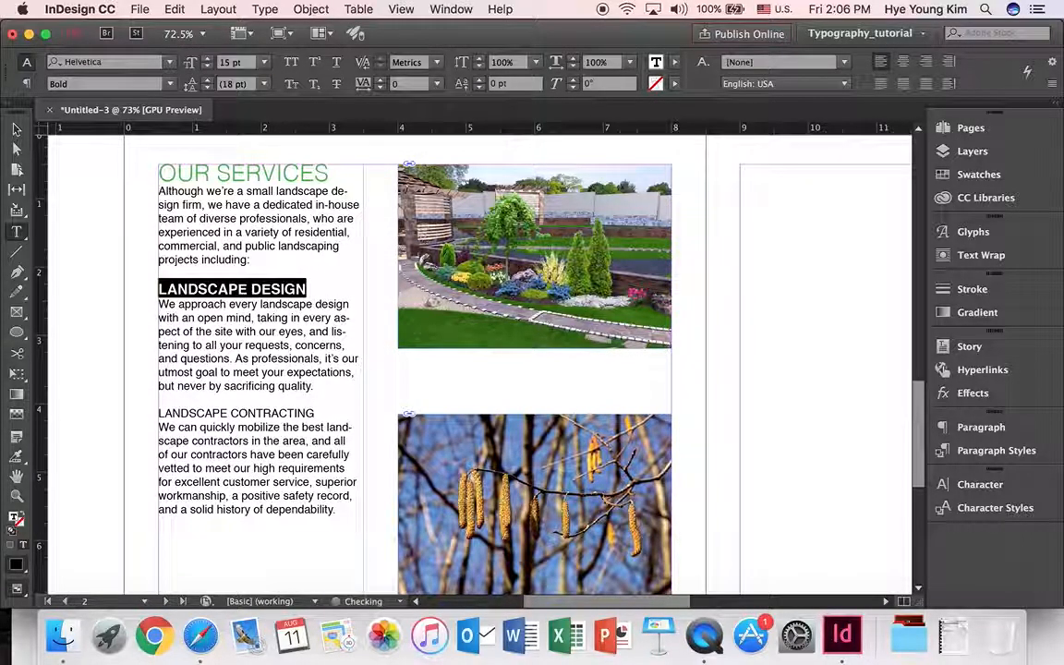
{"action": "left_click", "coordinate": [677, 63]}
{"action": "left_click", "coordinate": [562, 251]}
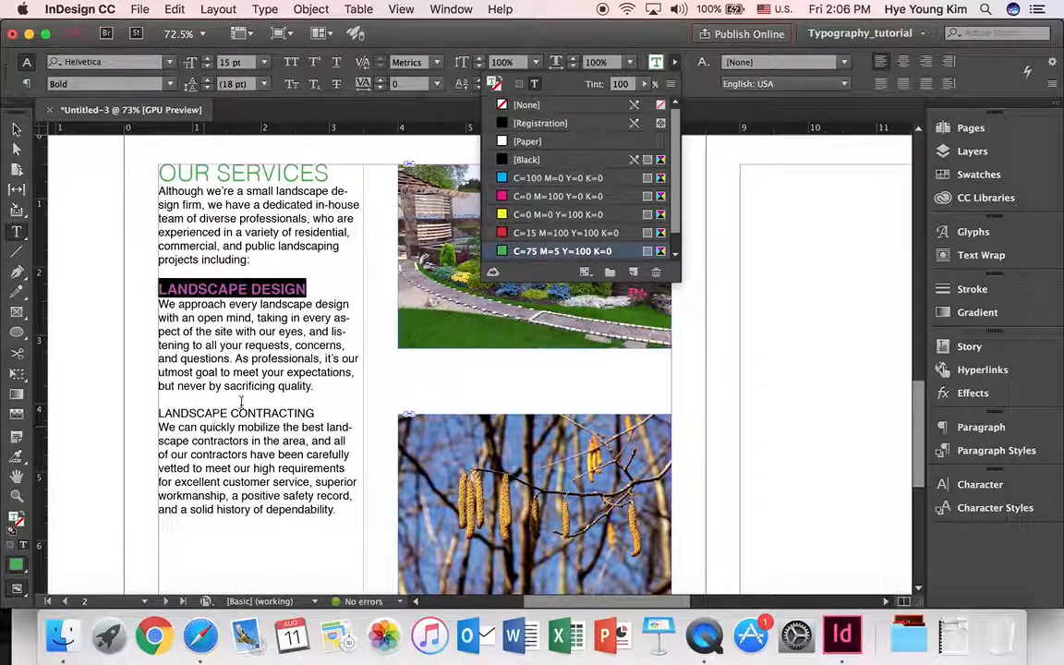
Format the LANDSCAPE CONTRACTING heading as Bold, 15 pt, with the green C=75 M=5 Y=100 K=0 fill.
{"action": "left_click_drag", "start_coordinate": [314, 413], "coordinate": [139, 416]}
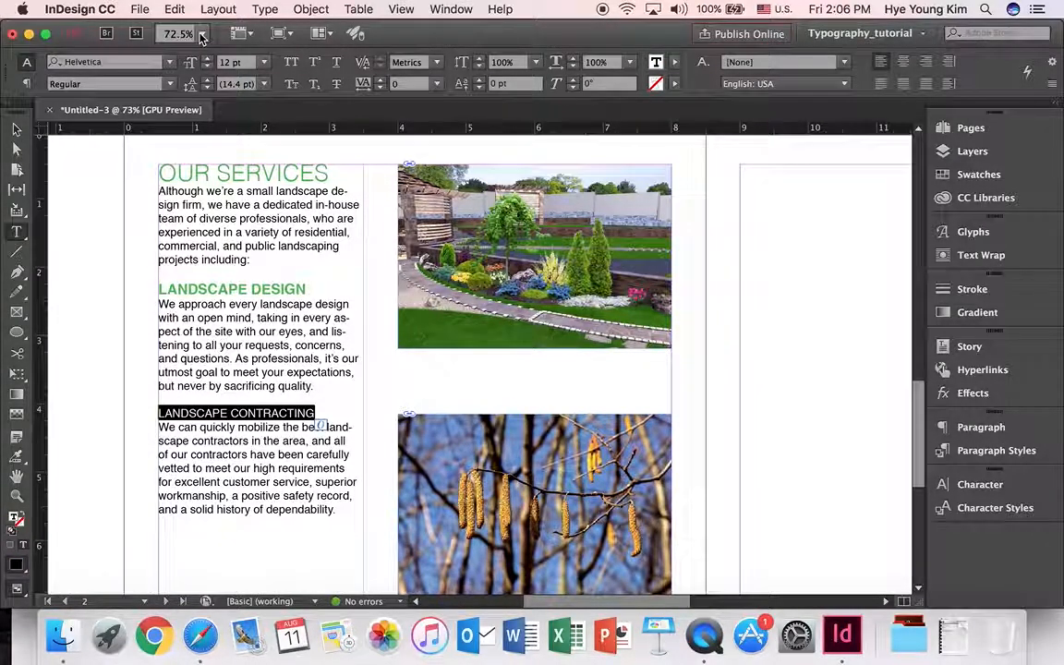
{"action": "left_click", "coordinate": [152, 80]}
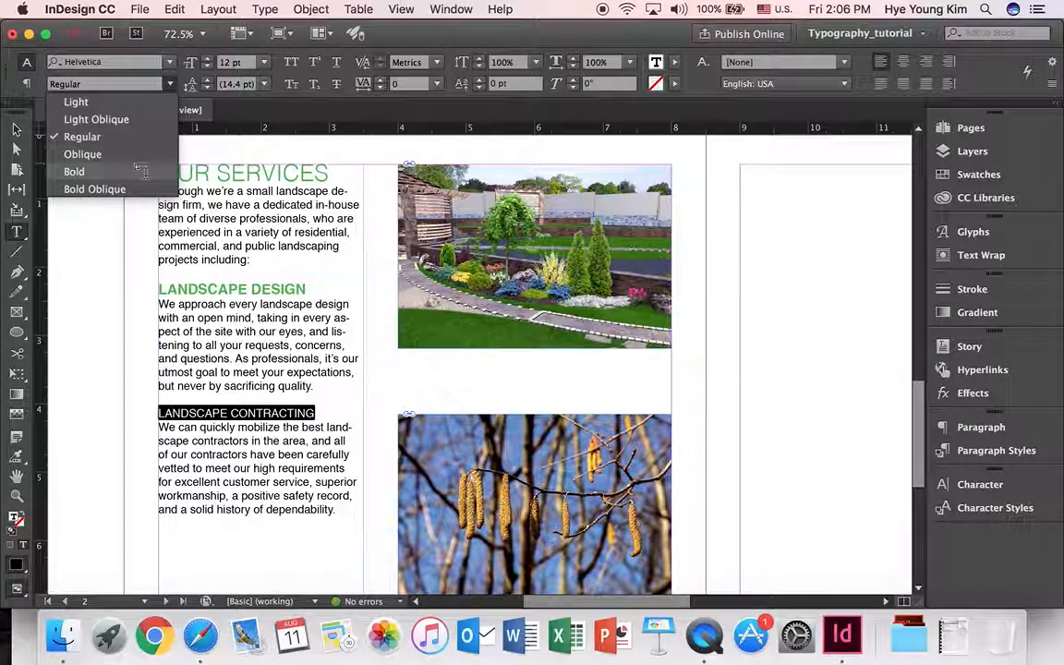
{"action": "left_click", "coordinate": [140, 171]}
{"action": "left_click", "coordinate": [185, 58]}
{"action": "left_click", "coordinate": [185, 57]}
{"action": "left_click", "coordinate": [185, 57]}
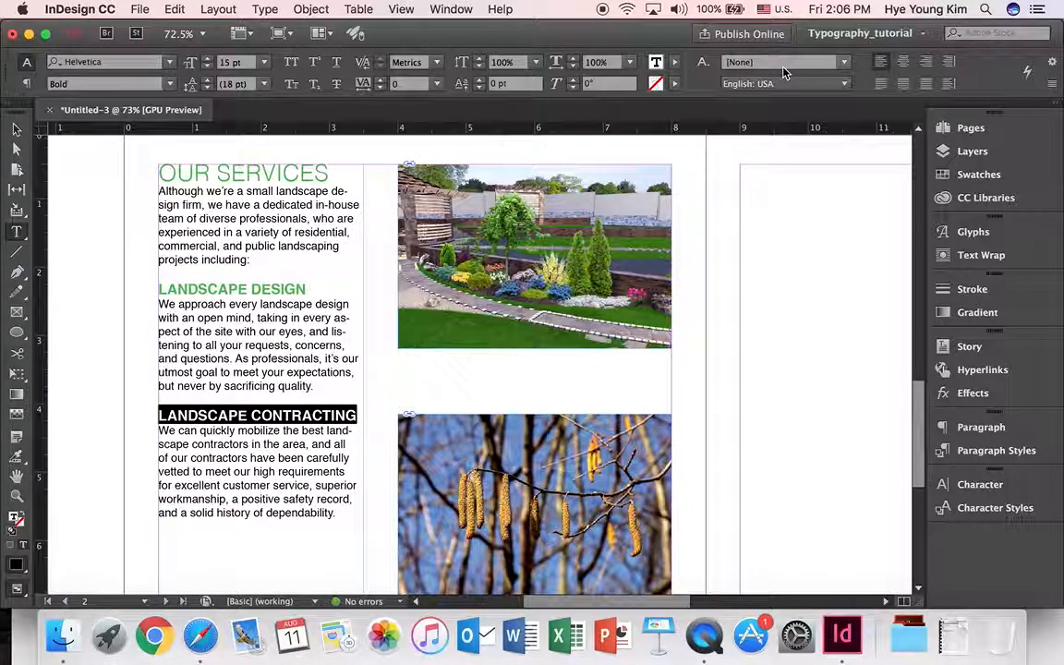
{"action": "left_click", "coordinate": [674, 62]}
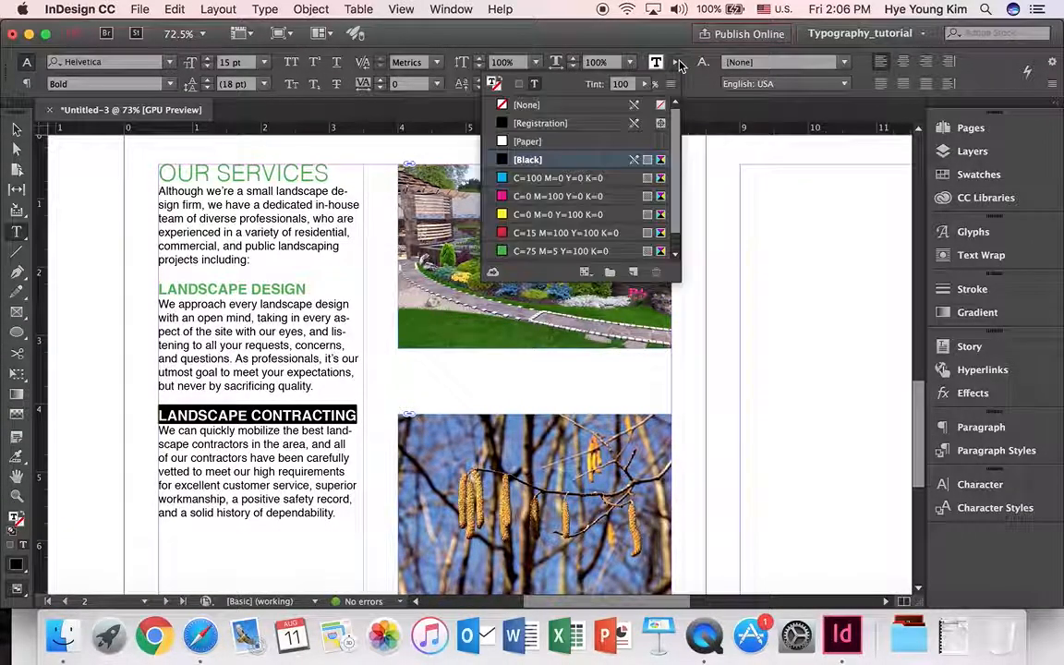
{"action": "left_click", "coordinate": [591, 251]}
Set the leading of all the text in page 2's text frame to 18 pt.
{"action": "left_click", "coordinate": [352, 527]}
{"action": "left_click_drag", "start_coordinate": [352, 528], "coordinate": [95, 161]}
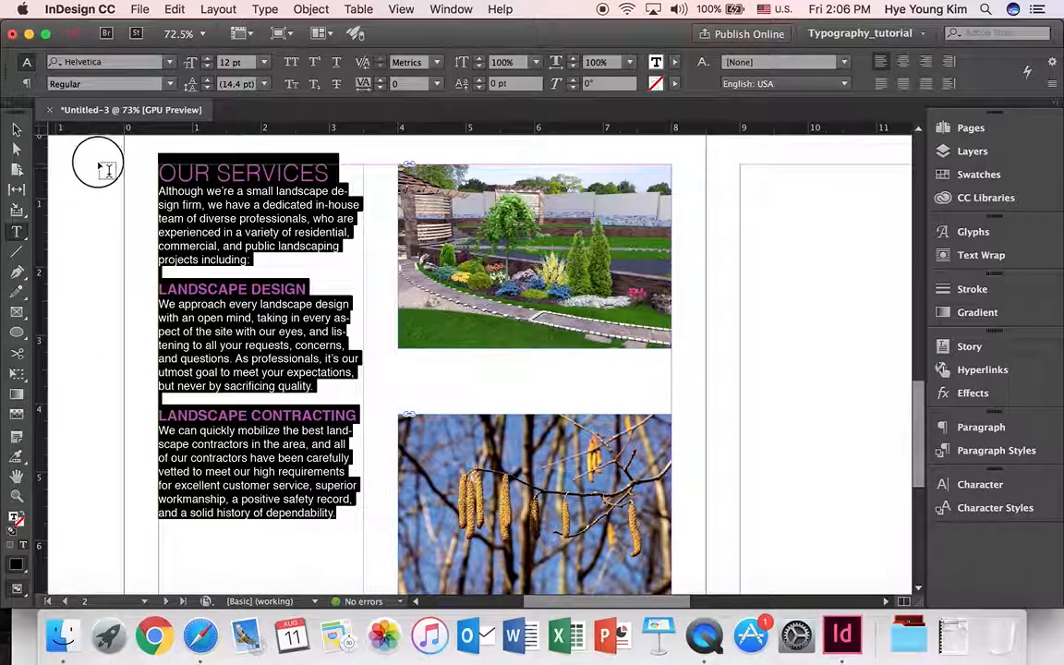
{"action": "left_click", "coordinate": [264, 84]}
{"action": "left_click", "coordinate": [249, 244]}
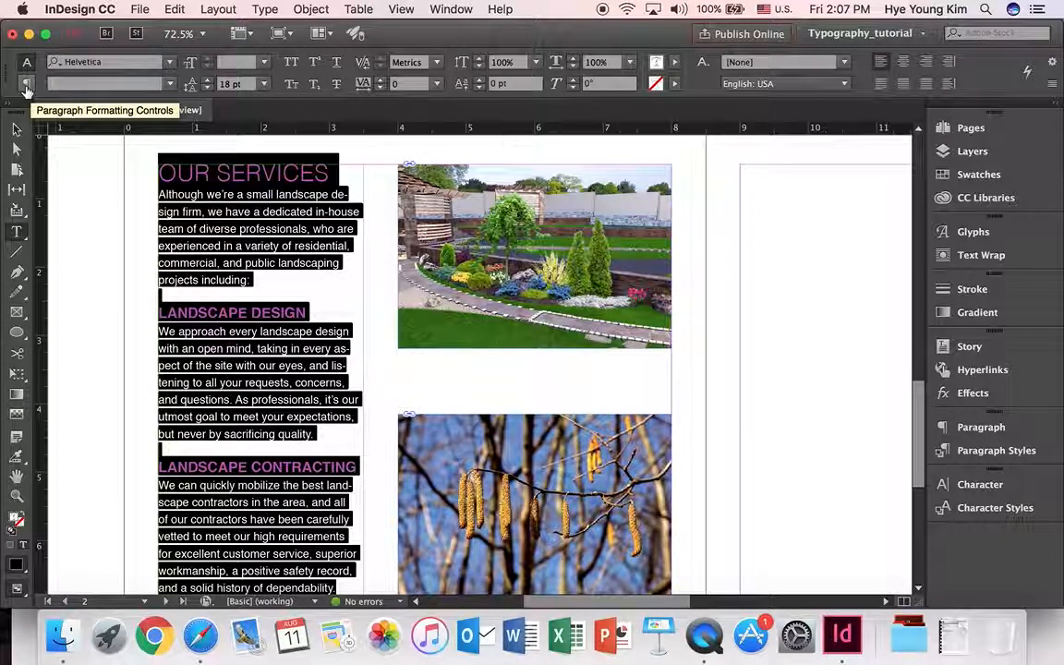
Turn off hyphenation for all the text in page 2's text frame and show the whole spread.
{"action": "left_click", "coordinate": [26, 84]}
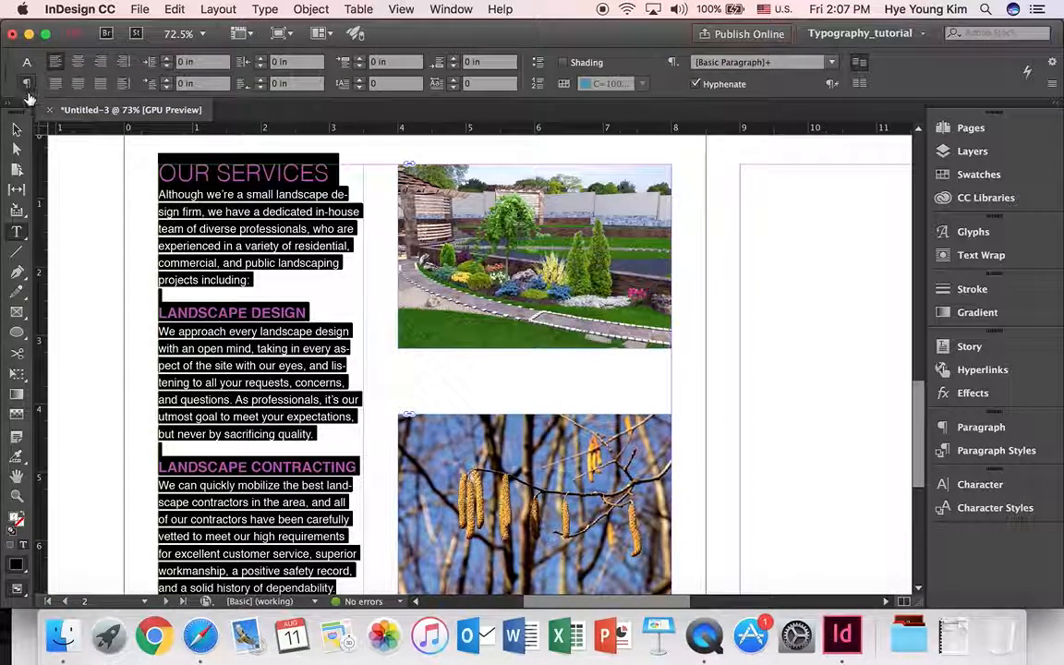
{"action": "left_click", "coordinate": [696, 84]}
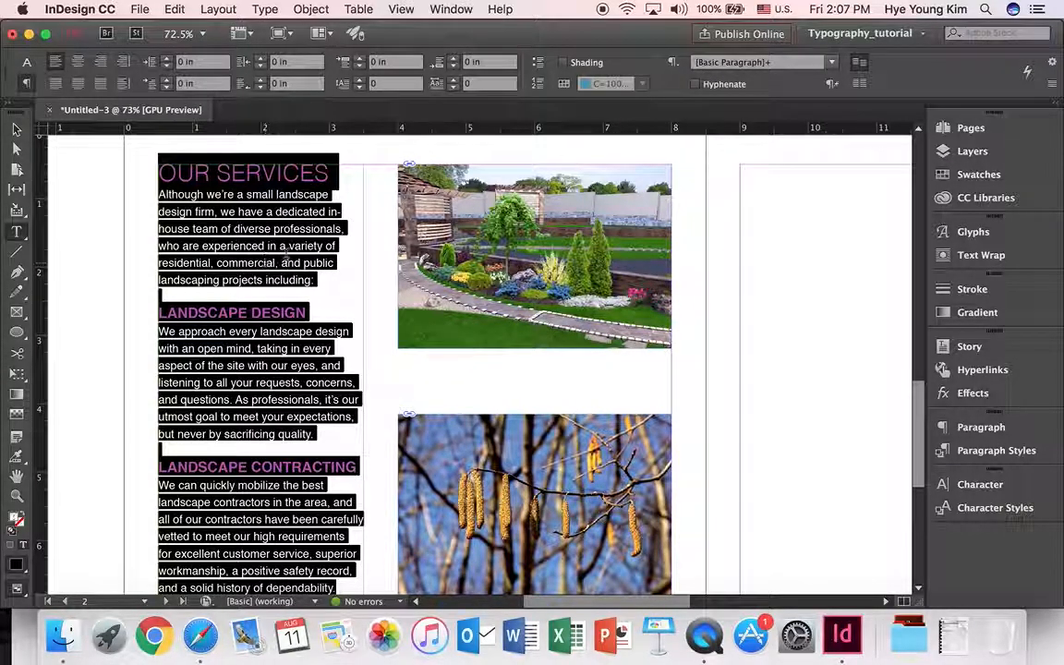
{"action": "left_click", "coordinate": [303, 262]}
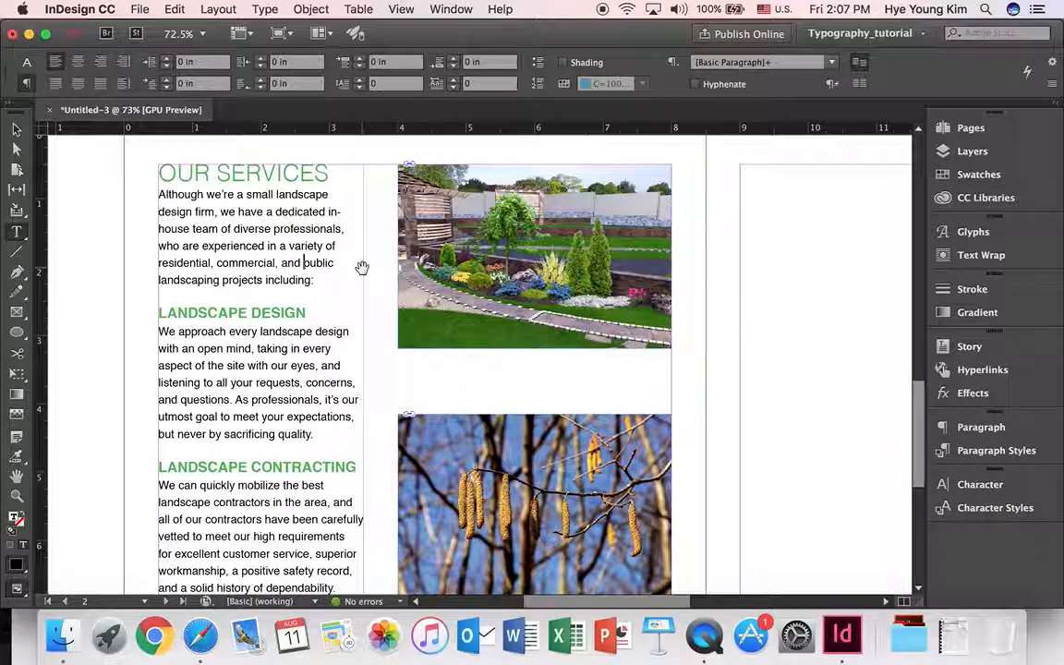
{"action": "key", "text": "super+alt+0"}
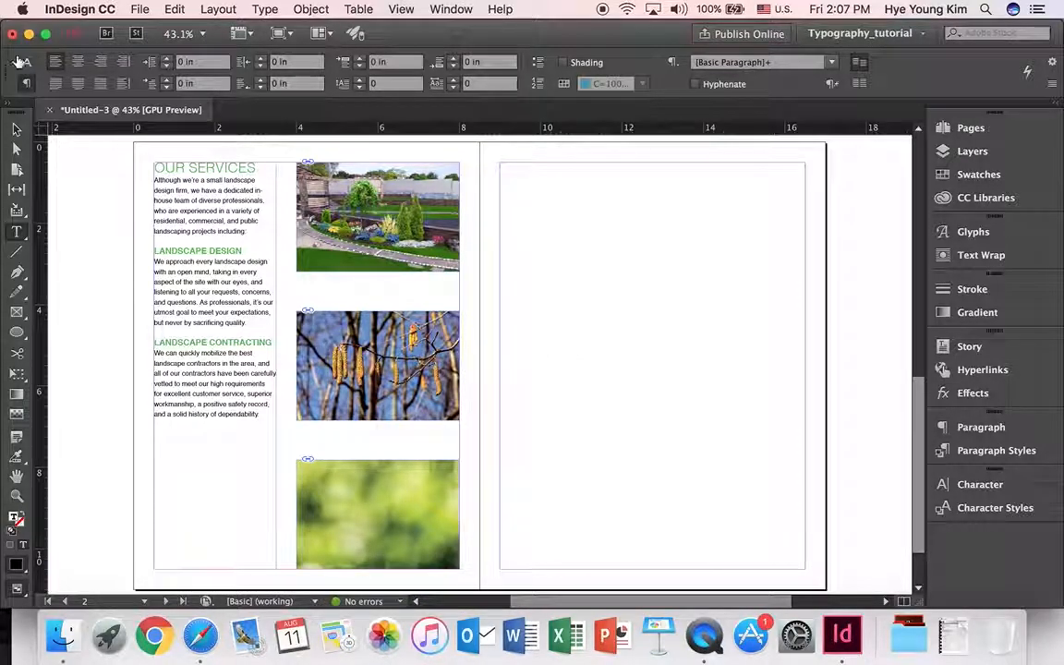
Draw a text frame about 7.5 in wide and 3.66 in high between the margins in the lower part of page 3.
{"action": "left_click", "coordinate": [16, 130]}
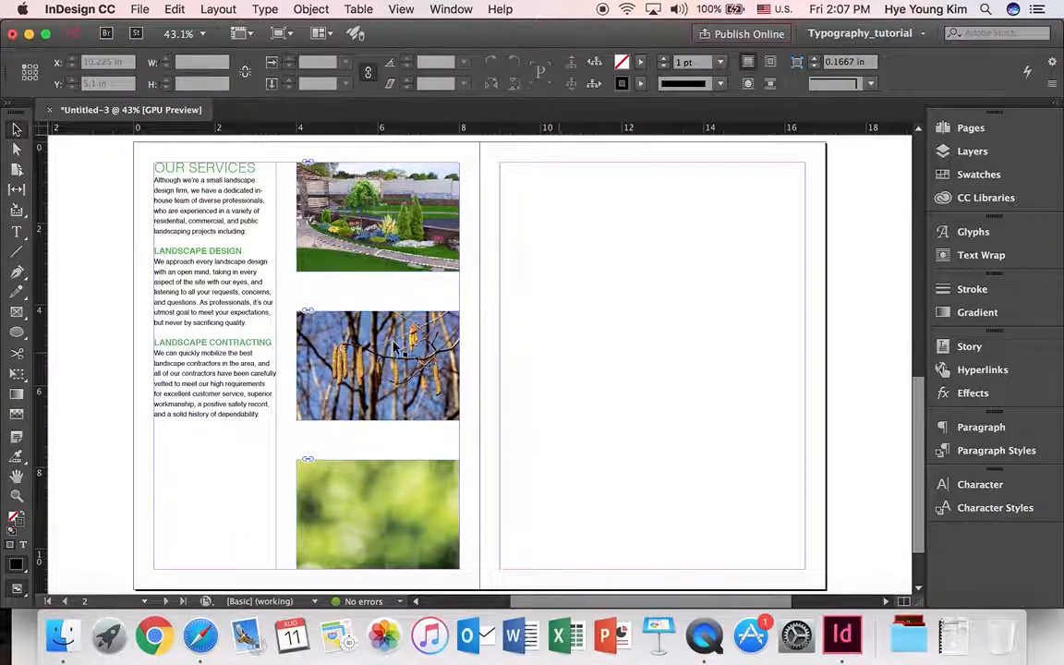
{"action": "left_click", "coordinate": [17, 231]}
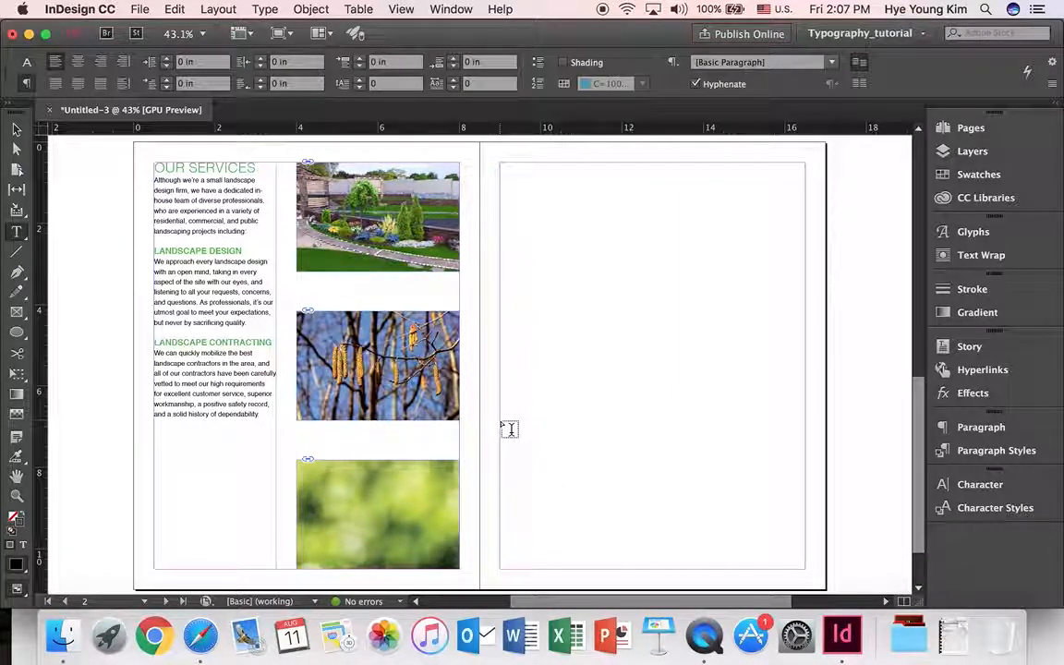
{"action": "left_click_drag", "start_coordinate": [503, 422], "coordinate": [804, 569]}
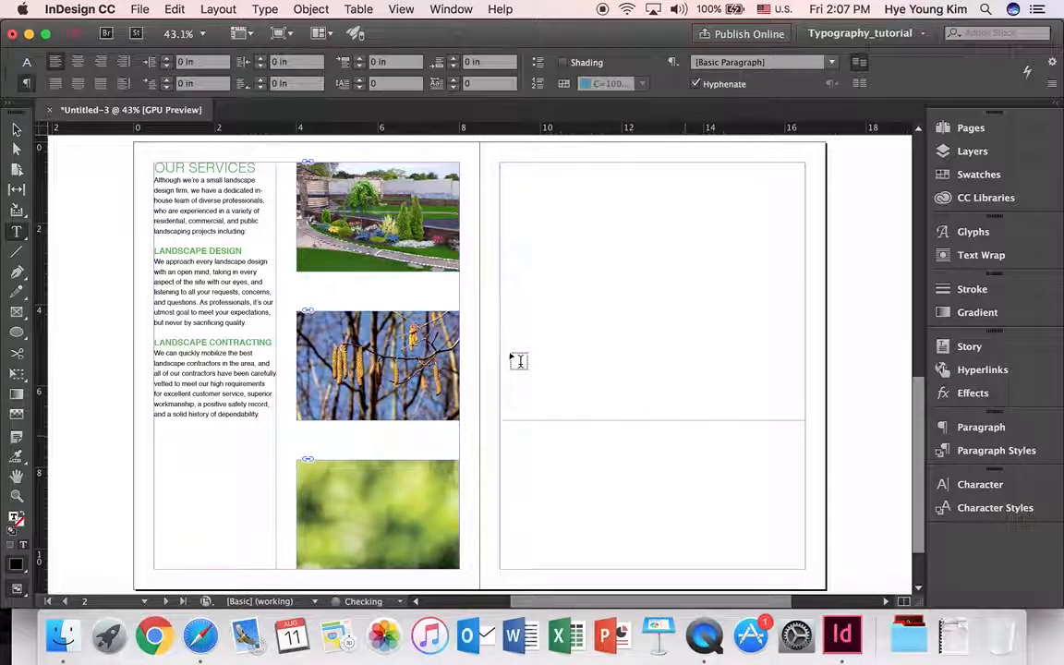
Create an ellipse frame 3.5 in wide and 3.5 in high on page 3 above the text frame.
{"action": "left_click", "coordinate": [16, 315]}
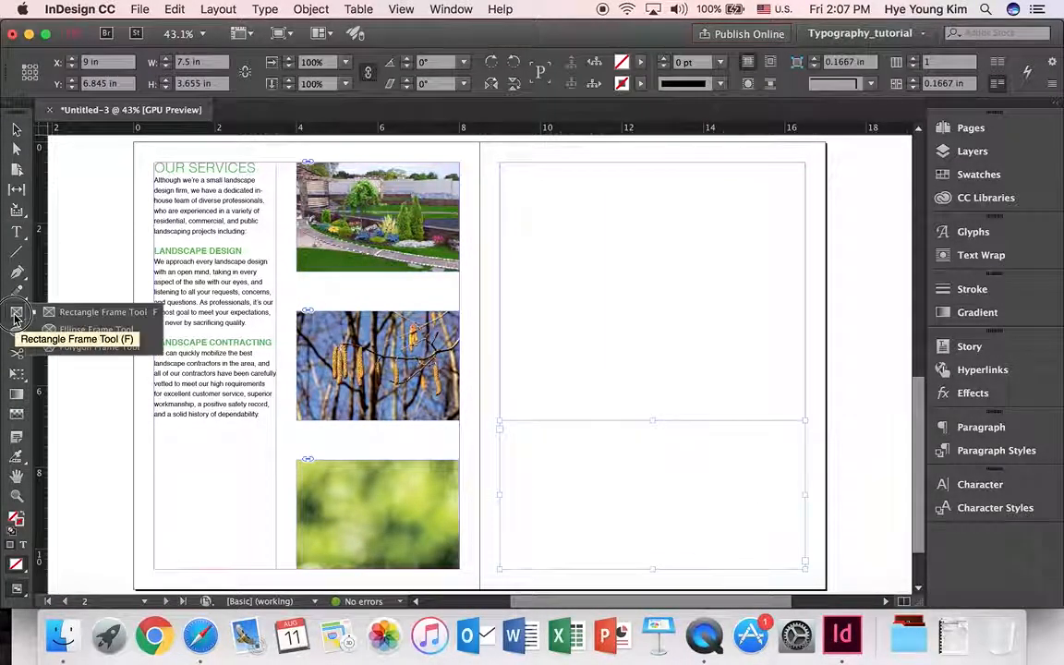
{"action": "left_click", "coordinate": [15, 130]}
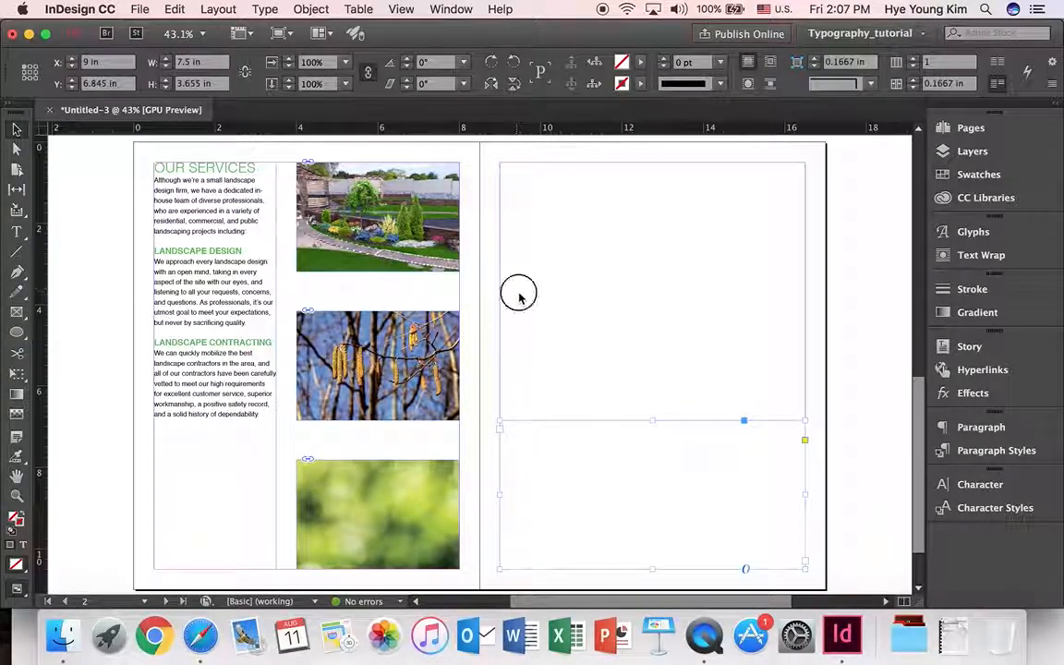
{"action": "left_click", "coordinate": [517, 298]}
{"action": "left_click_drag", "start_coordinate": [17, 317], "coordinate": [86, 335]}
{"action": "left_click", "coordinate": [606, 285]}
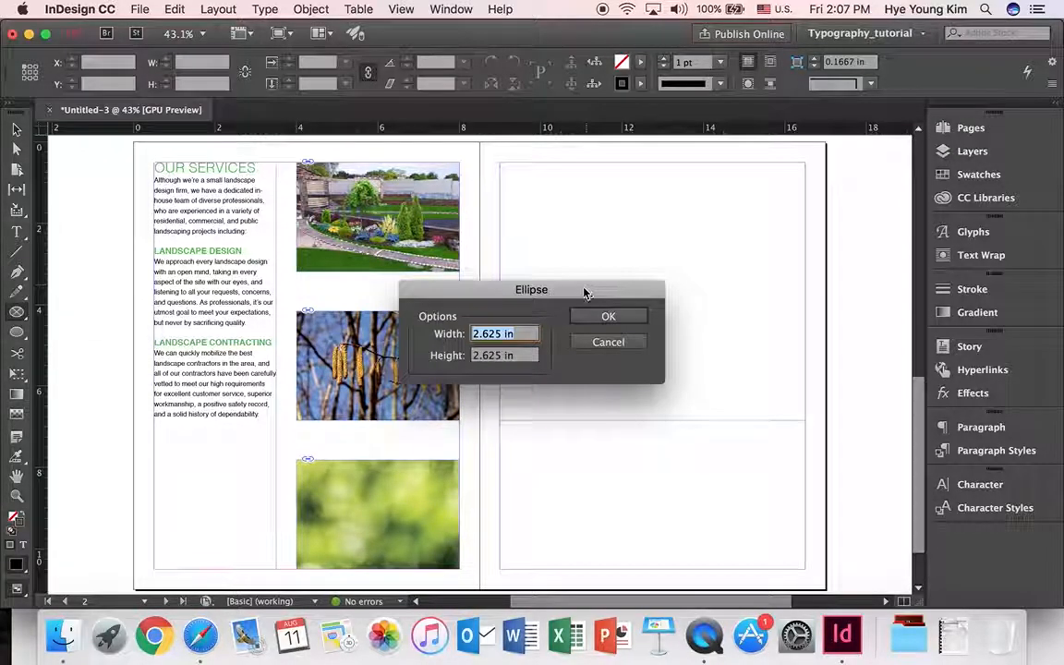
{"action": "type", "text": "3.5"}
{"action": "key", "text": "Tab"}
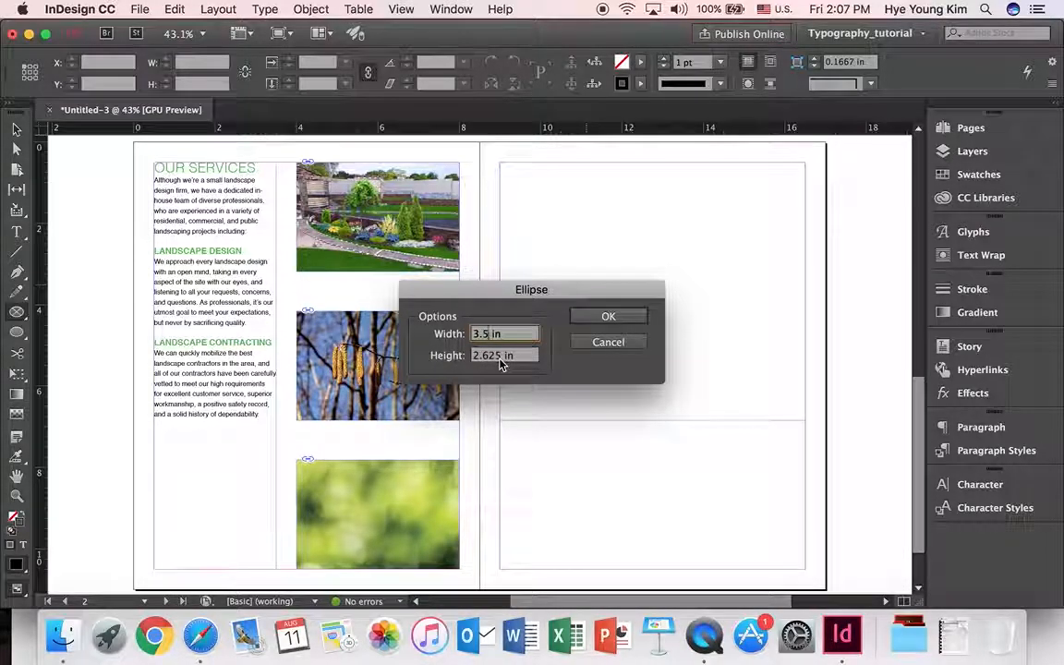
{"action": "type", "text": "3.5"}
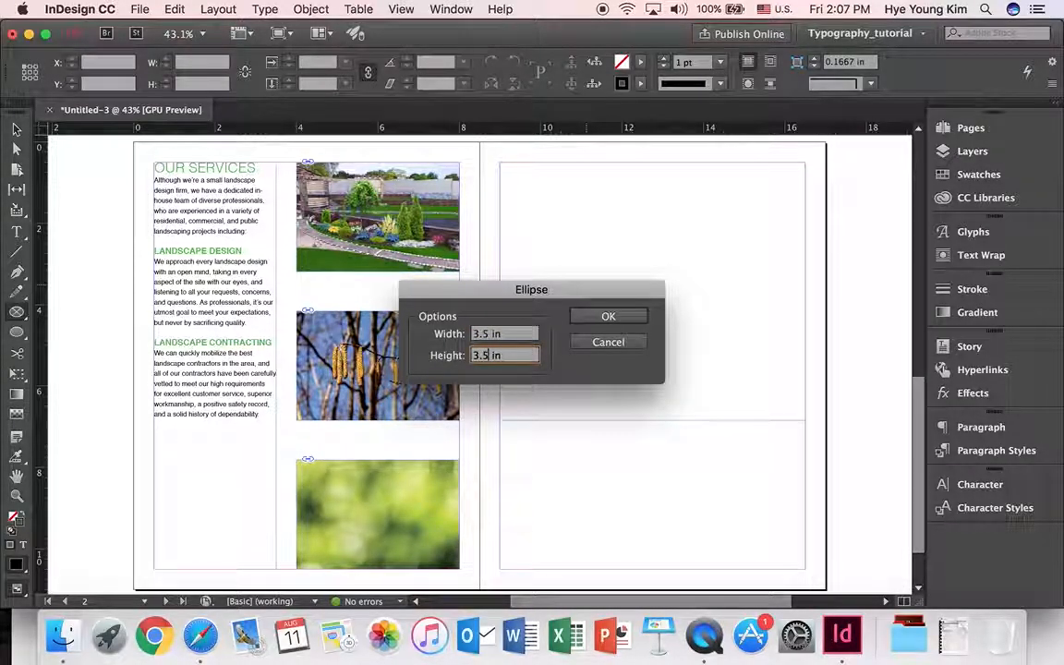
{"action": "left_click", "coordinate": [638, 316]}
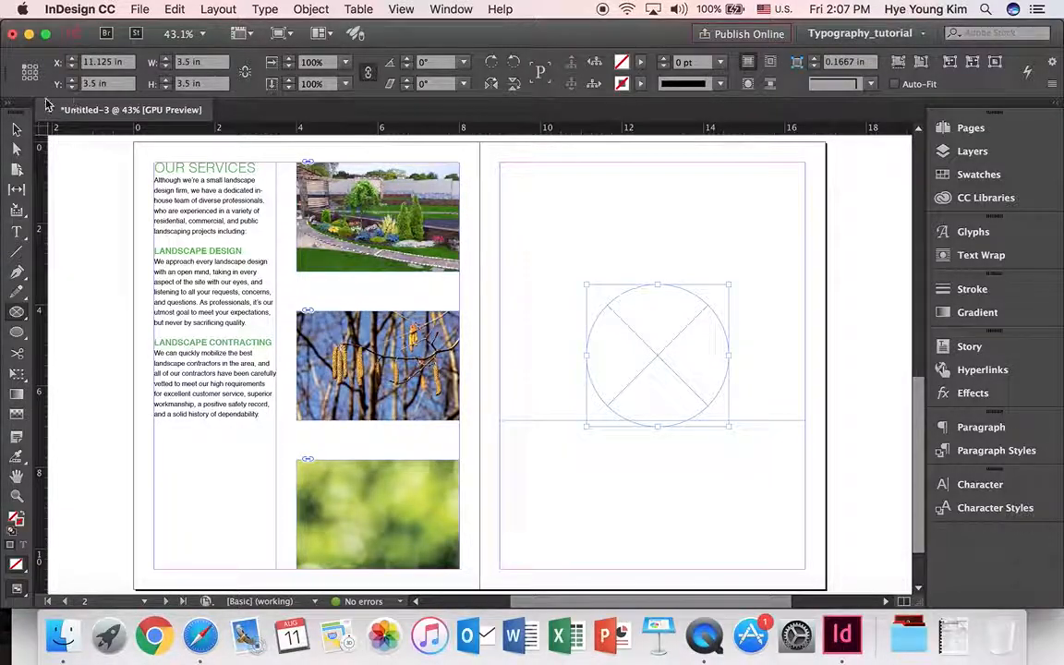
Move the circular frame to the left margin at X 9 in, Y 2 in, and duplicate it level with the original against the right margin.
{"action": "left_click", "coordinate": [15, 131]}
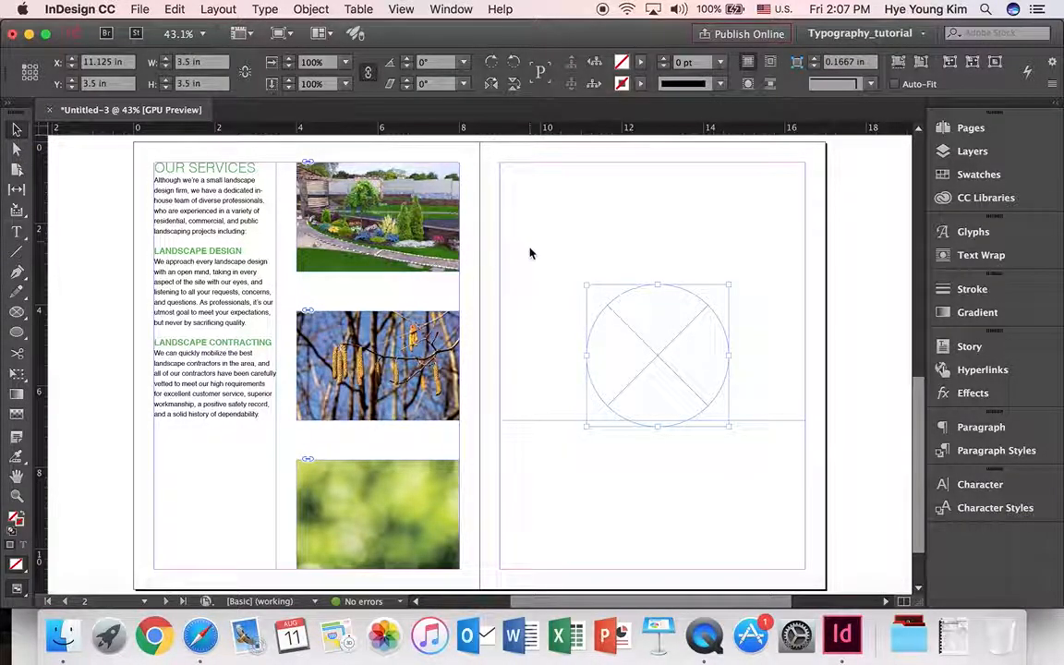
{"action": "left_click_drag", "start_coordinate": [658, 331], "coordinate": [573, 269]}
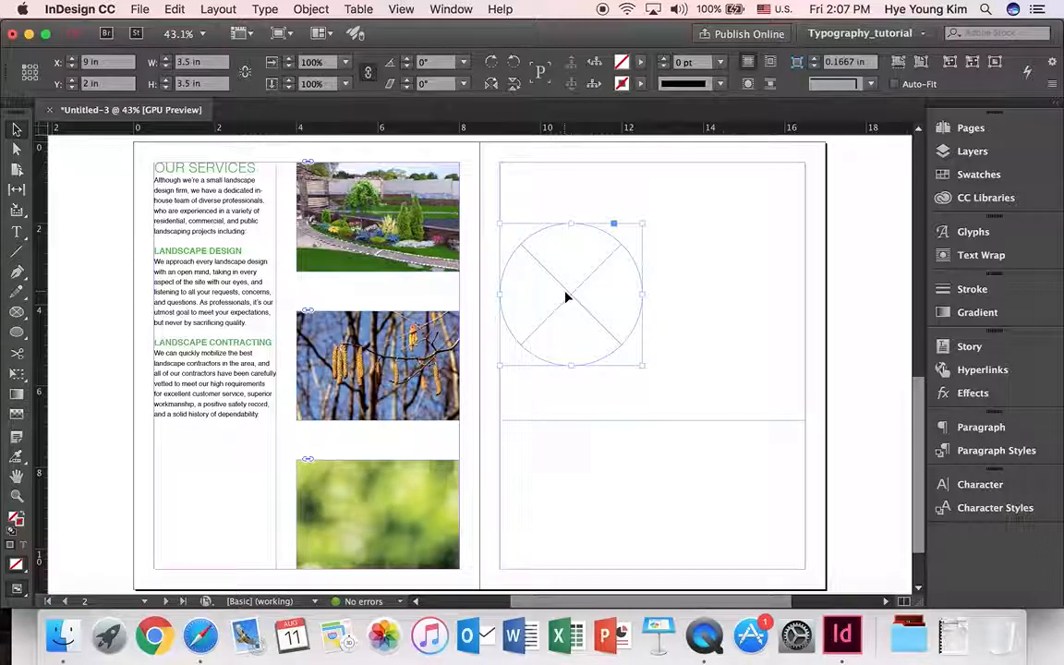
{"action": "left_click_drag", "start_coordinate": [567, 298], "coordinate": [732, 299]}
{"action": "left_click", "coordinate": [589, 294]}
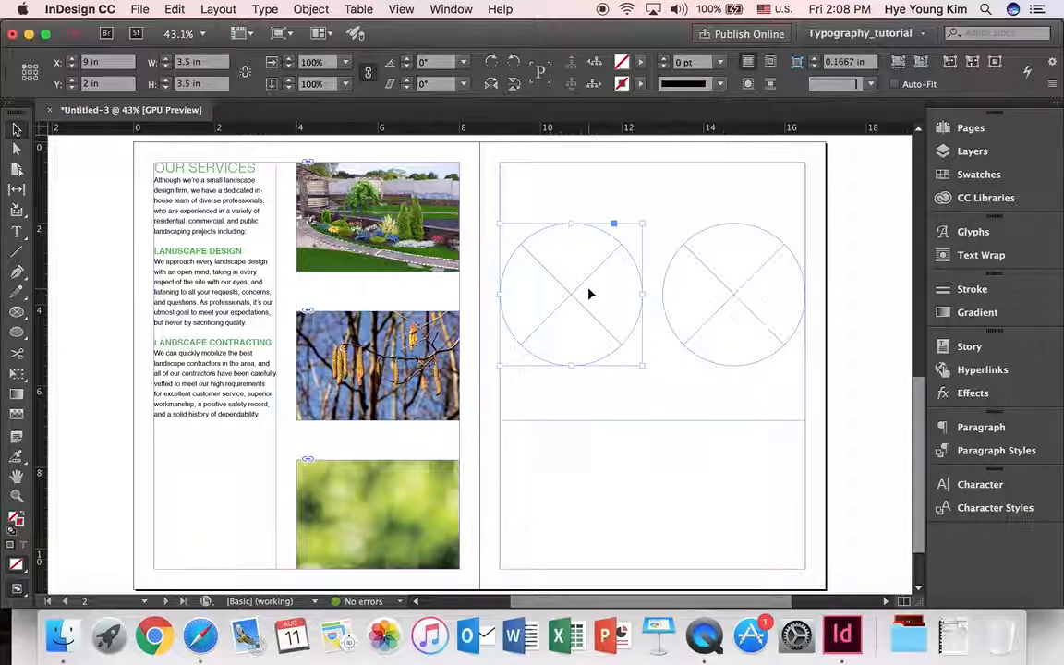
Duplicate the left circular frame into the space below the two circles and delete that copy.
{"action": "left_click_drag", "start_coordinate": [589, 293], "coordinate": [669, 454]}
{"action": "key", "text": "Delete"}
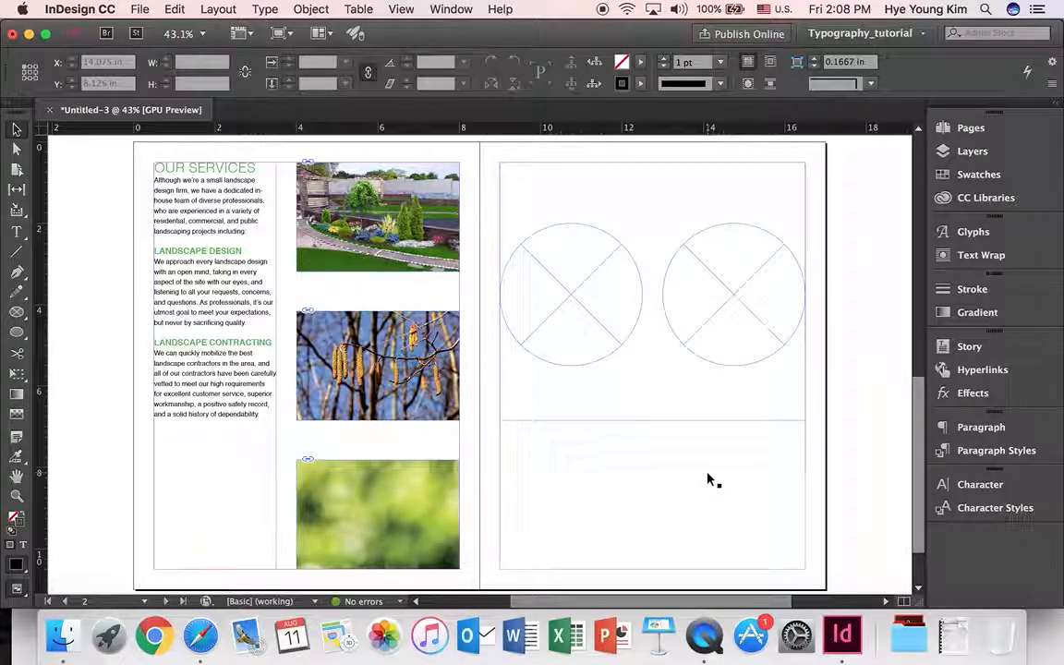
Place IMG 04.jpg in the left circular frame on page 3 and fill the frame proportionally.
{"action": "left_click", "coordinate": [567, 273]}
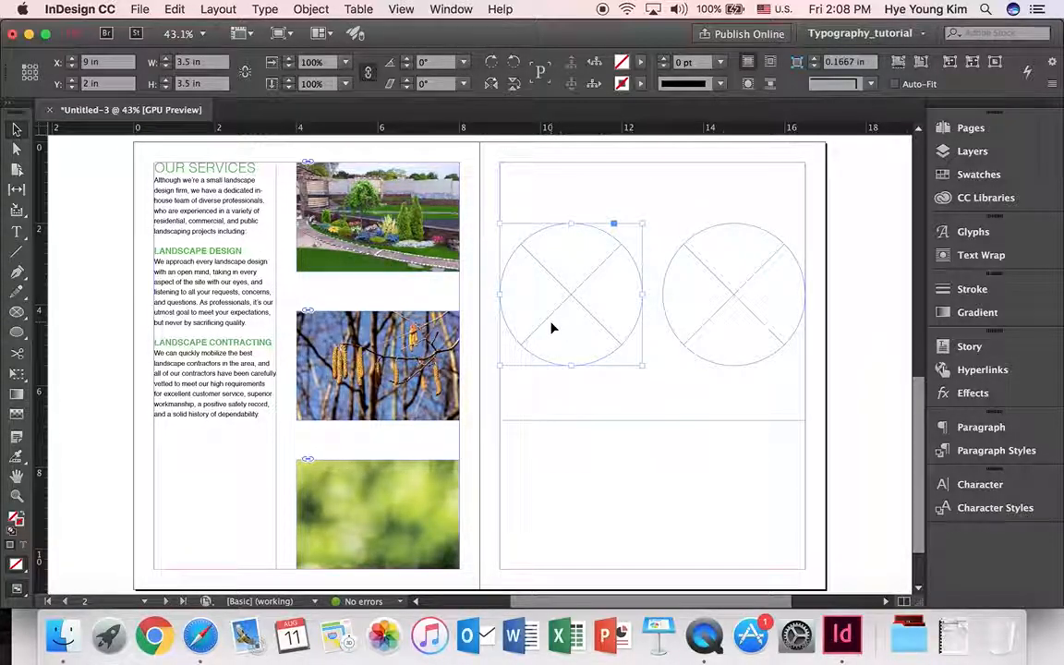
{"action": "left_click", "coordinate": [141, 10]}
{"action": "left_click", "coordinate": [175, 223]}
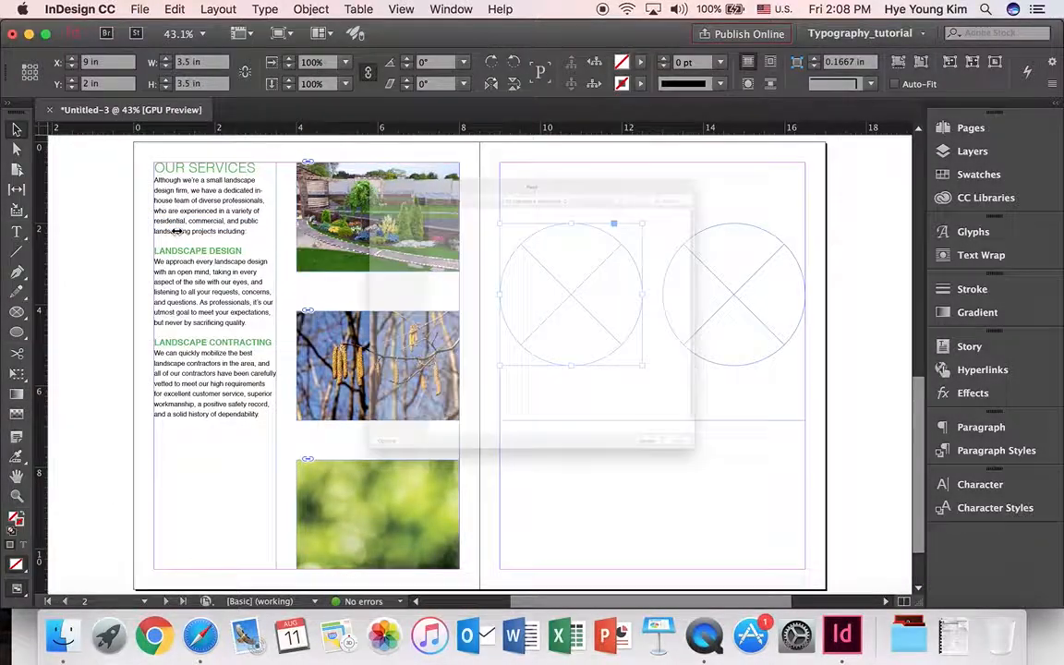
{"action": "left_click", "coordinate": [633, 118]}
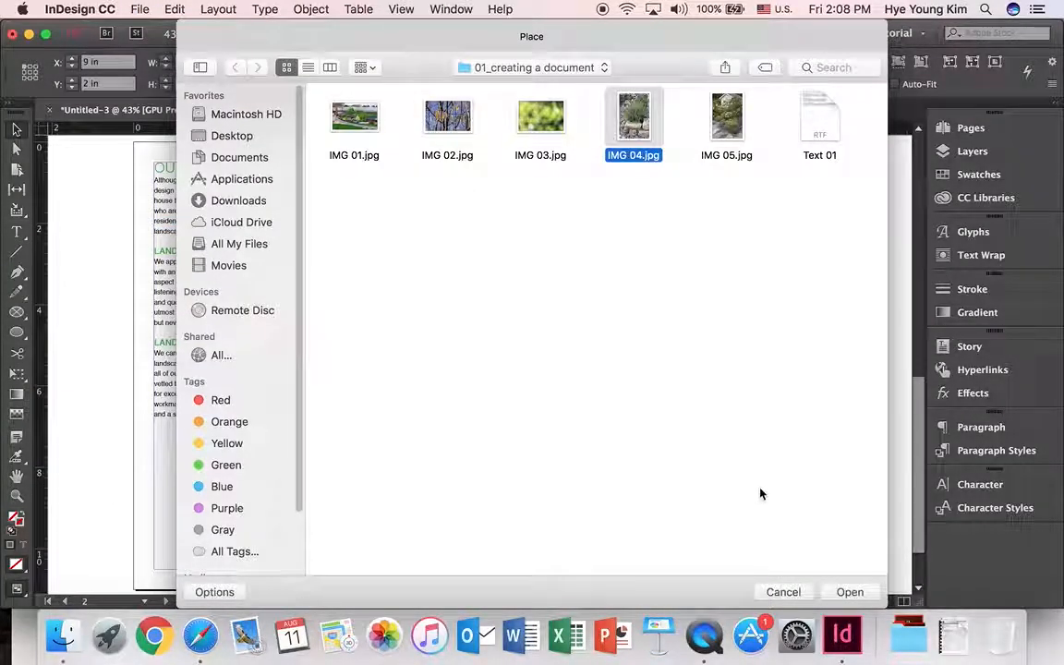
{"action": "left_click", "coordinate": [848, 591]}
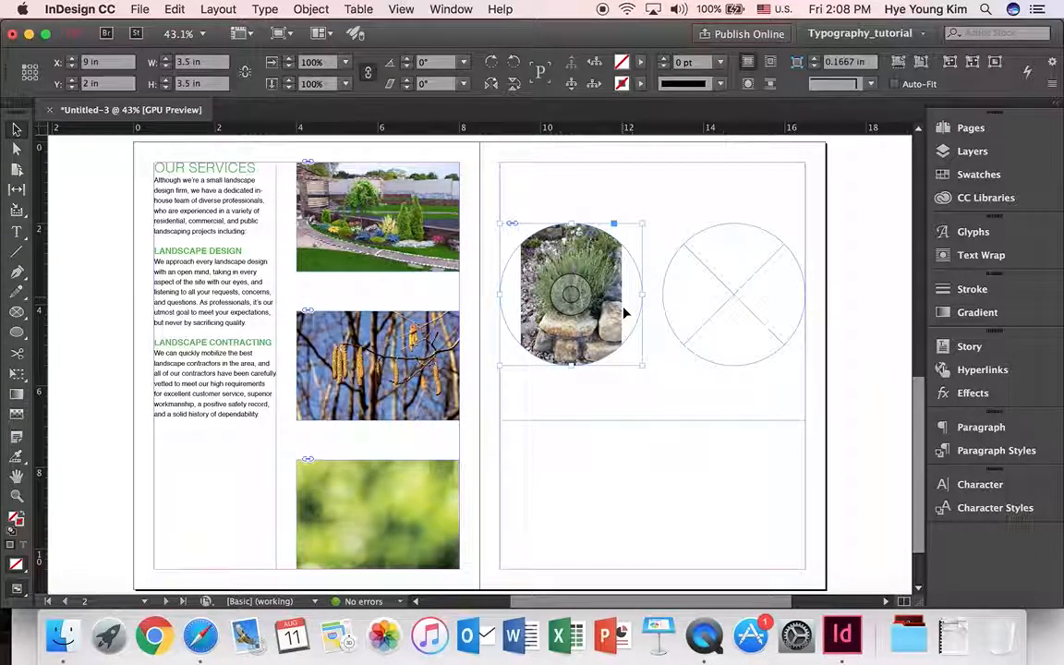
{"action": "left_click", "coordinate": [899, 71]}
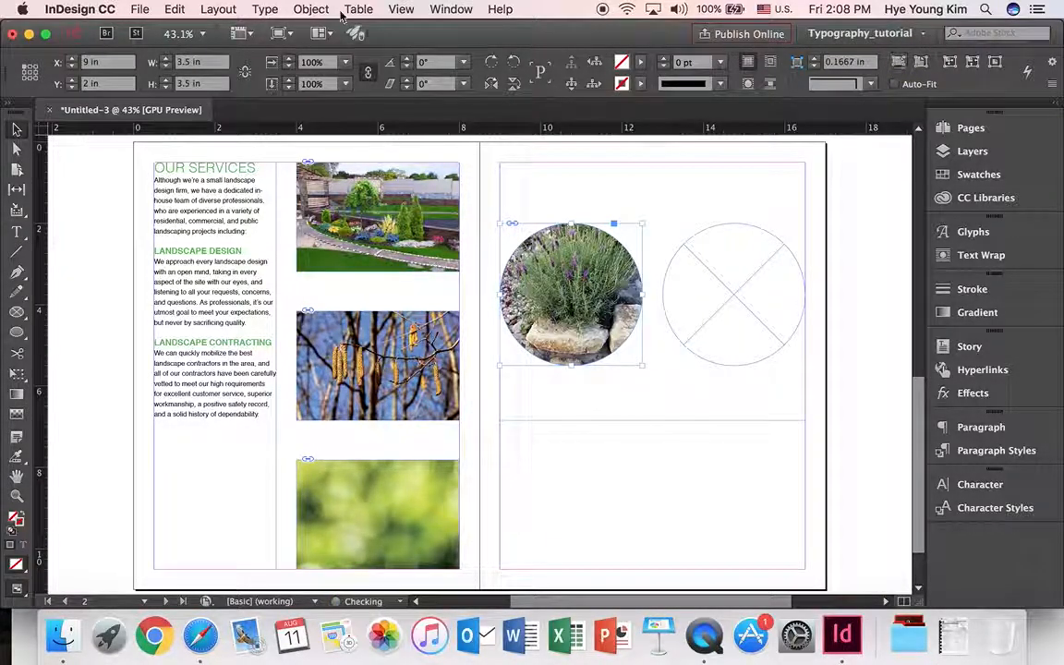
{"action": "left_click", "coordinate": [311, 10]}
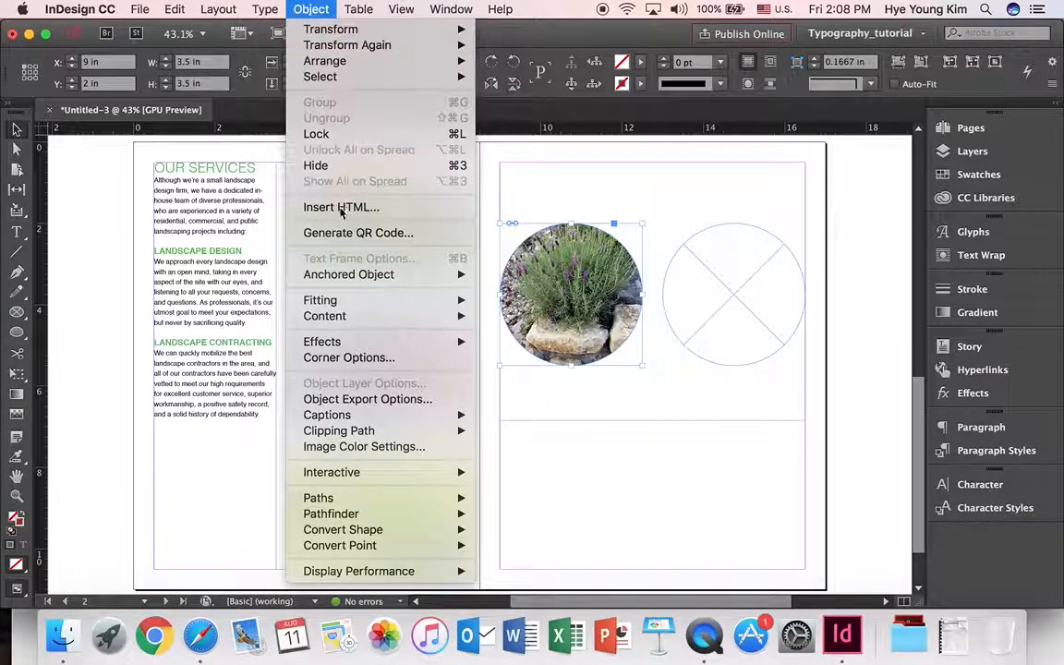
{"action": "mouse_move", "coordinate": [428, 301]}
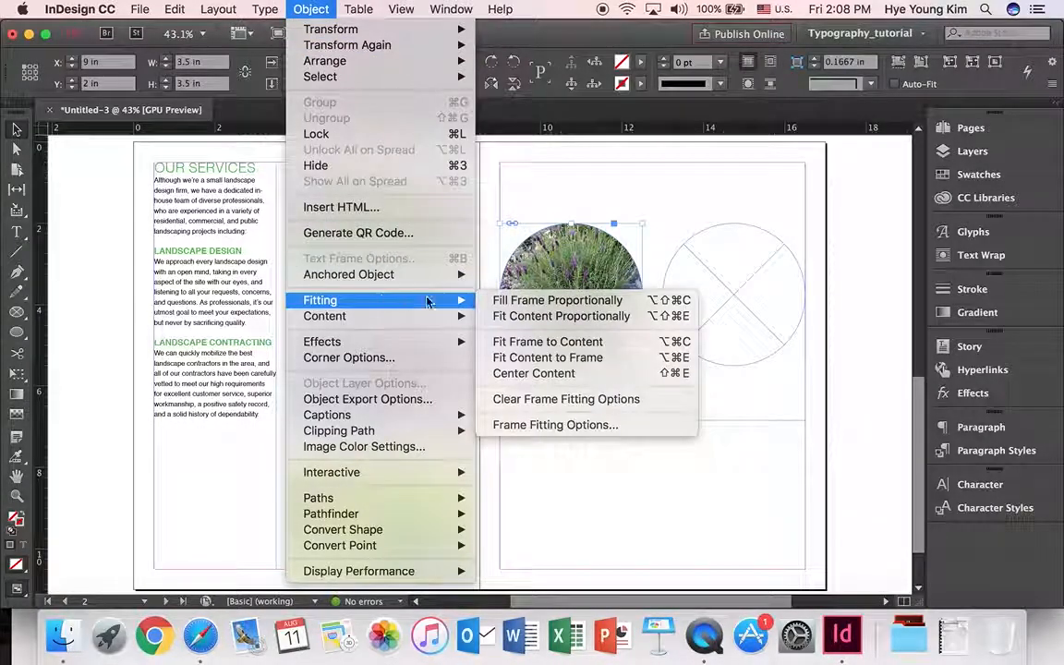
{"action": "left_click", "coordinate": [523, 304]}
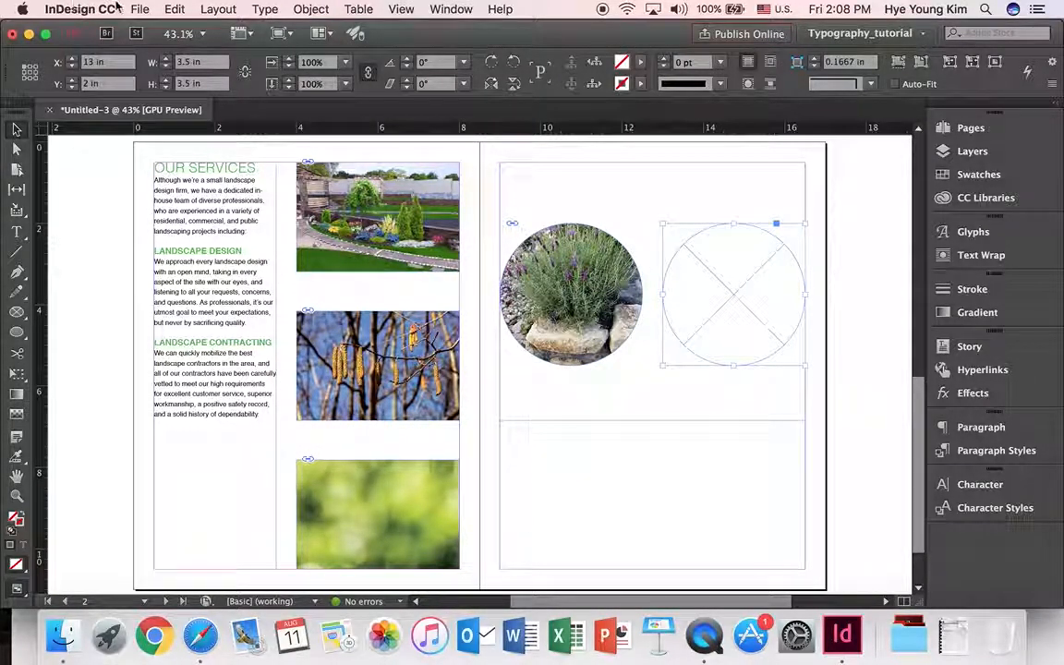
Place IMG 05.jpg in the right circular frame on page 3 and fill the frame proportionally.
{"action": "left_click", "coordinate": [139, 8]}
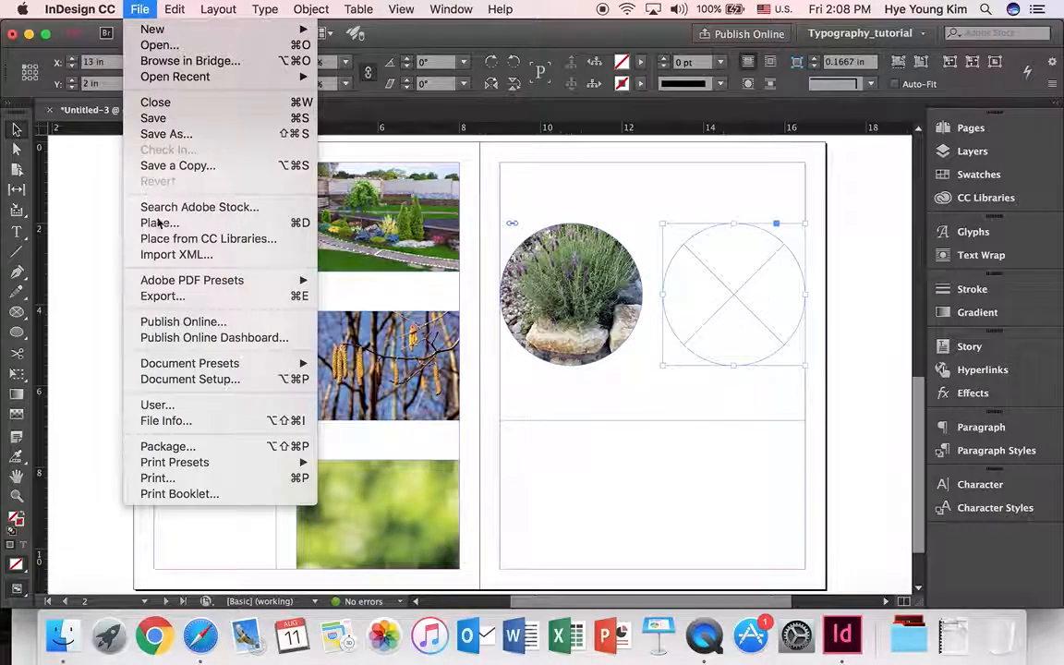
{"action": "left_click", "coordinate": [162, 221]}
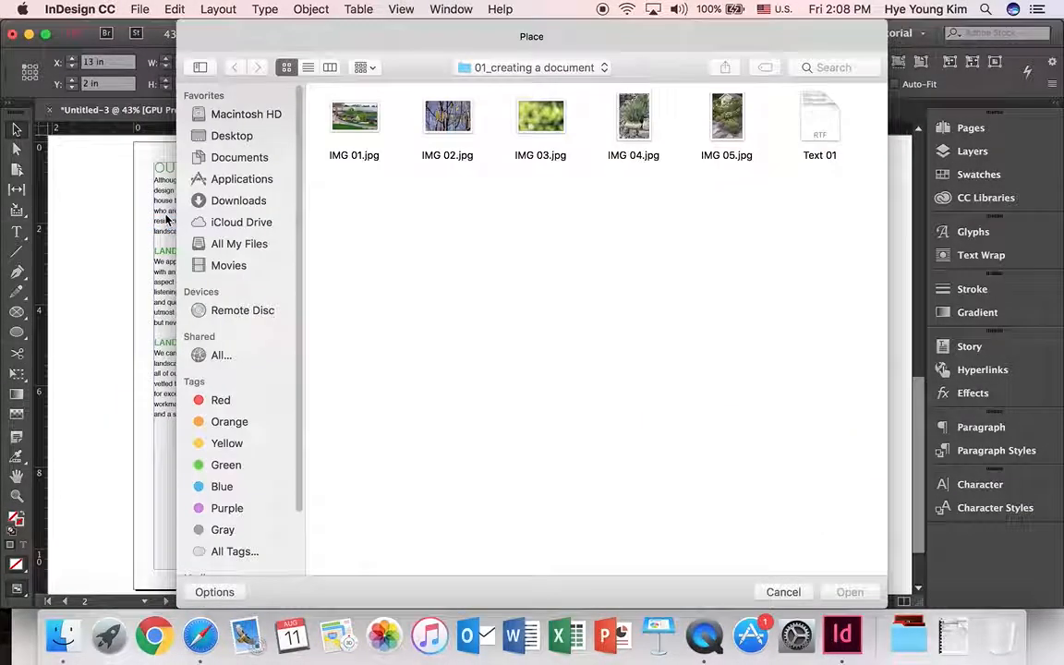
{"action": "left_click", "coordinate": [725, 120]}
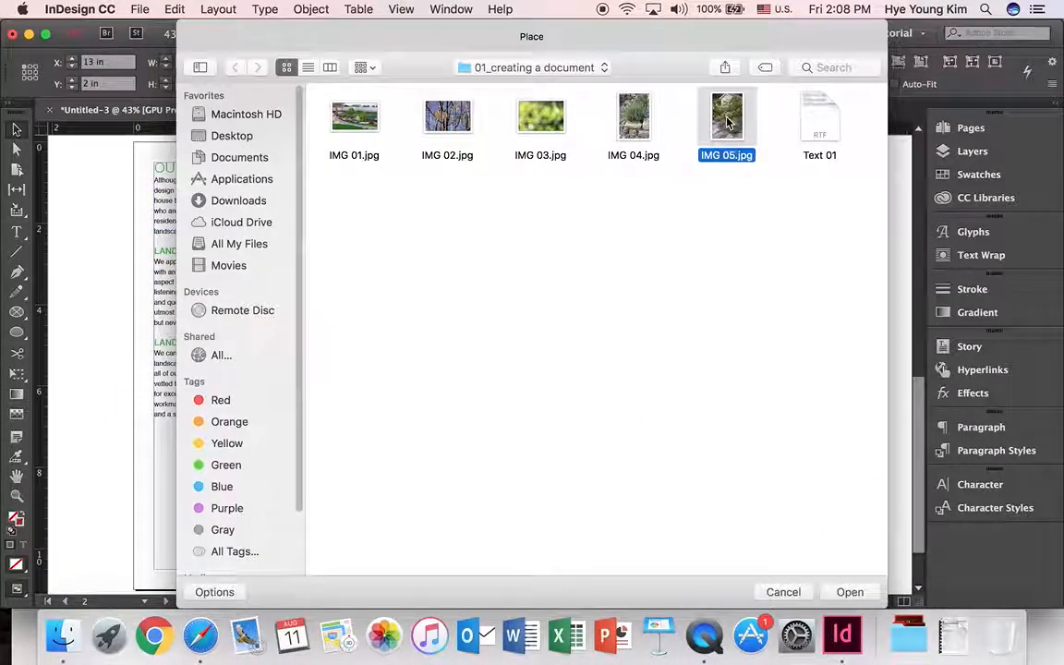
{"action": "left_click", "coordinate": [848, 591]}
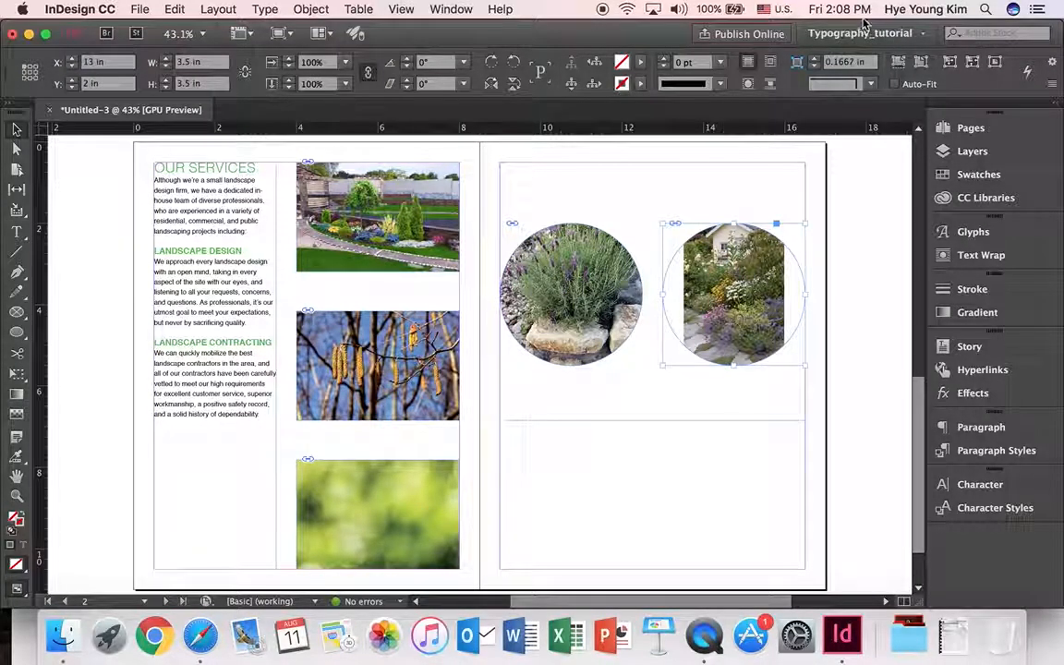
{"action": "left_click", "coordinate": [899, 63]}
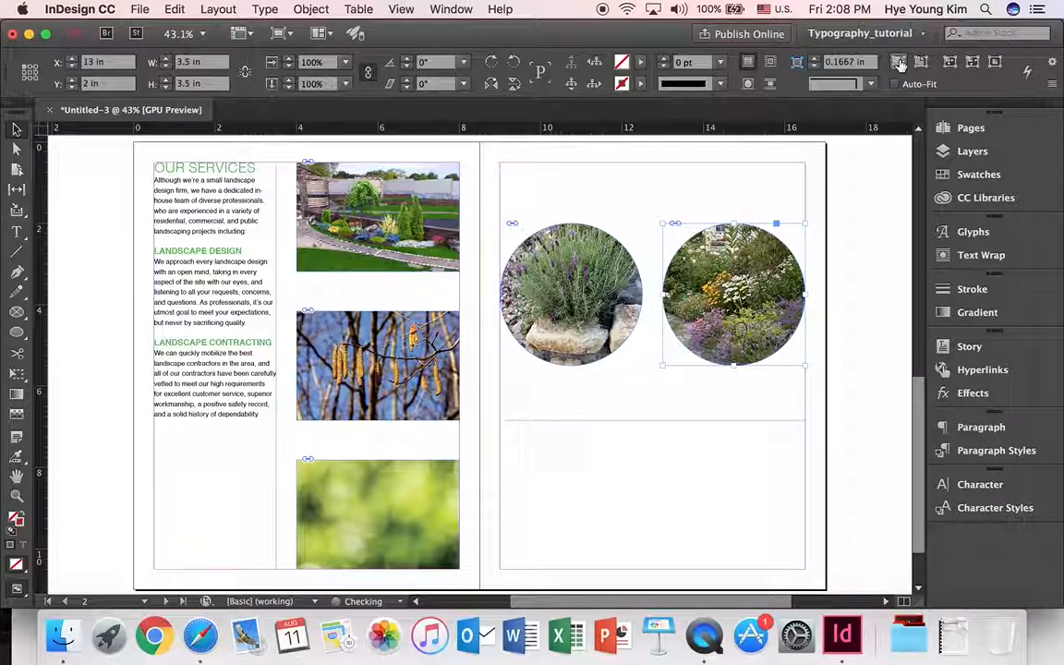
{"action": "left_click", "coordinate": [311, 9]}
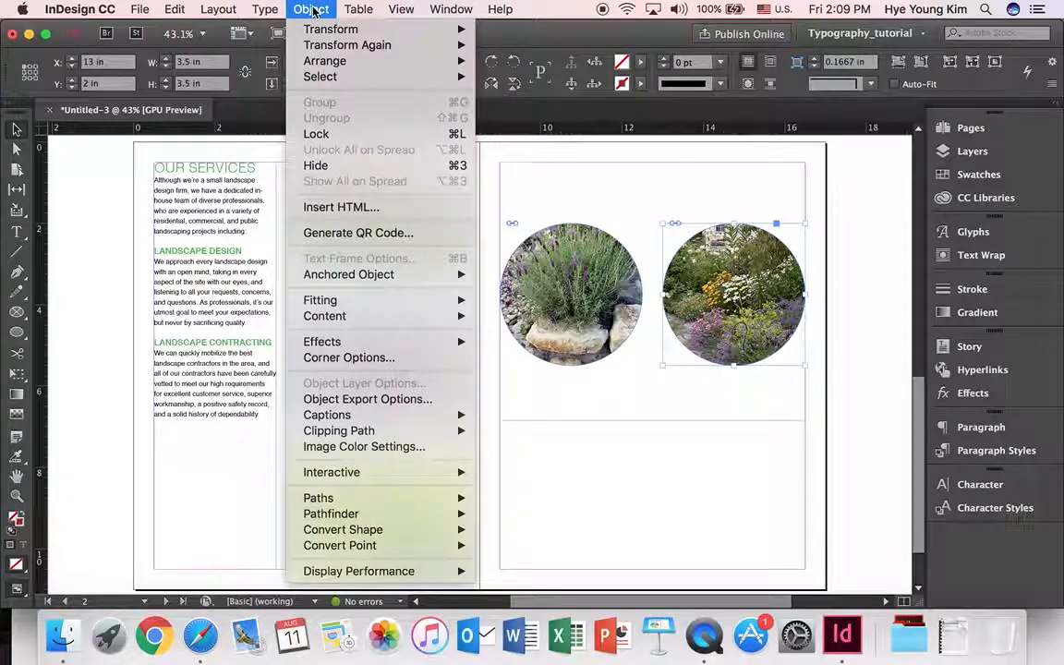
{"action": "mouse_move", "coordinate": [380, 302]}
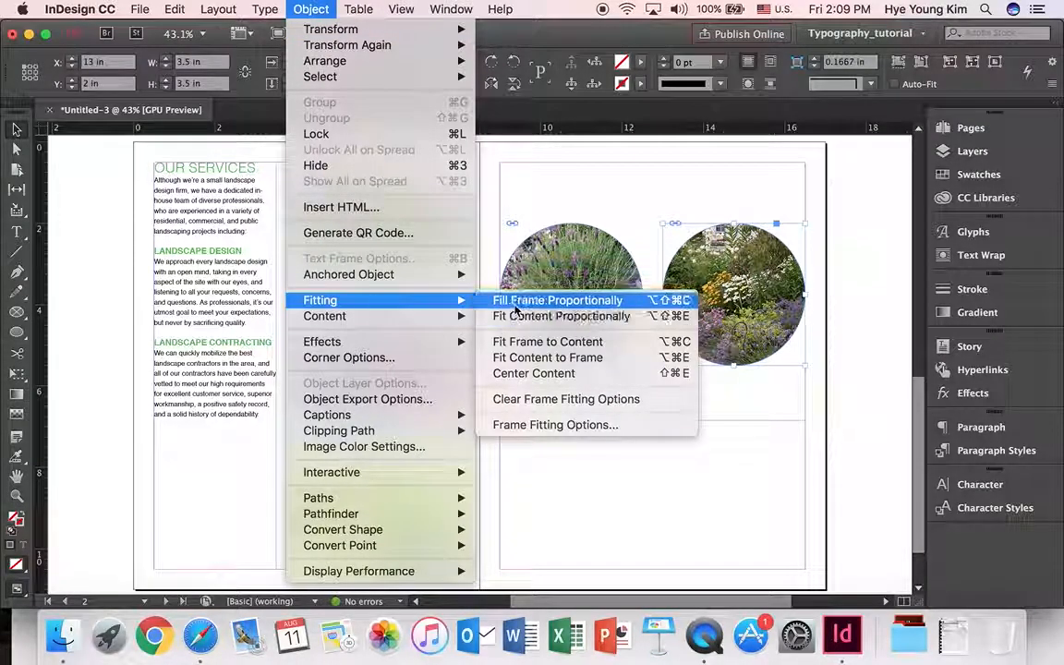
{"action": "left_click", "coordinate": [516, 302]}
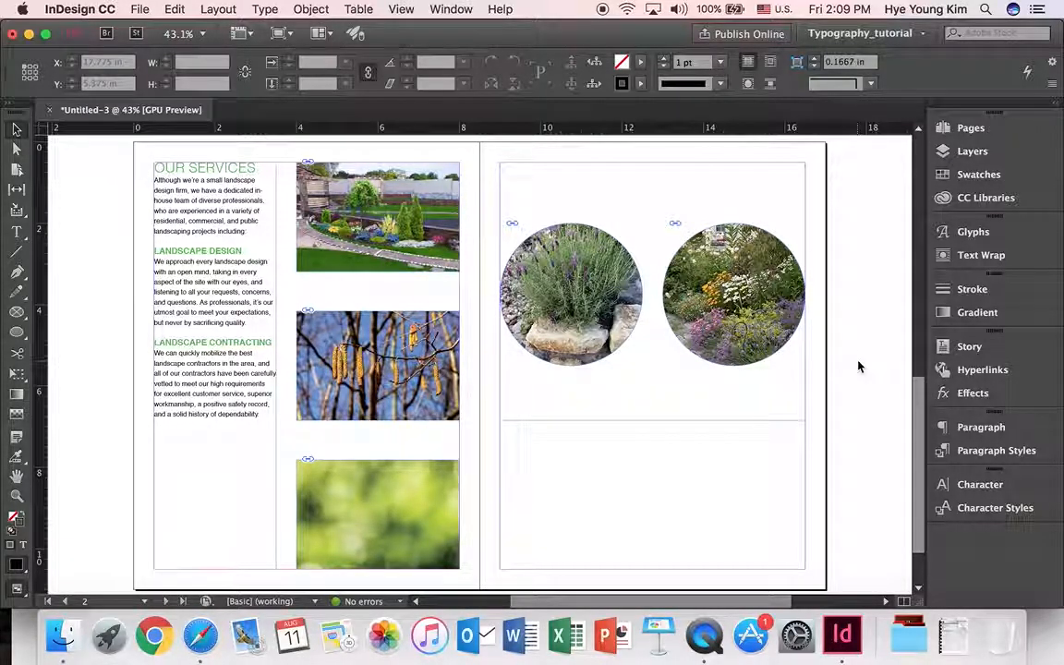
Place the Text 01 file in the empty text frame below the circular images on page 3.
{"action": "left_click", "coordinate": [580, 429]}
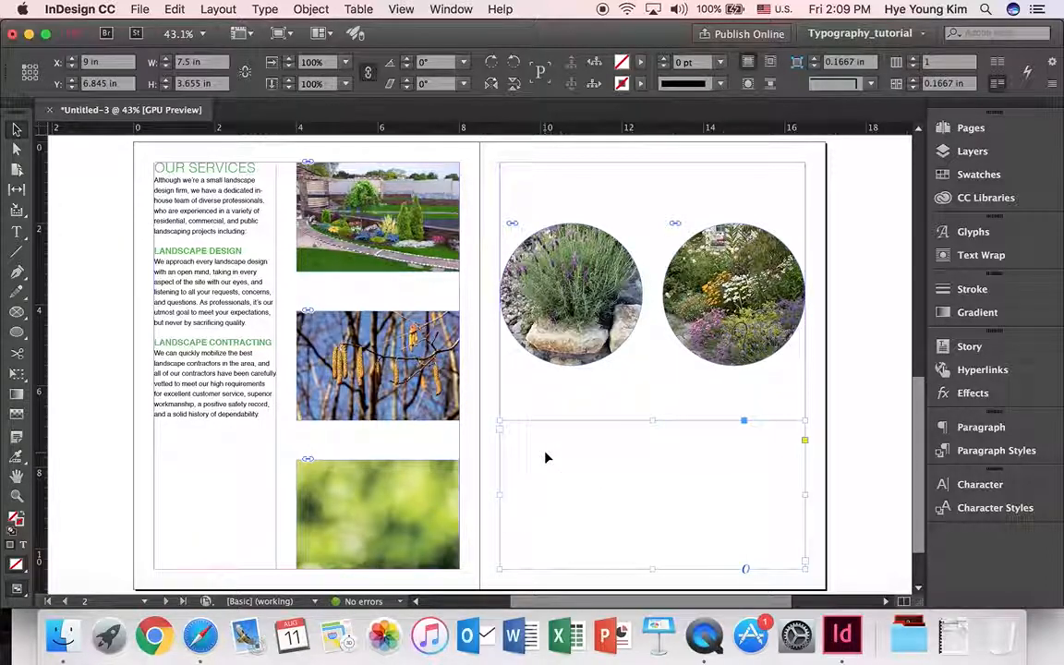
{"action": "left_click", "coordinate": [139, 9]}
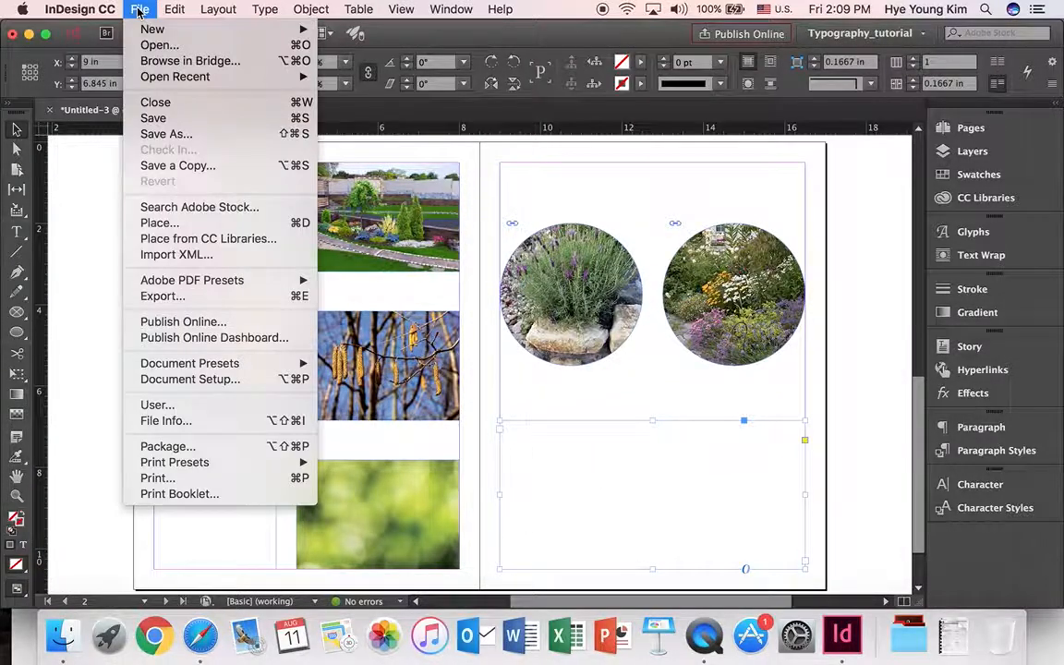
{"action": "left_click", "coordinate": [159, 223]}
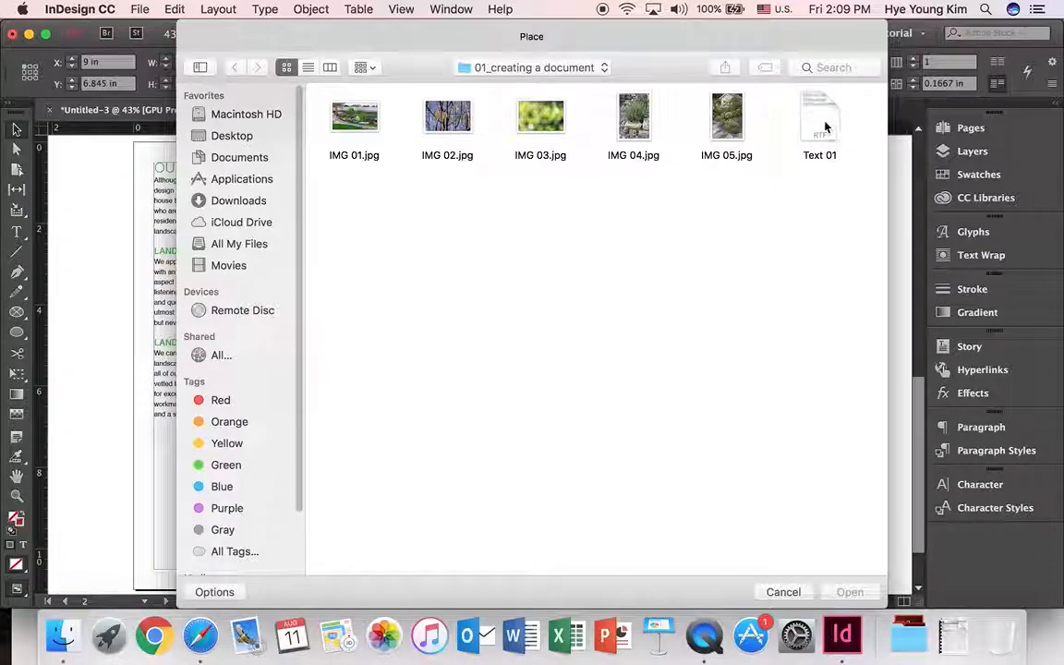
{"action": "left_click", "coordinate": [825, 127]}
{"action": "left_click", "coordinate": [866, 595]}
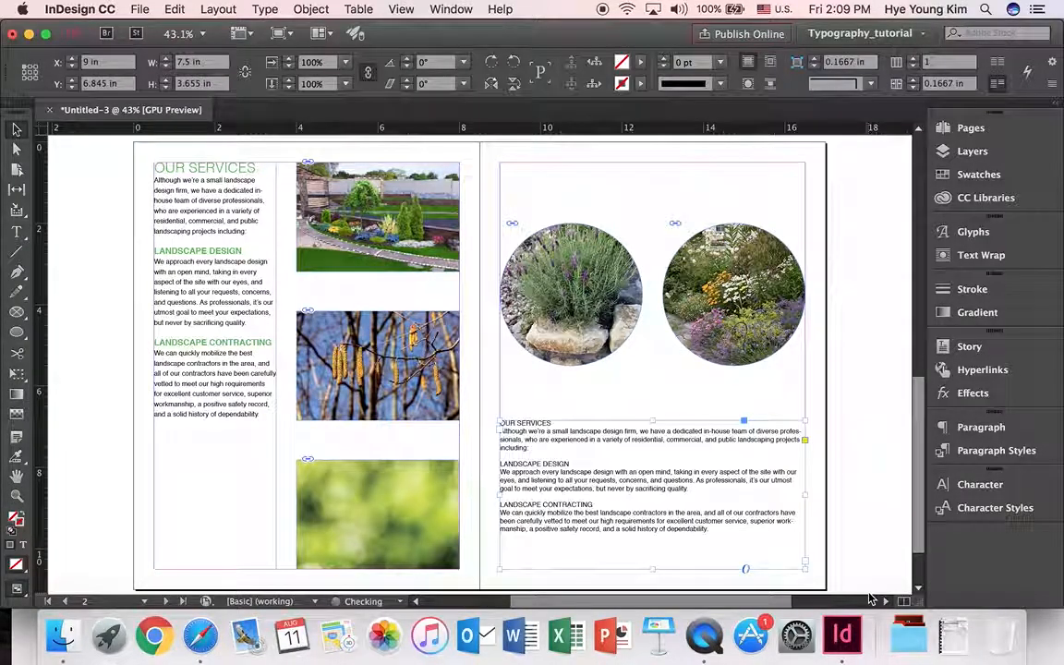
Format the OUR SERVICES heading on page 3 as Helvetica Light, 25 pt, in green C=75 M=5 Y=100 K=0.
{"action": "left_click", "coordinate": [17, 495]}
{"action": "left_click_drag", "start_coordinate": [491, 411], "coordinate": [573, 464]}
{"action": "scroll", "coordinate": [712, 596], "scroll_direction": "right", "scroll_amount": 10}
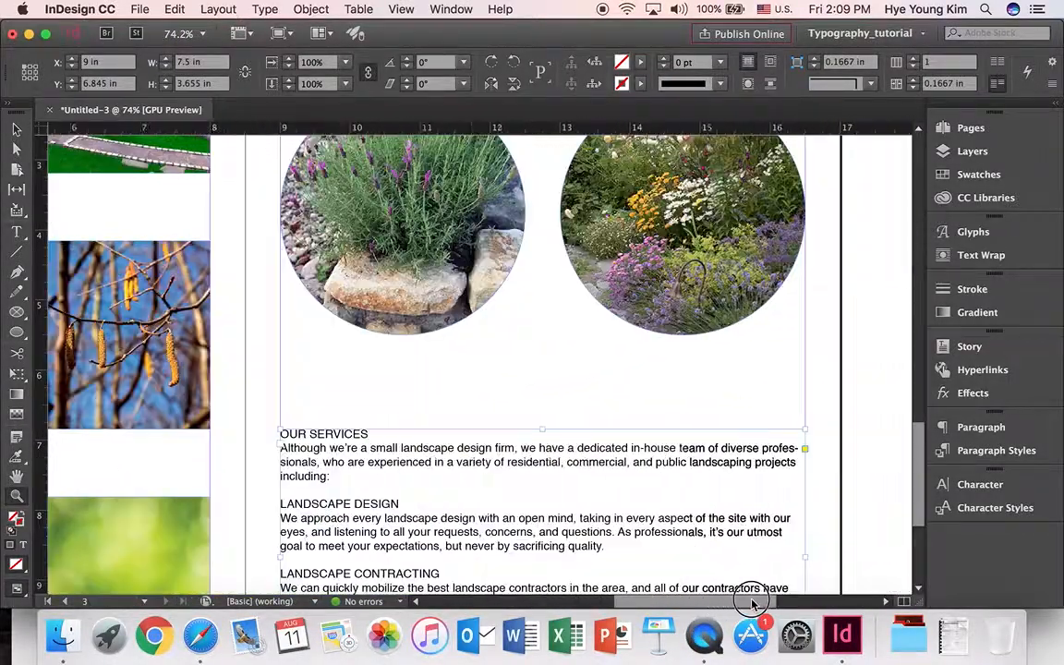
{"action": "scroll", "coordinate": [917, 469], "scroll_direction": "down", "scroll_amount": 3}
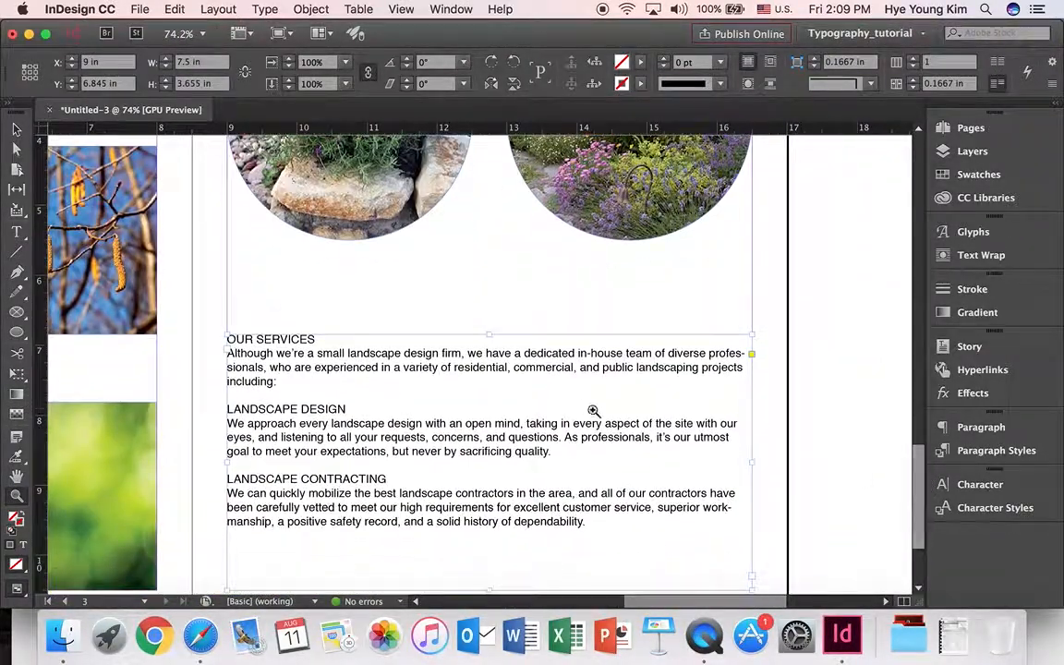
{"action": "left_click", "coordinate": [591, 408]}
{"action": "scroll", "coordinate": [679, 601], "scroll_direction": "left", "scroll_amount": 5}
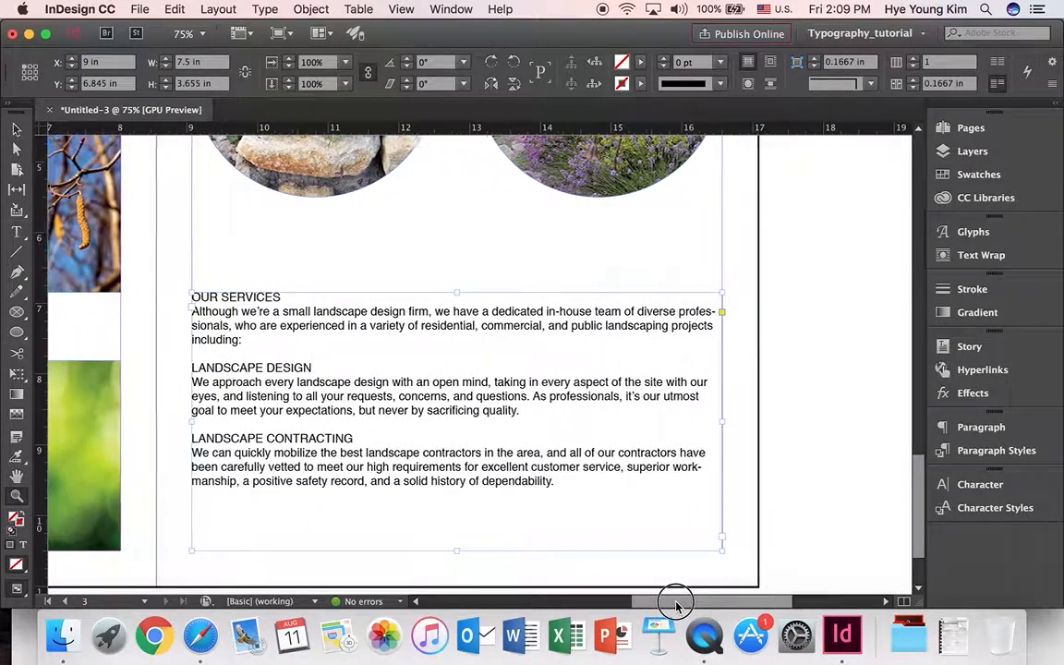
{"action": "left_click", "coordinate": [20, 238]}
{"action": "left_click_drag", "start_coordinate": [335, 296], "coordinate": [195, 293]}
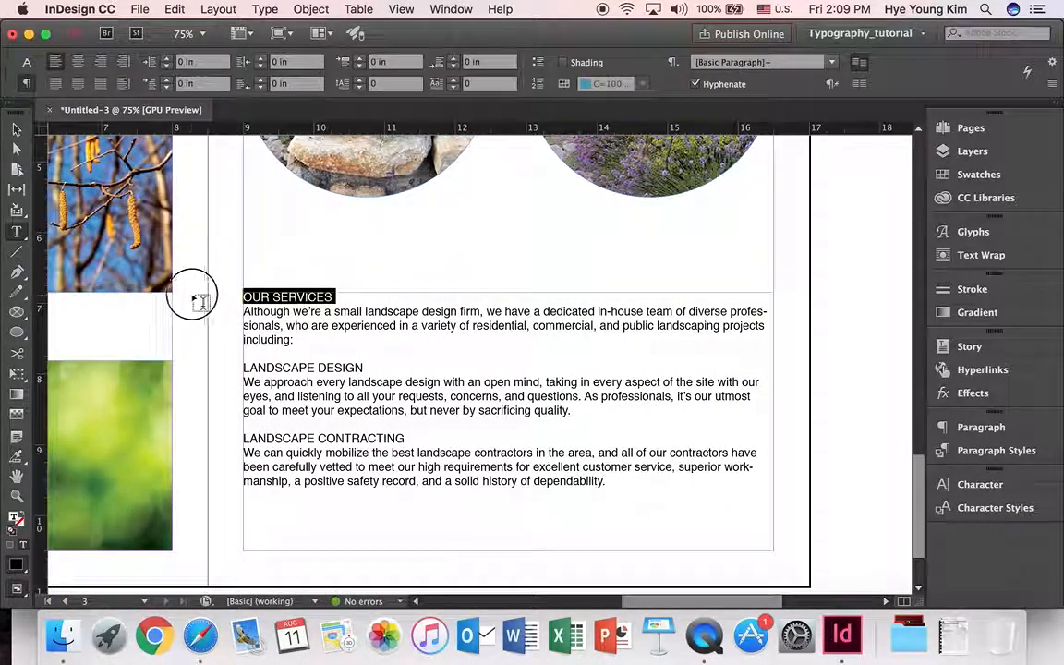
{"action": "left_click", "coordinate": [26, 63]}
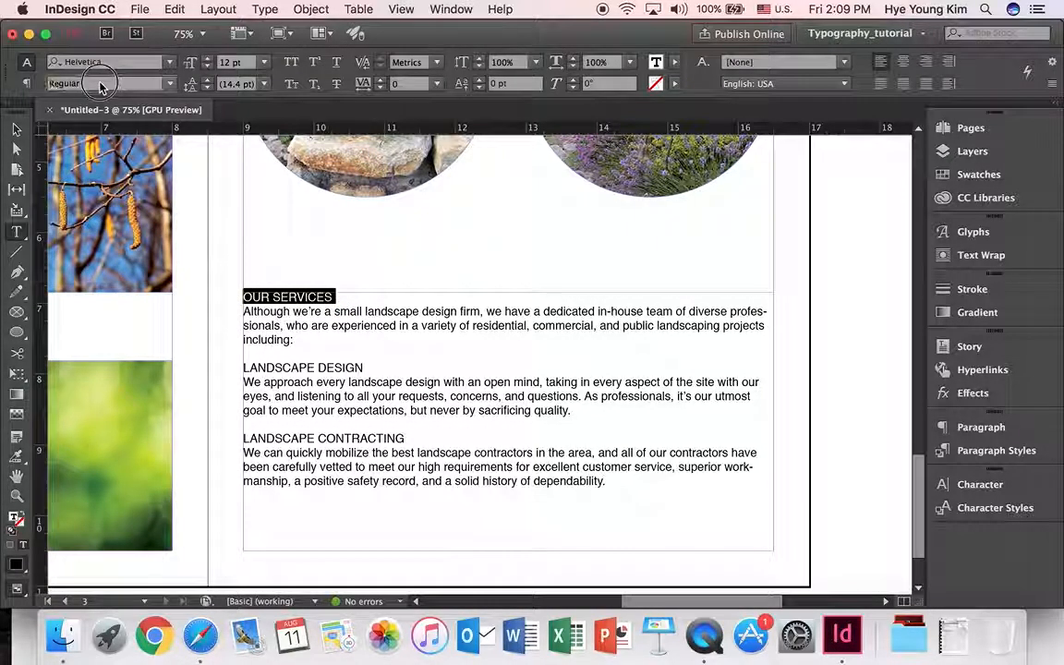
{"action": "left_click", "coordinate": [170, 85]}
{"action": "left_click", "coordinate": [75, 99]}
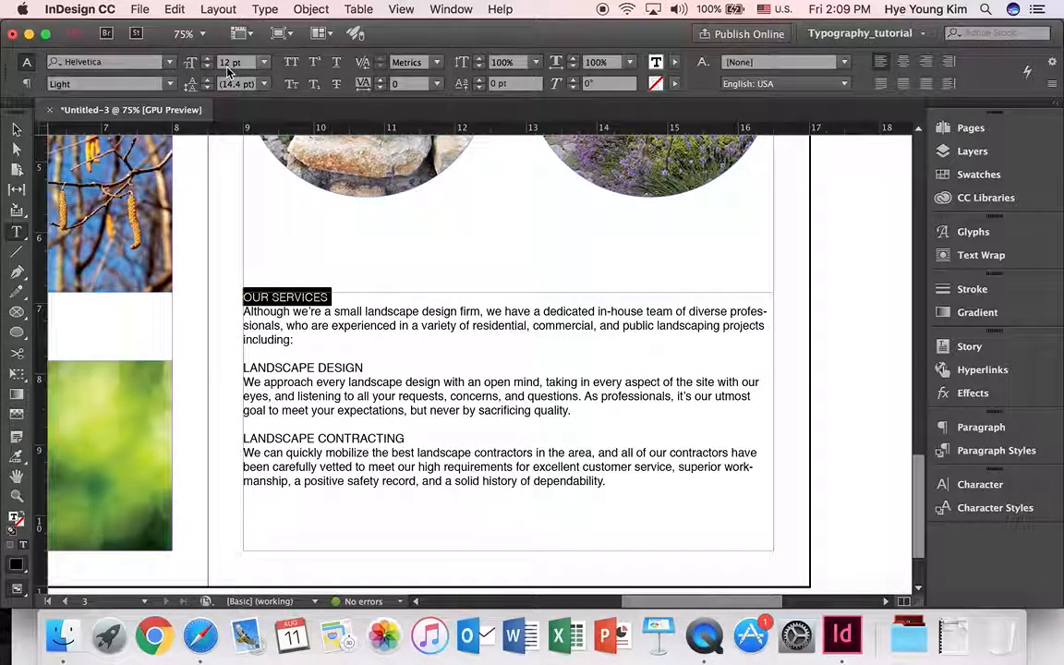
{"action": "key", "text": "Tab"}
{"action": "key", "text": "Return"}
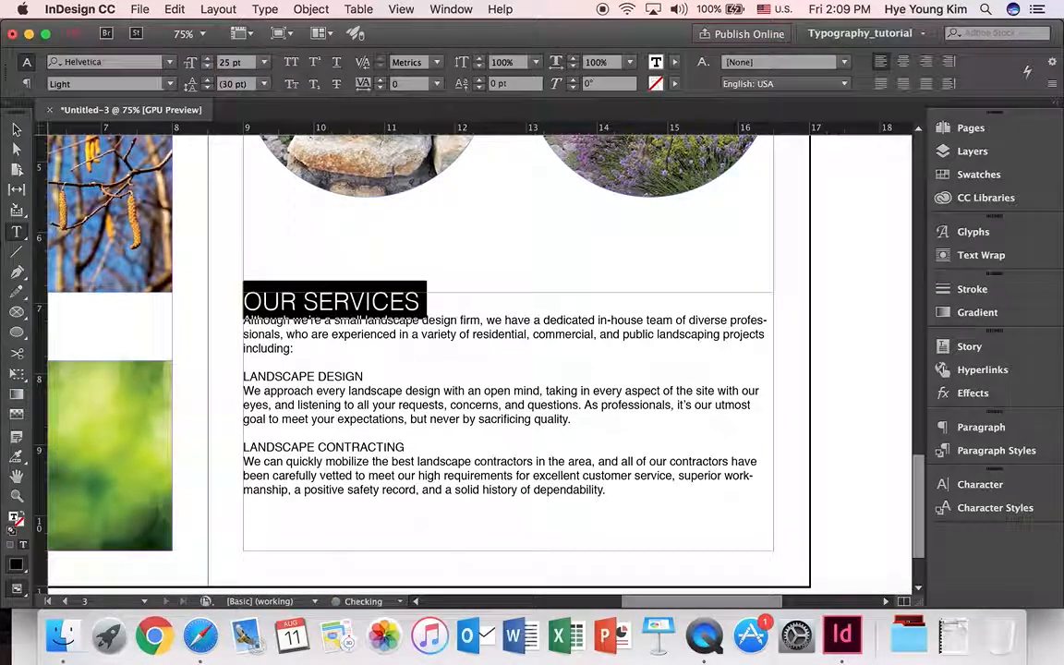
{"action": "left_click", "coordinate": [657, 65]}
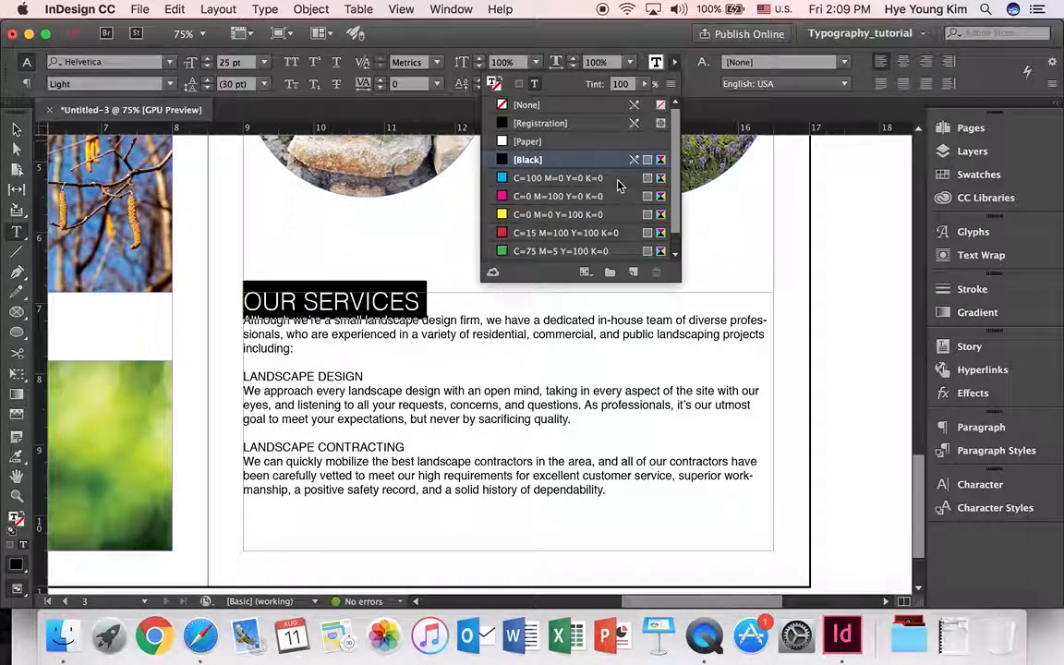
{"action": "left_click", "coordinate": [579, 251]}
Format the LANDSCAPE DESIGN subheading on page 3 as Helvetica Bold, 15 pt, in green C=75 M=5 Y=100 K=0.
{"action": "left_click_drag", "start_coordinate": [363, 377], "coordinate": [257, 355]}
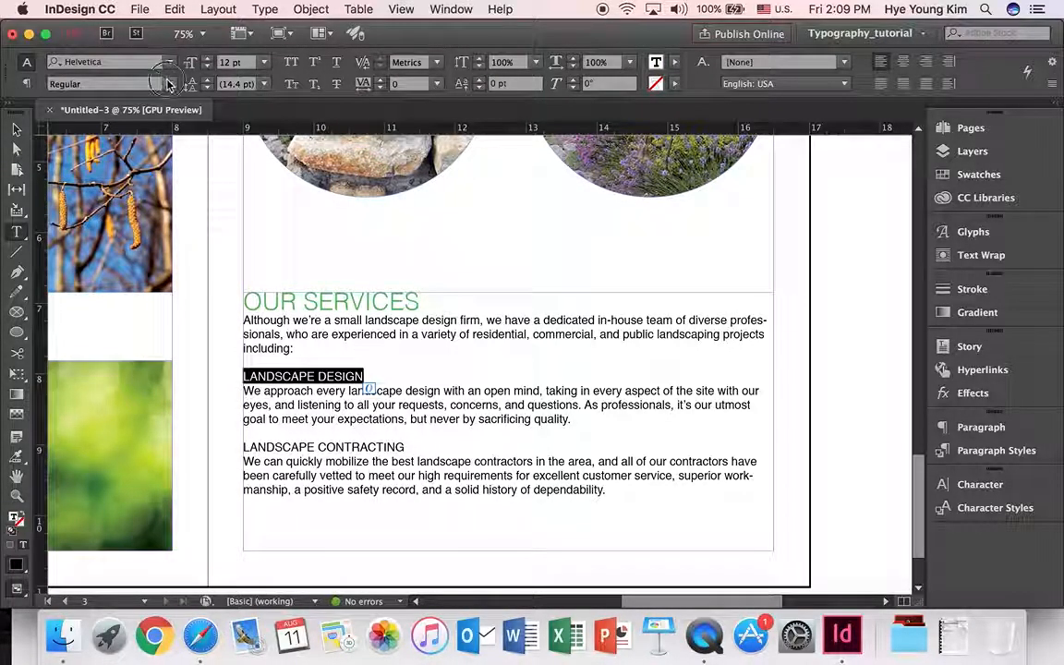
{"action": "left_click", "coordinate": [74, 172]}
{"action": "left_click", "coordinate": [192, 66]}
{"action": "type", "text": "15"}
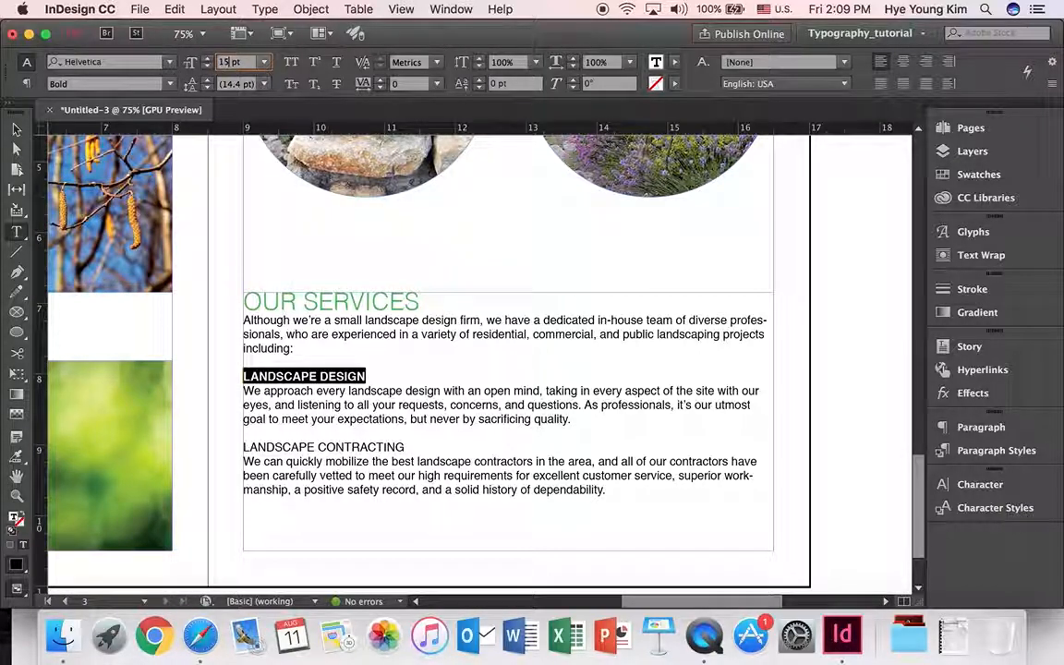
{"action": "key", "text": "Return"}
{"action": "left_click", "coordinate": [677, 68]}
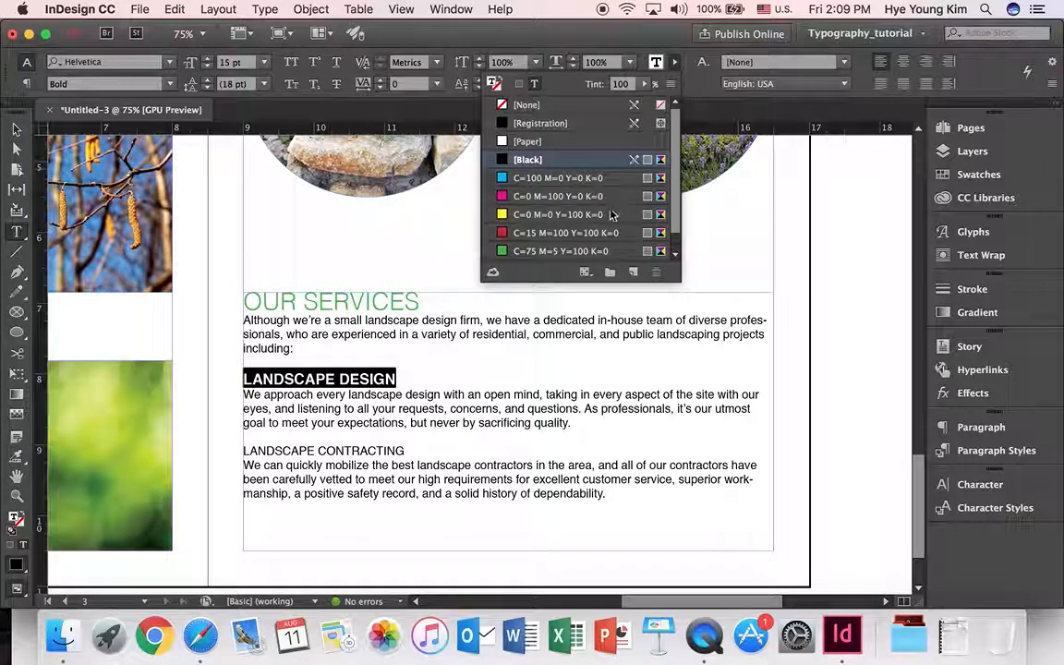
{"action": "left_click", "coordinate": [562, 250]}
Format the LANDSCAPE CONTRACTING subheading on page 3 as Helvetica Bold, 15 pt, in green C=75 M=5 Y=100 K=0.
{"action": "left_click", "coordinate": [361, 457]}
{"action": "left_click_drag", "start_coordinate": [412, 458], "coordinate": [207, 451]}
{"action": "left_click", "coordinate": [288, 453]}
{"action": "left_click_drag", "start_coordinate": [403, 451], "coordinate": [268, 434]}
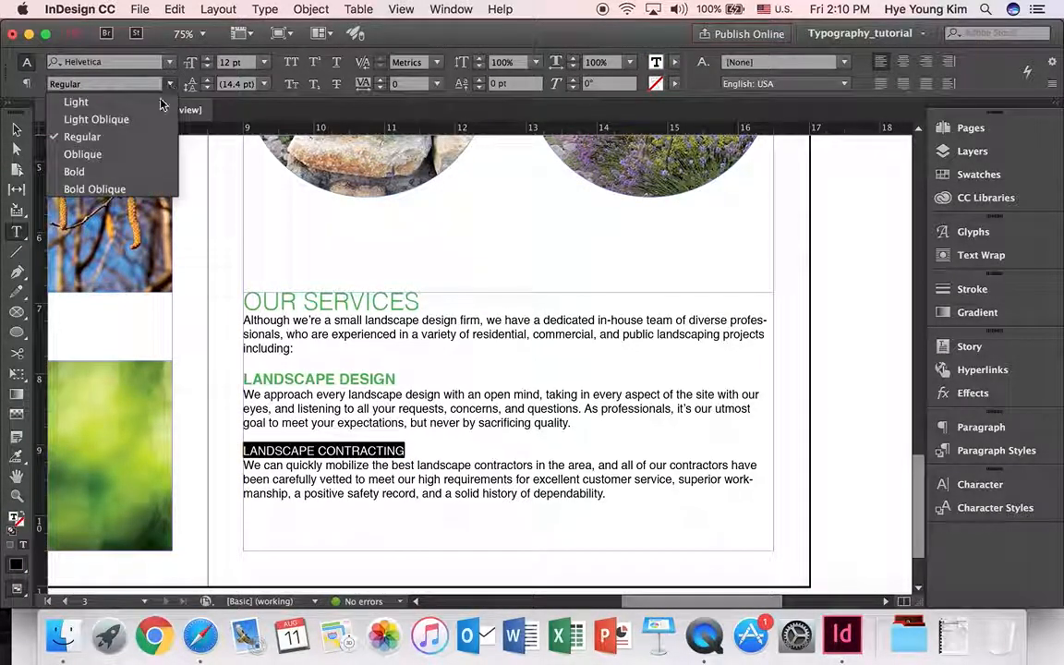
{"action": "left_click", "coordinate": [139, 172]}
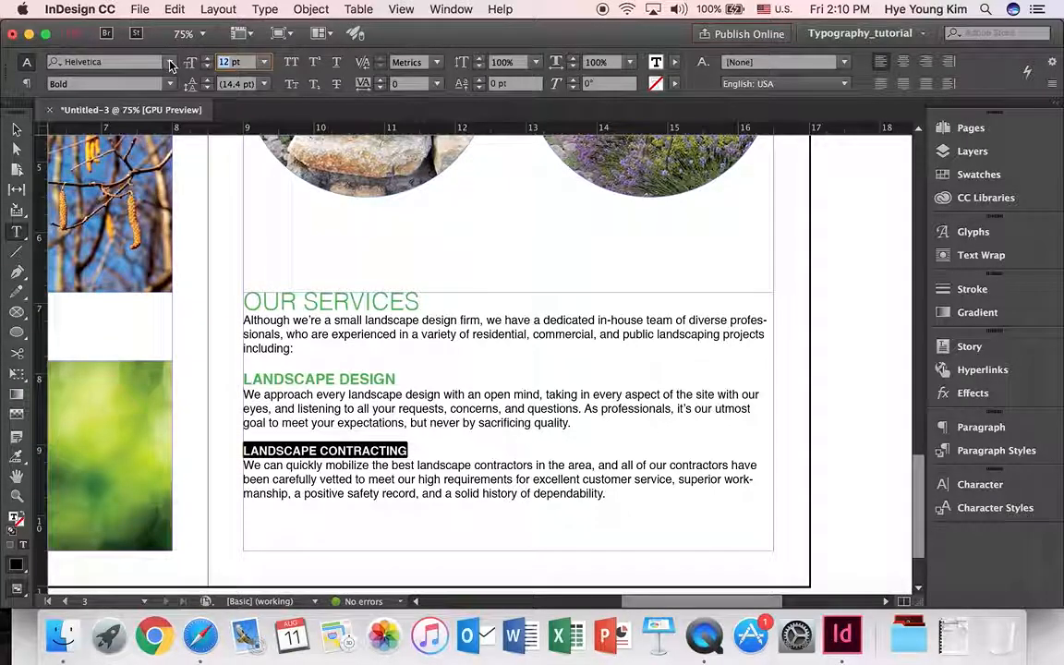
{"action": "key", "text": "Return"}
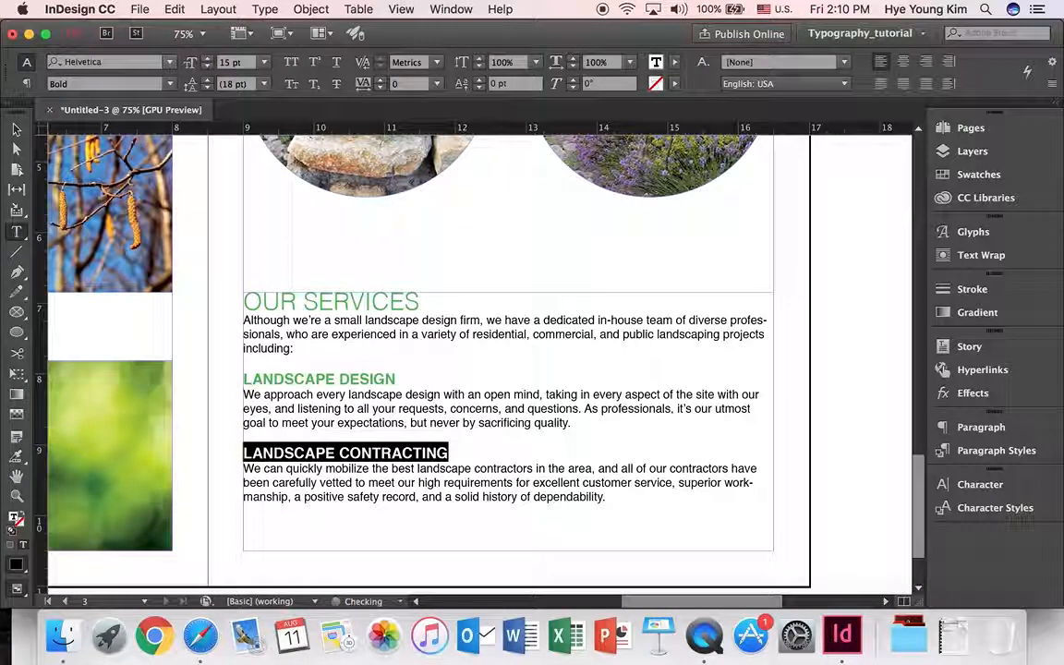
{"action": "left_click", "coordinate": [673, 62]}
{"action": "left_click", "coordinate": [564, 251]}
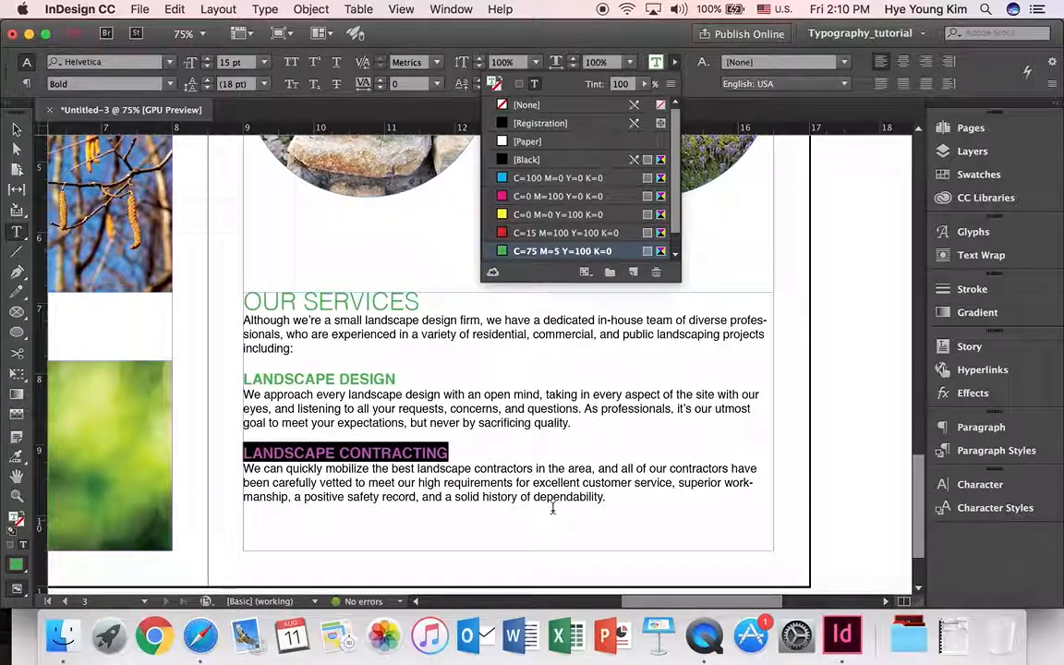
Set the leading of all text in the page 3 text frame to 18 pt and turn off its hyphenation.
{"action": "left_click", "coordinate": [600, 498]}
{"action": "left_click_drag", "start_coordinate": [600, 499], "coordinate": [240, 293]}
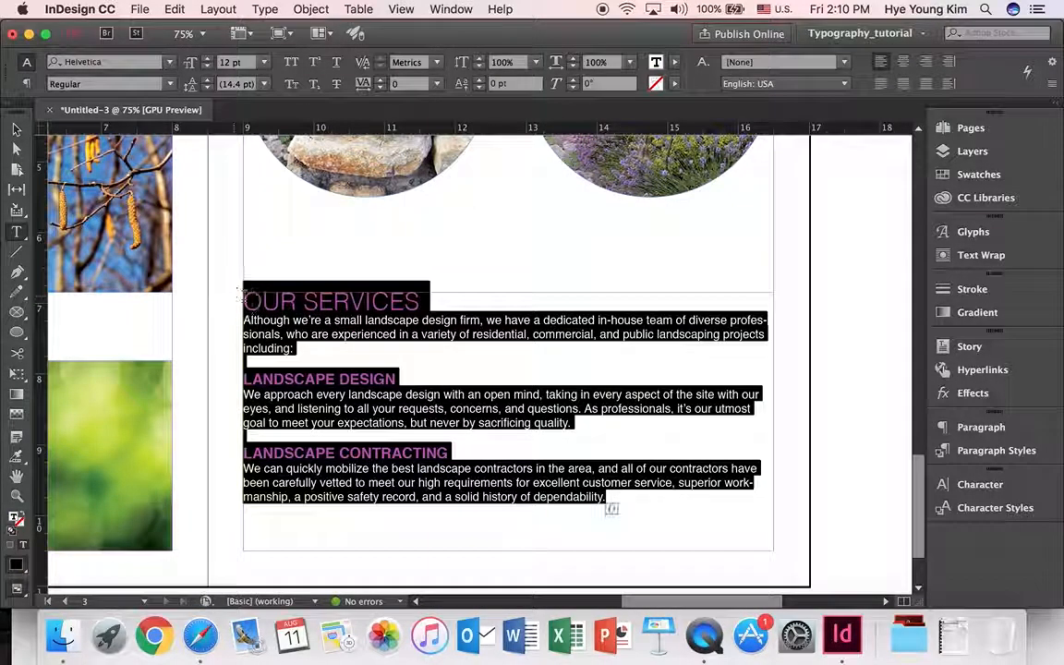
{"action": "left_click", "coordinate": [264, 83]}
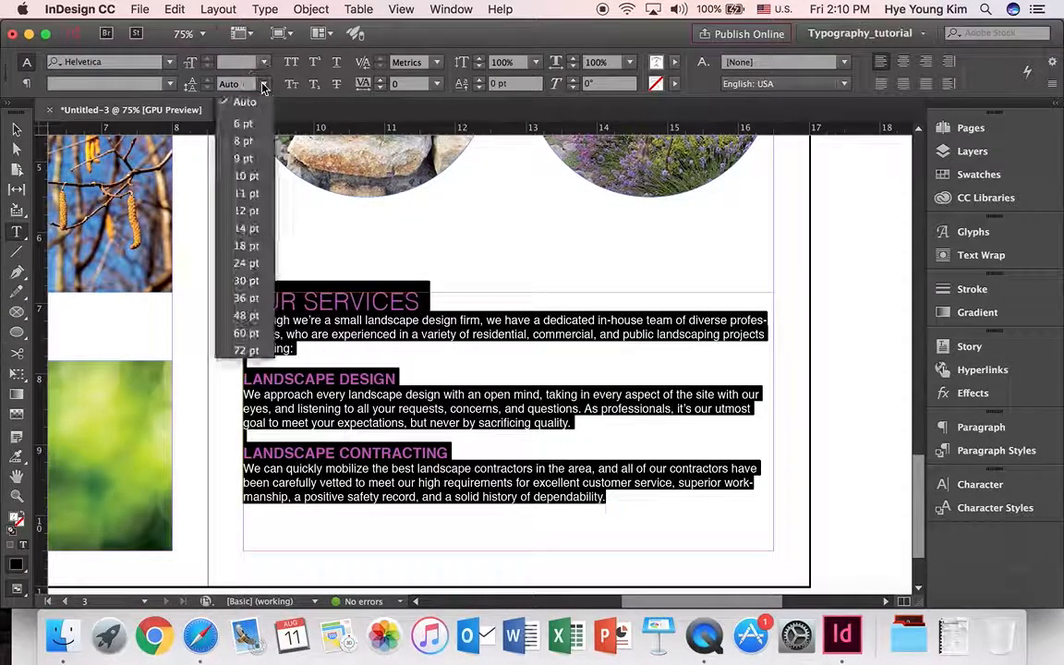
{"action": "left_click", "coordinate": [247, 242]}
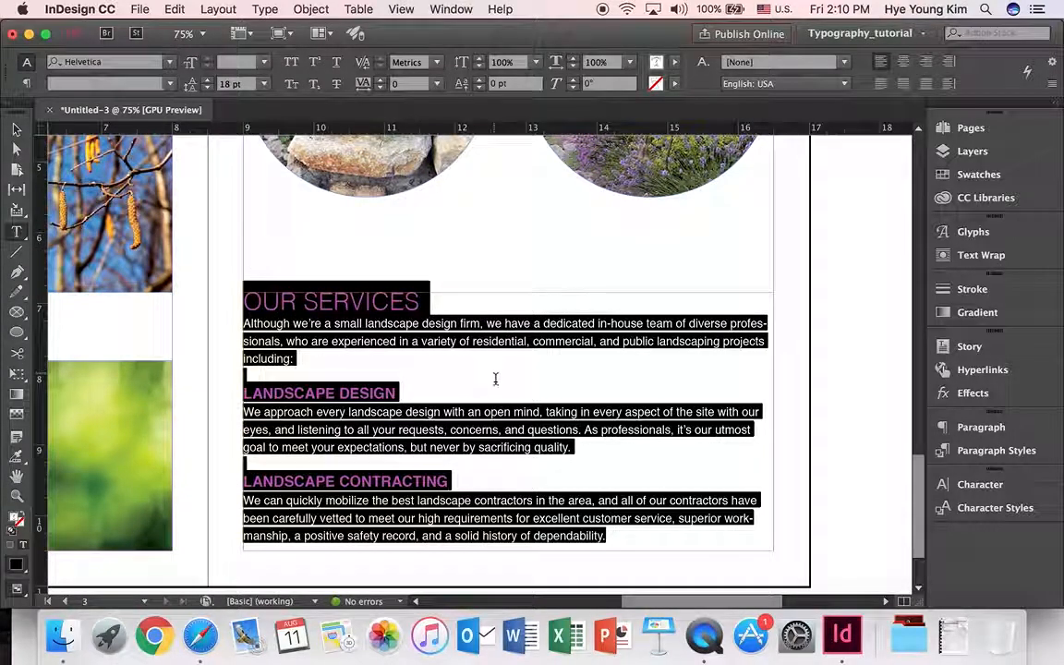
{"action": "left_click", "coordinate": [27, 86]}
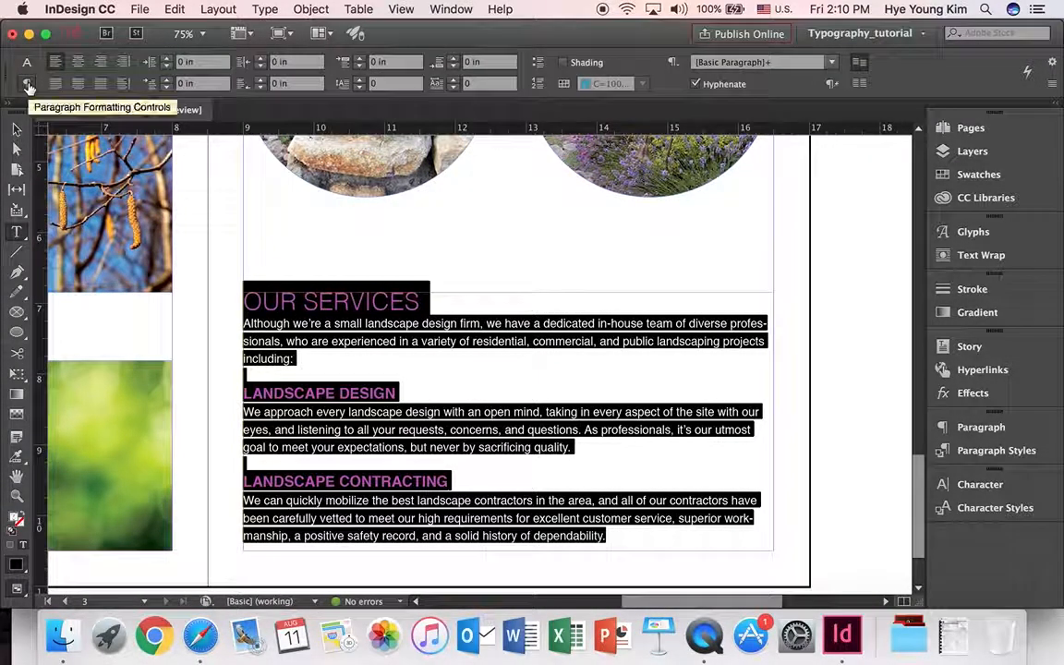
{"action": "left_click", "coordinate": [695, 85]}
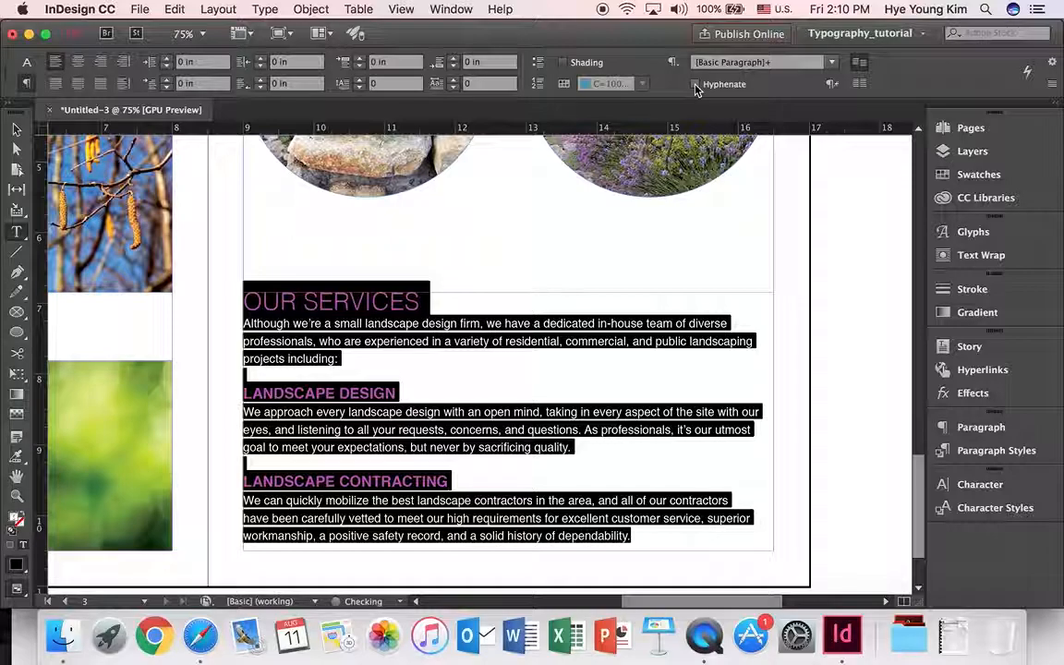
{"action": "left_click", "coordinate": [410, 365]}
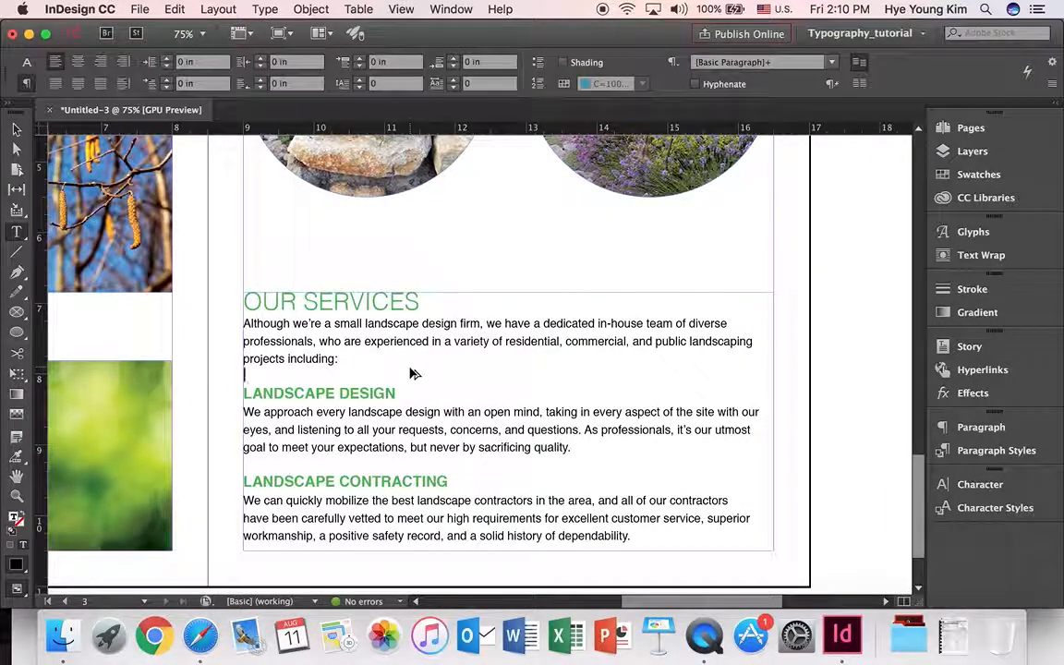
Review the text and image layout on page 1 and on the spread of pages 2 and 3.
{"action": "key", "text": "super+alt+0"}
{"action": "left_click", "coordinate": [16, 127]}
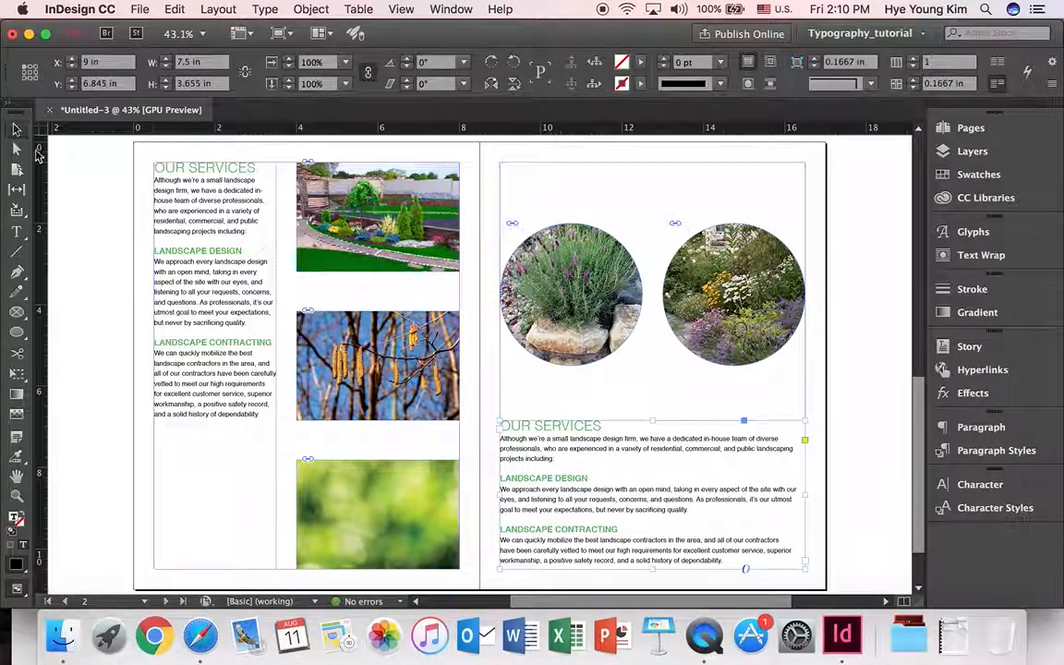
{"action": "scroll", "coordinate": [685, 388], "scroll_direction": "up", "scroll_amount": 3}
{"action": "scroll", "coordinate": [686, 388], "scroll_direction": "up", "scroll_amount": 8}
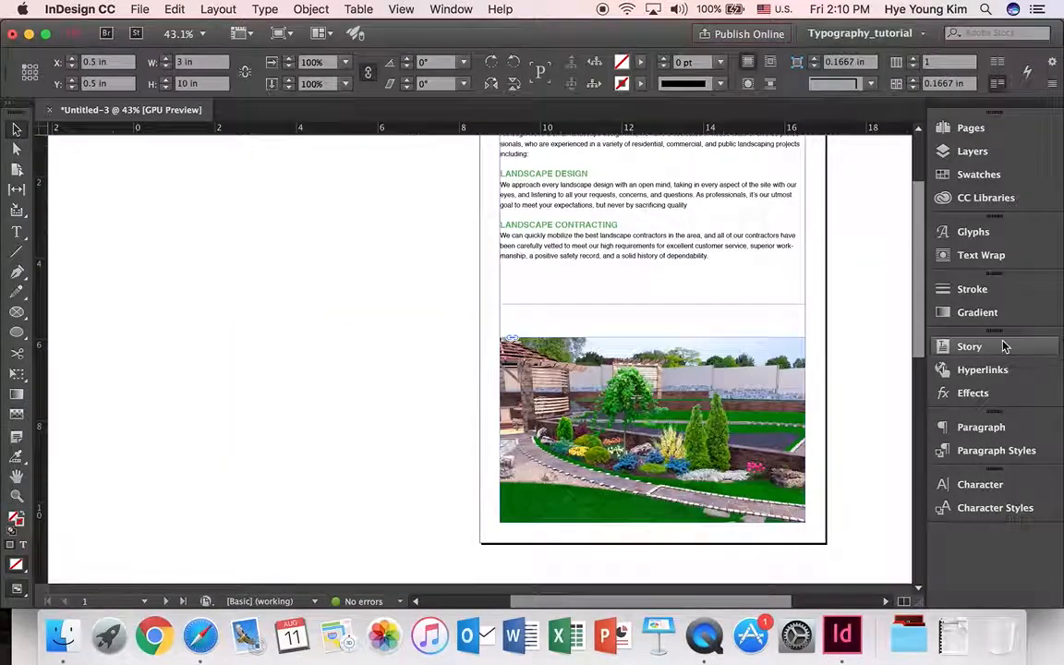
{"action": "scroll", "coordinate": [918, 321], "scroll_direction": "up", "scroll_amount": 3}
{"action": "scroll", "coordinate": [826, 284], "scroll_direction": "down", "scroll_amount": 4}
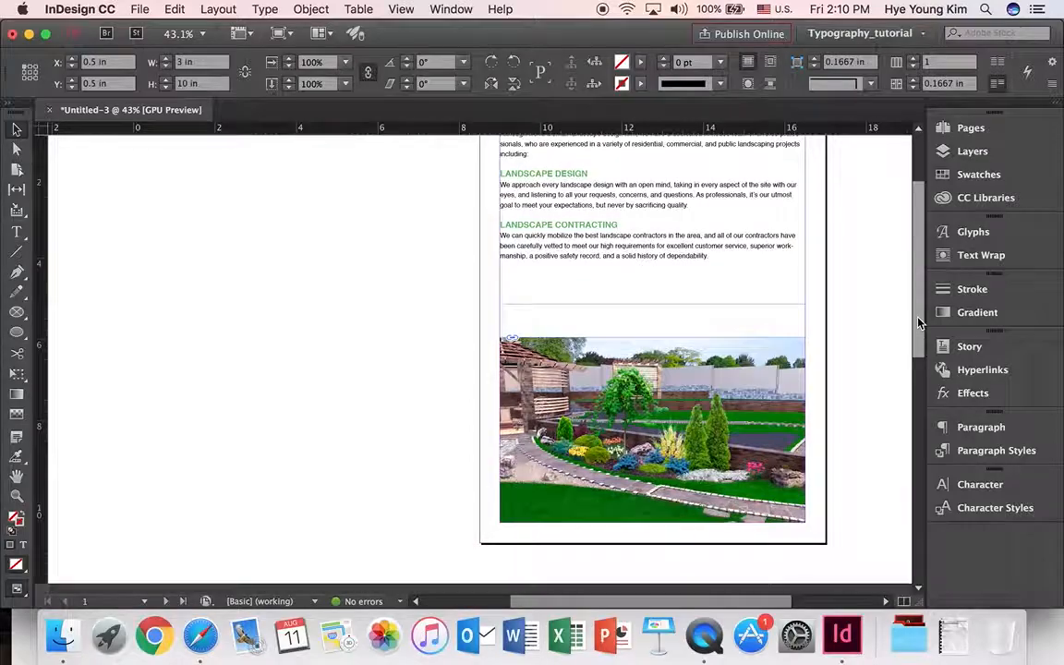
{"action": "scroll", "coordinate": [825, 285], "scroll_direction": "up", "scroll_amount": 3}
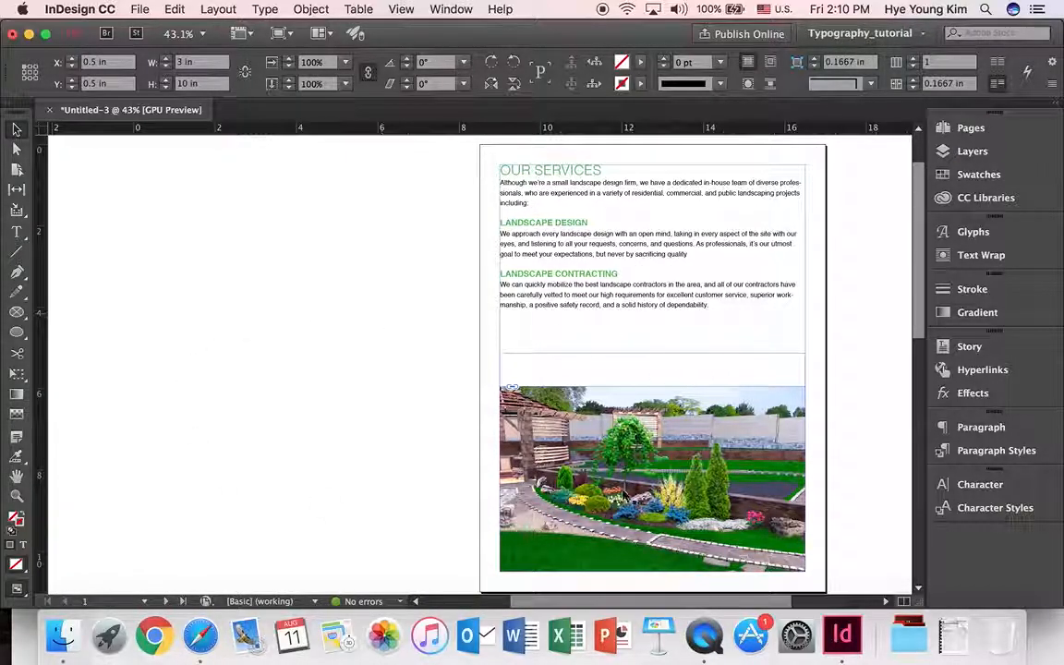
{"action": "scroll", "coordinate": [694, 409], "scroll_direction": "down", "scroll_amount": 5}
{"action": "scroll", "coordinate": [695, 409], "scroll_direction": "down", "scroll_amount": 5}
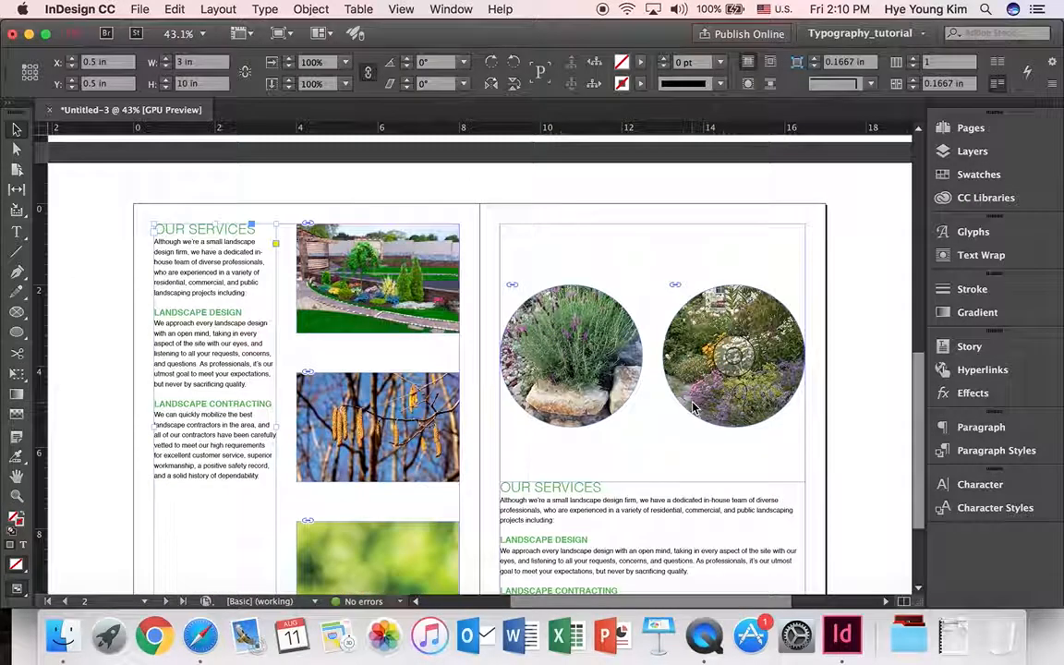
{"action": "scroll", "coordinate": [509, 398], "scroll_direction": "down", "scroll_amount": 2}
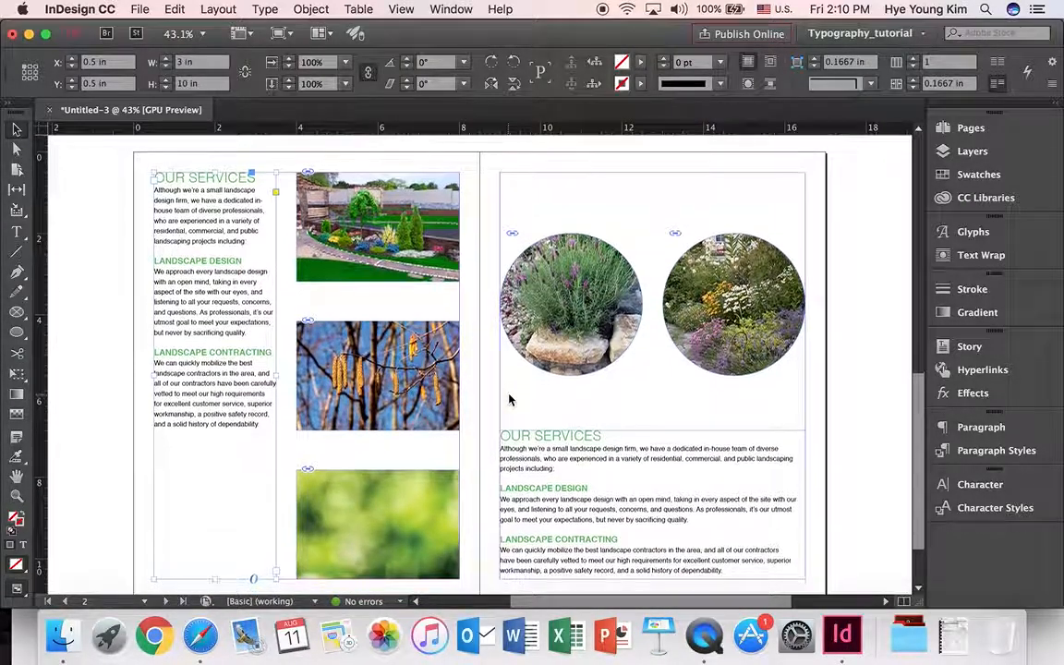
{"action": "scroll", "coordinate": [509, 399], "scroll_direction": "down", "scroll_amount": 1}
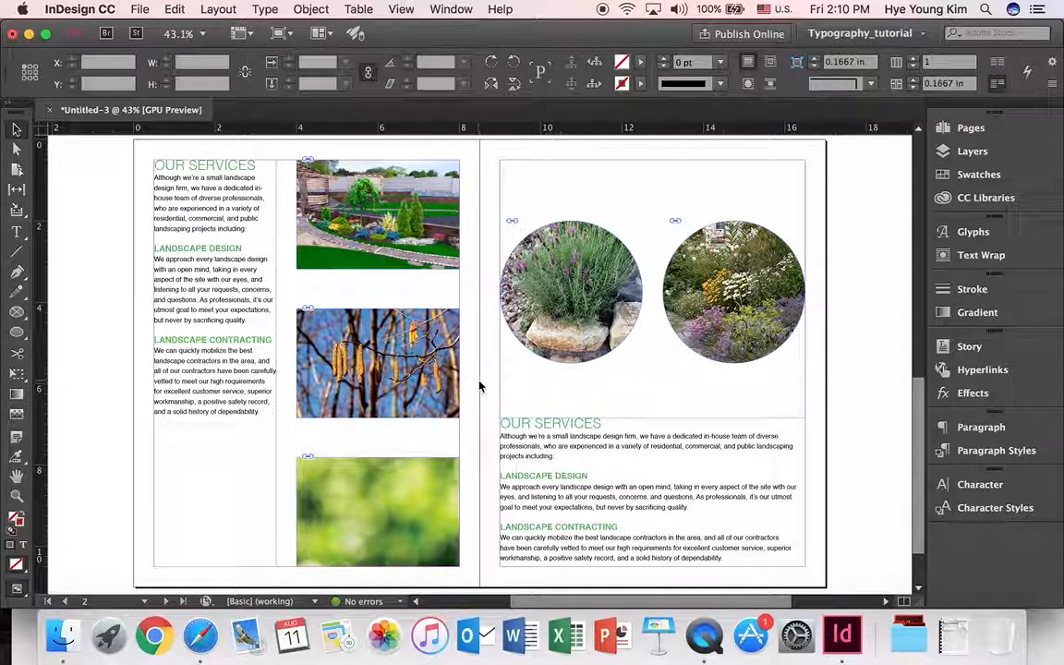
{"action": "left_click", "coordinate": [482, 384]}
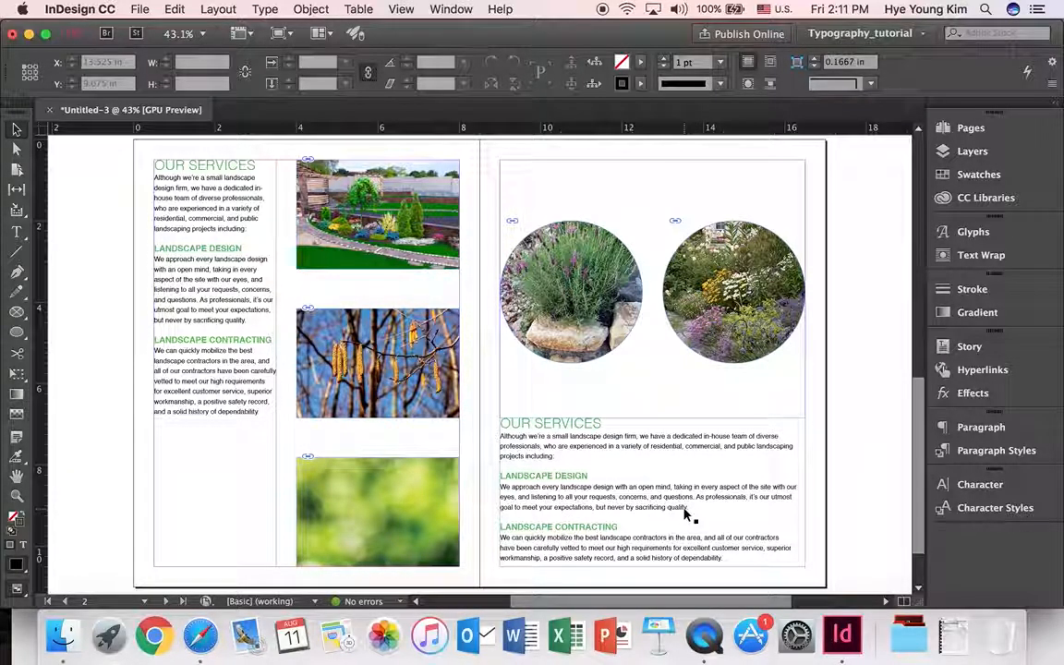
{"action": "left_click", "coordinate": [16, 232]}
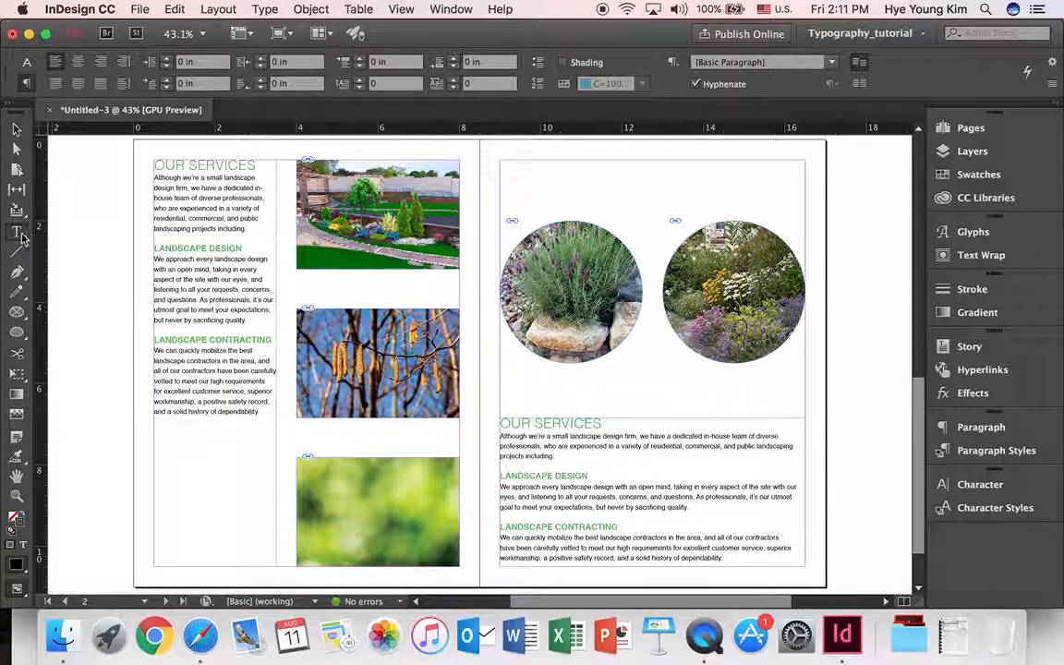
{"action": "left_click", "coordinate": [16, 313]}
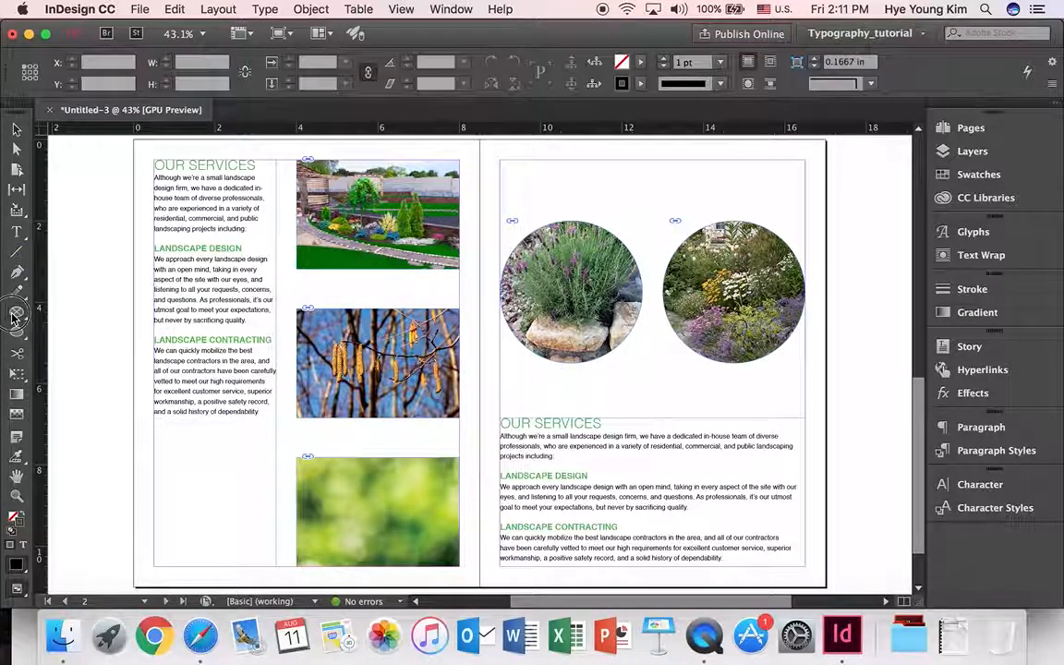
{"action": "left_click", "coordinate": [15, 314]}
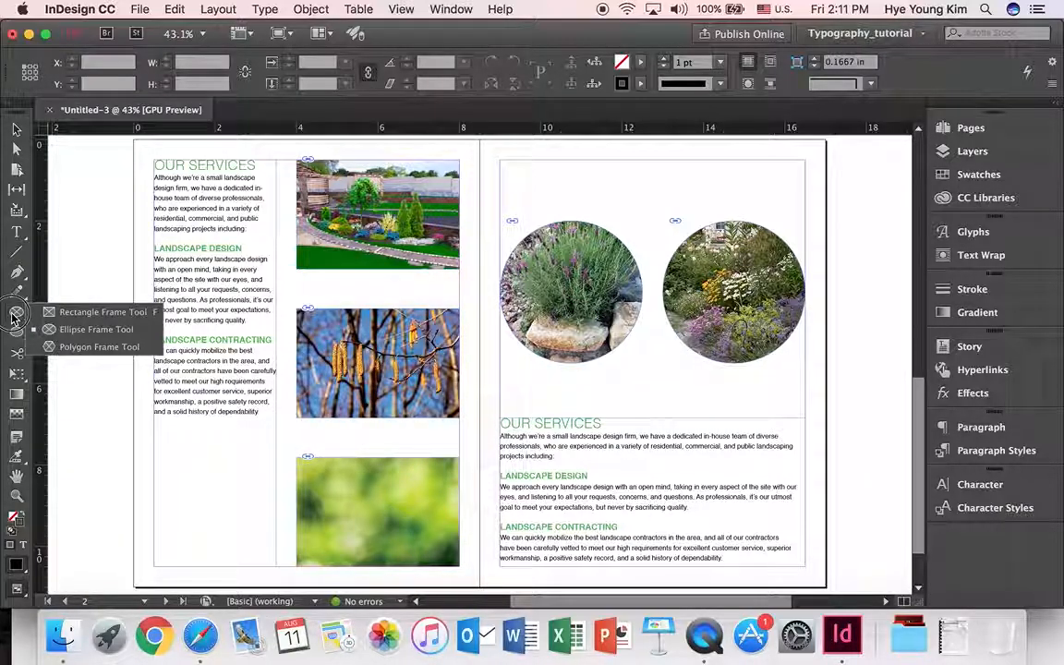
{"action": "left_click", "coordinate": [93, 329]}
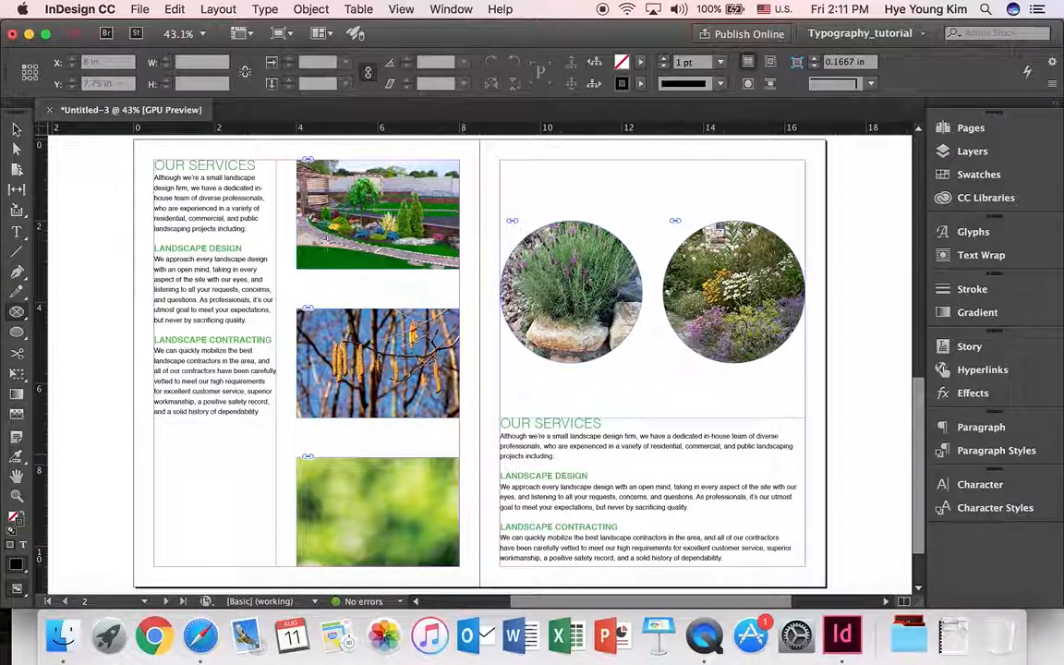
Save the document in the 01_creating a document folder as Docu01_place_ plus the author's first name, in InDesign CC 2017 document format.
{"action": "left_click", "coordinate": [139, 10]}
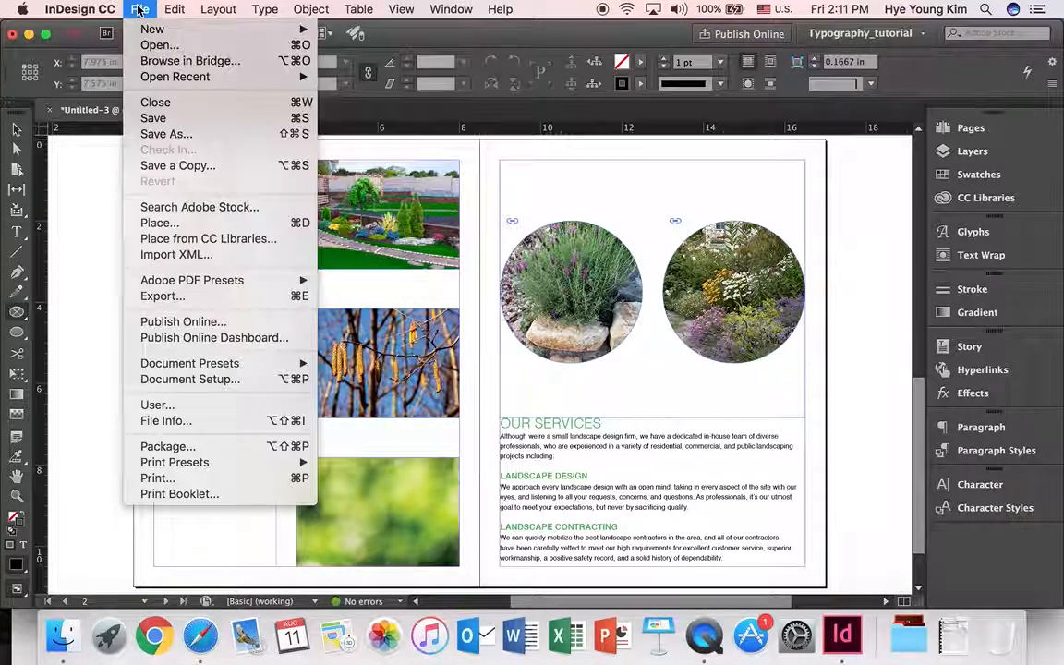
{"action": "left_click", "coordinate": [154, 120]}
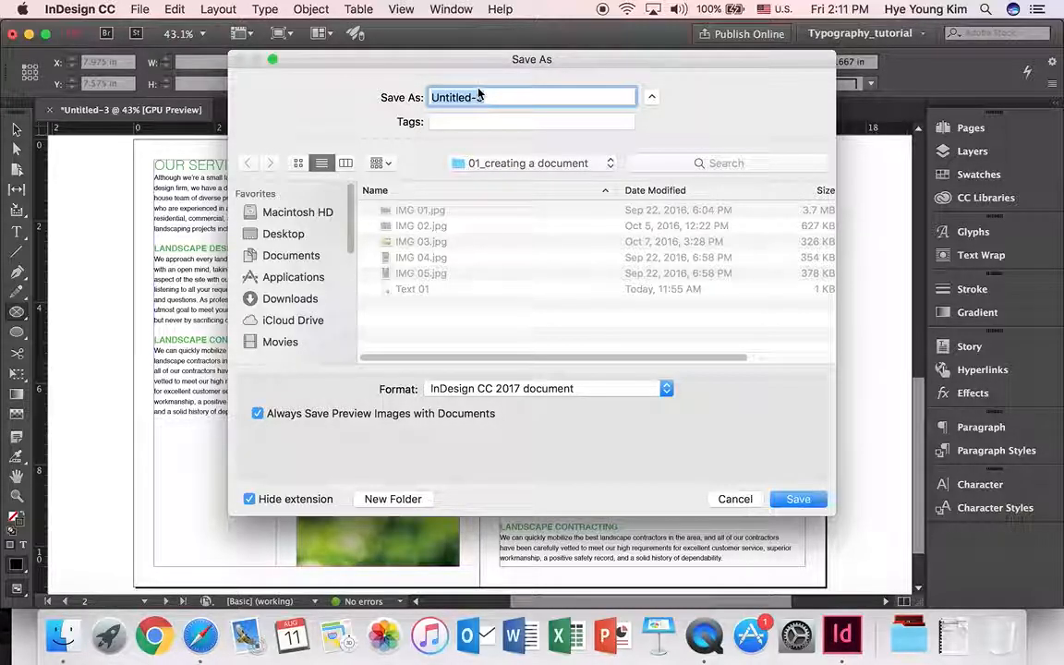
{"action": "type", "text": "Docu01"}
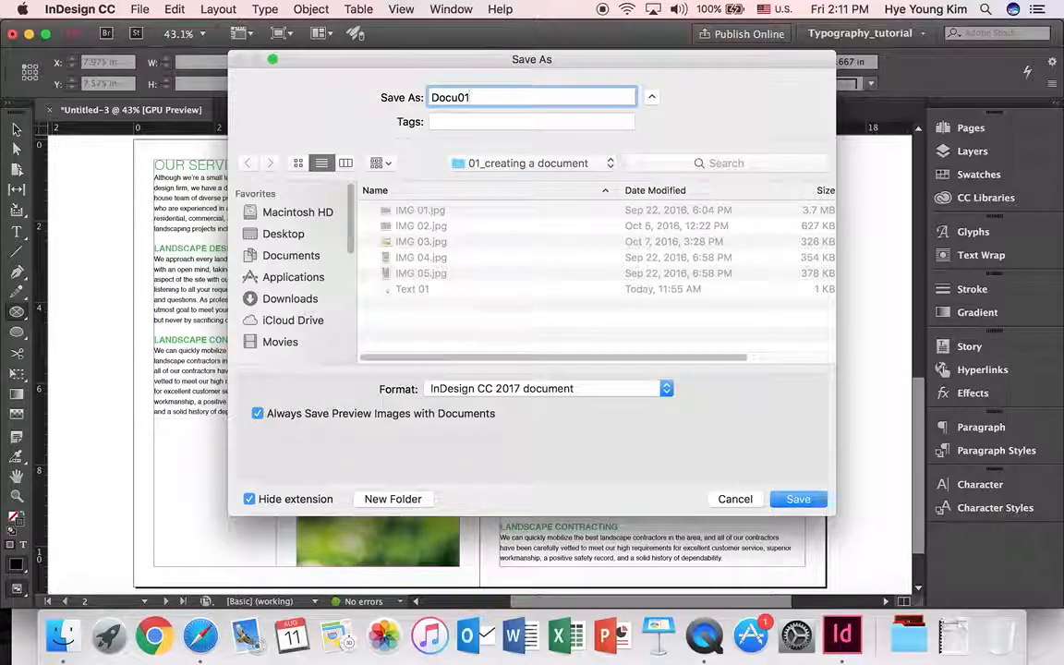
{"action": "type", "text": "_place_Hye"}
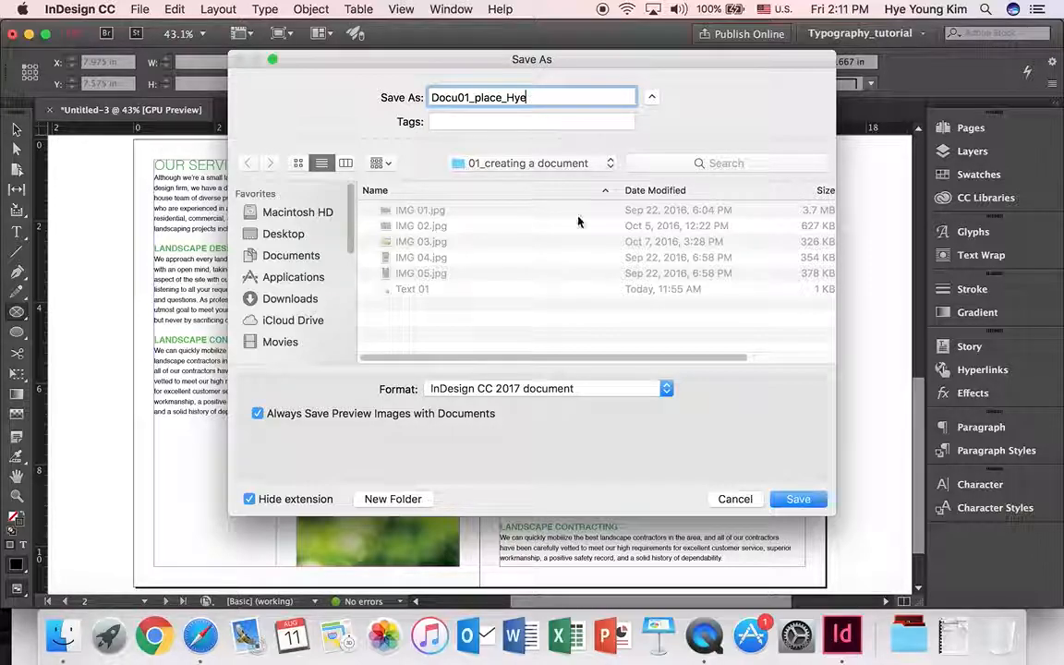
{"action": "left_click", "coordinate": [617, 388]}
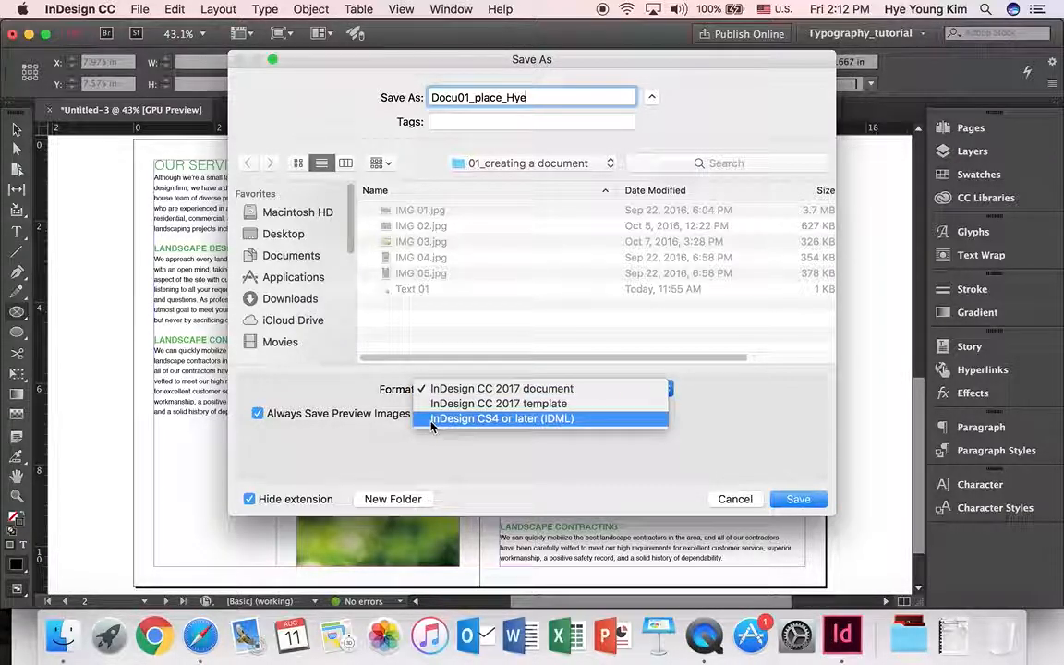
{"action": "left_click", "coordinate": [522, 389]}
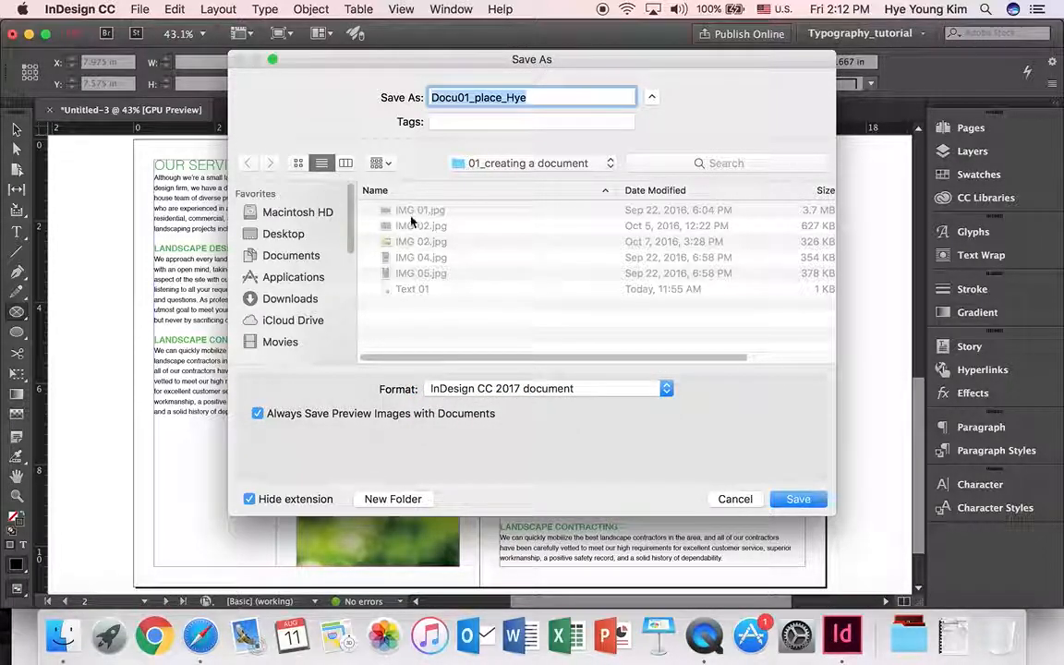
{"action": "left_click", "coordinate": [799, 500]}
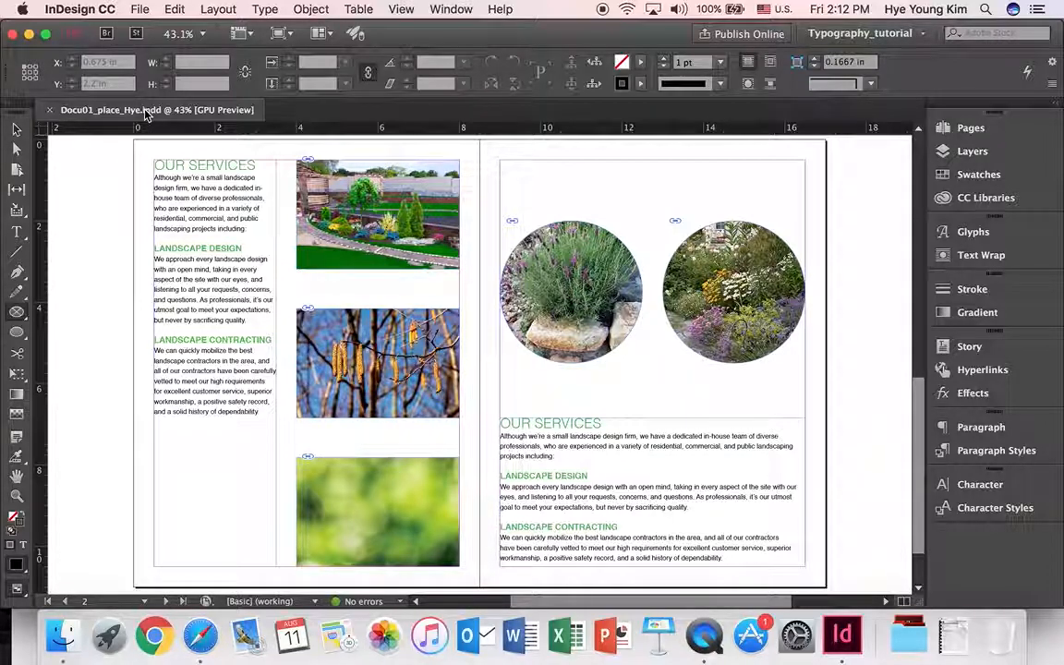
Export all pages of the document as Adobe PDF (Print) using the High Quality Print preset.
{"action": "left_click", "coordinate": [140, 11]}
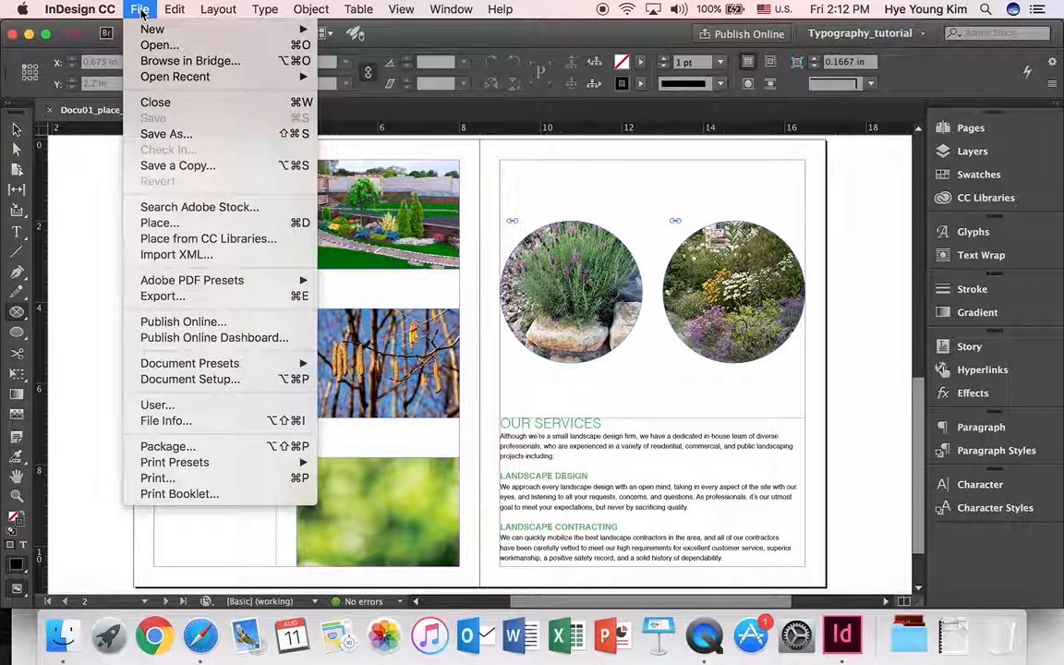
{"action": "left_click", "coordinate": [173, 297]}
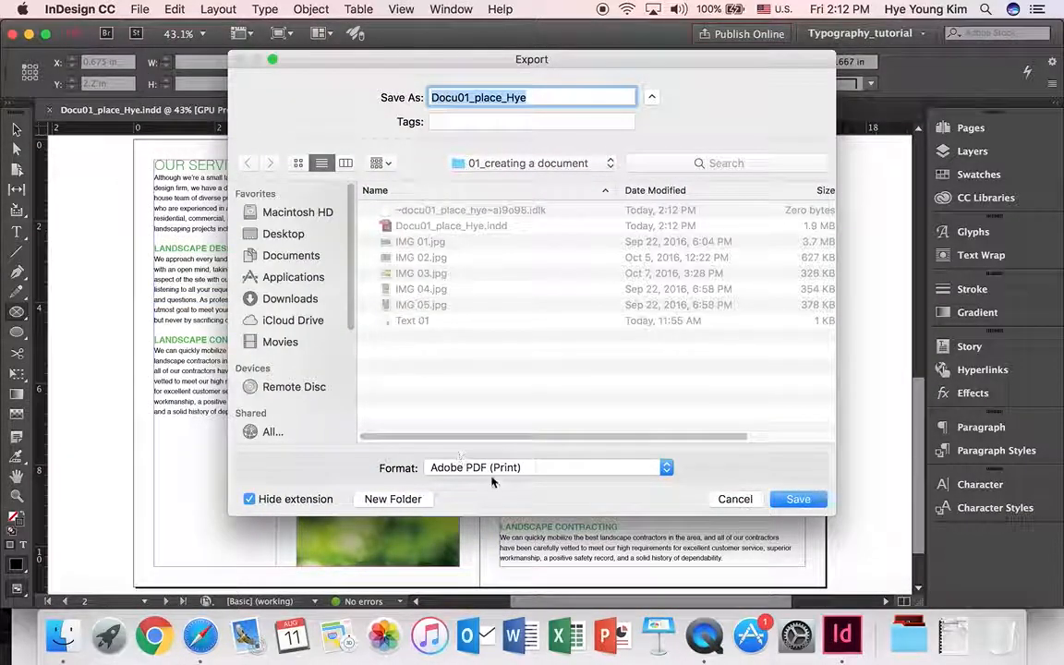
{"action": "left_click", "coordinate": [502, 469]}
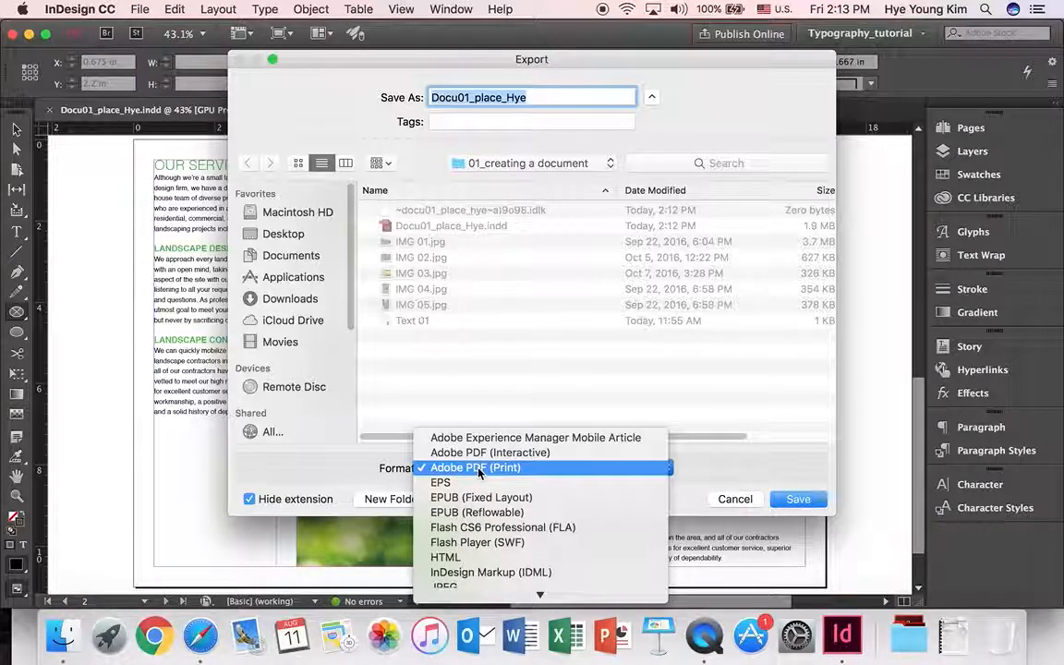
{"action": "left_click", "coordinate": [796, 500]}
{"action": "left_click", "coordinate": [798, 499]}
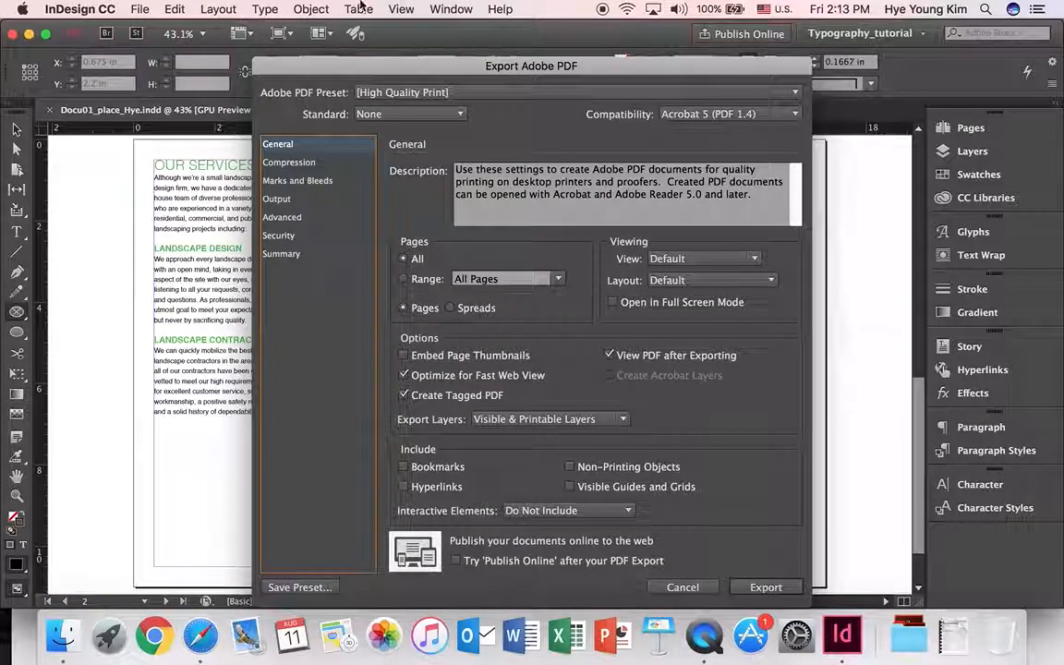
{"action": "left_click", "coordinate": [462, 93]}
{"action": "left_click", "coordinate": [459, 107]}
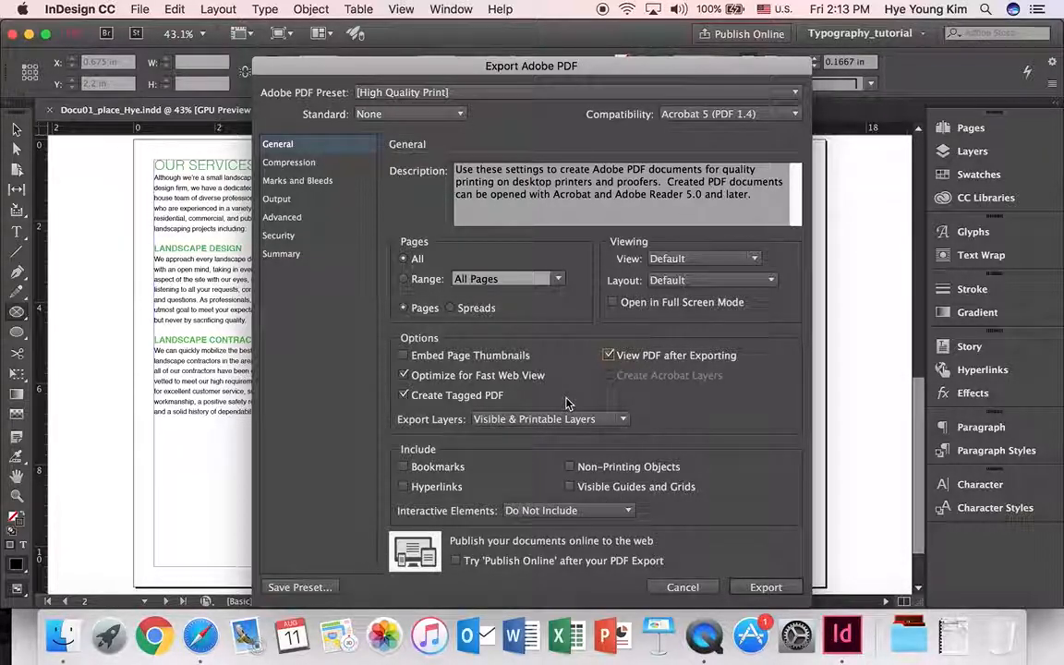
{"action": "left_click", "coordinate": [770, 588]}
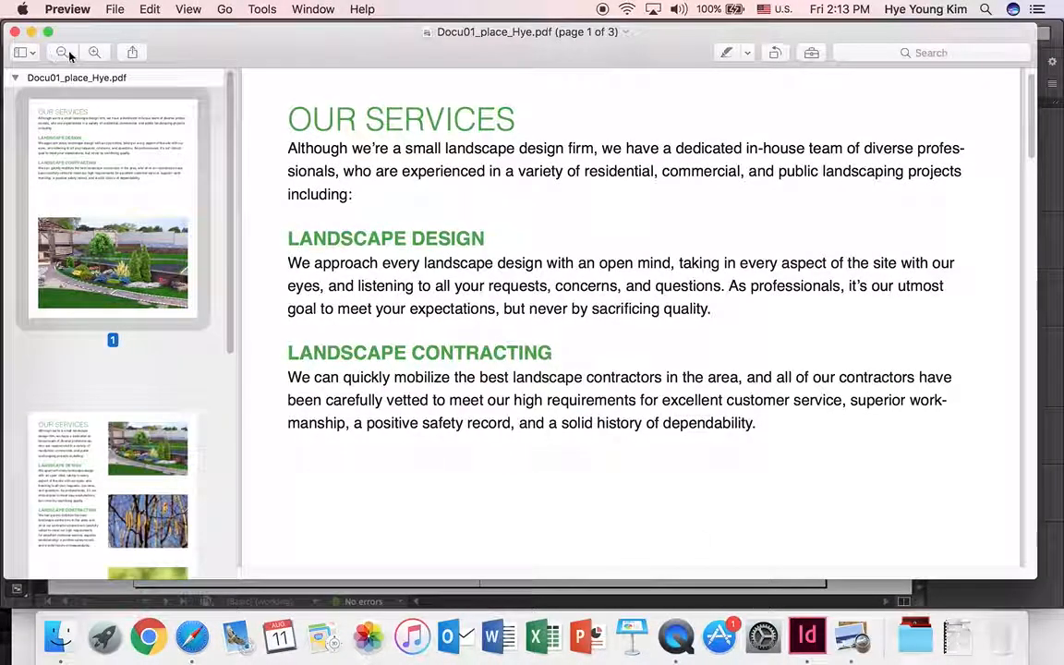
Examine the pages of the exported PDF in Preview at a reduced size.
{"action": "left_click", "coordinate": [67, 52]}
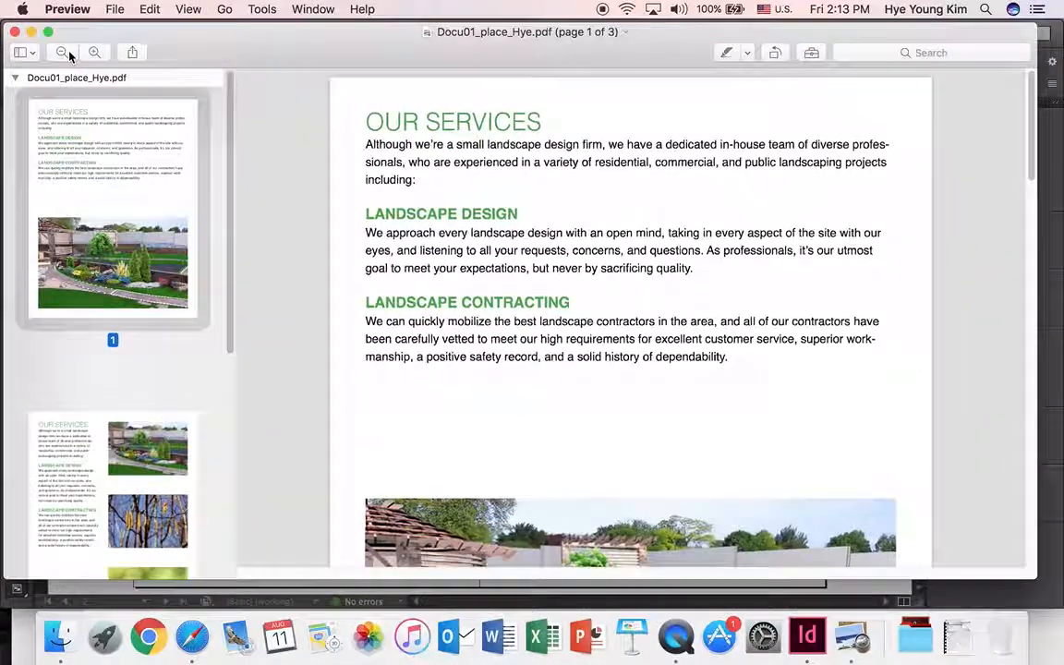
{"action": "left_click", "coordinate": [66, 52]}
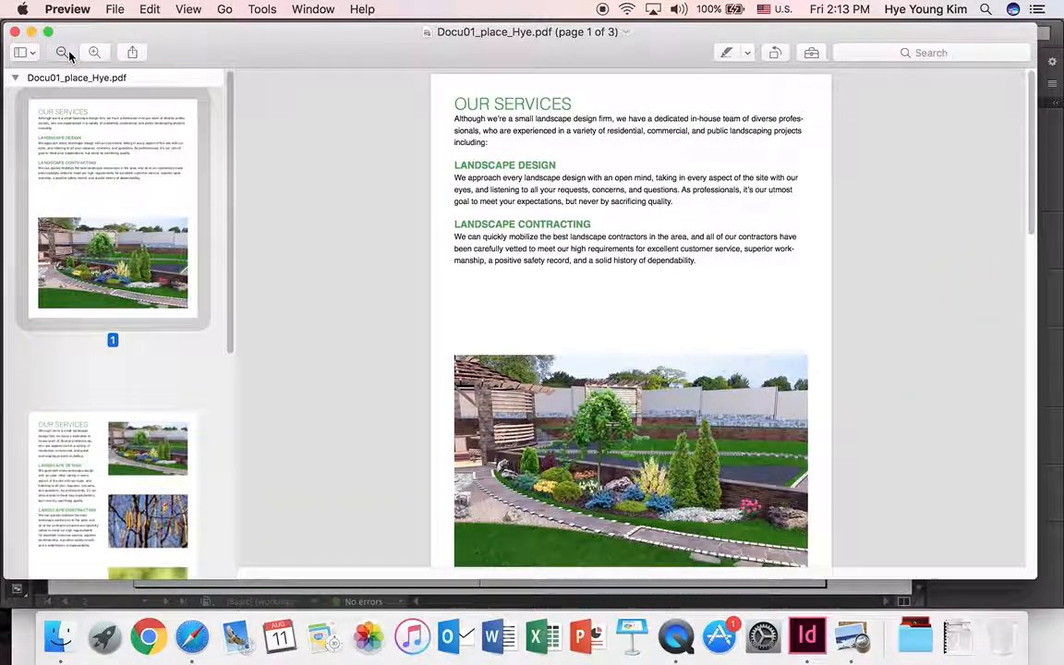
{"action": "left_click", "coordinate": [66, 53]}
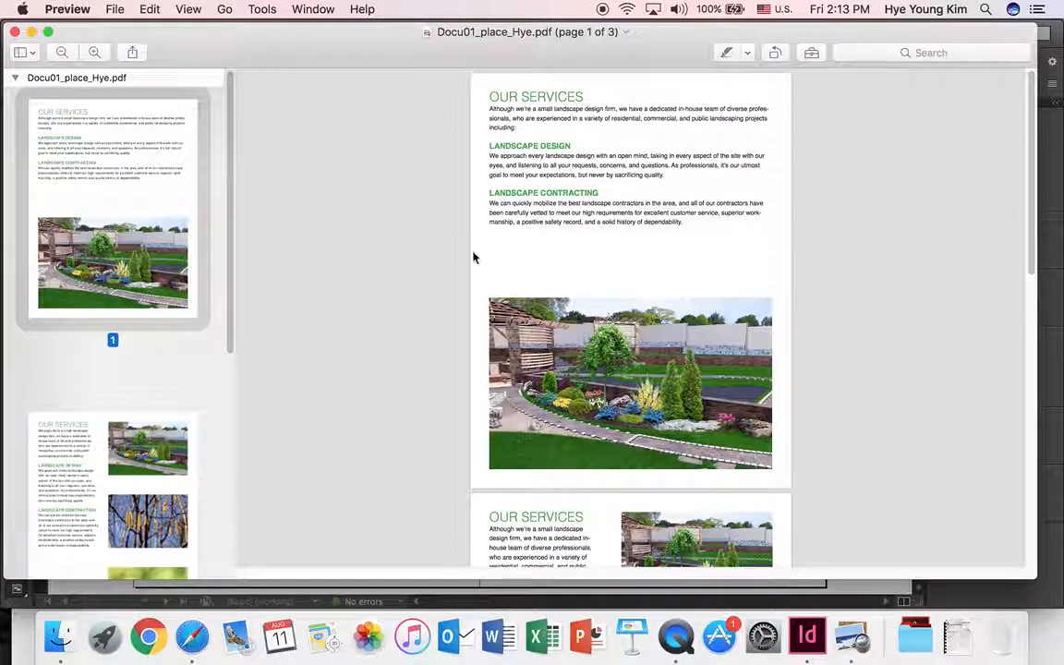
{"action": "scroll", "coordinate": [474, 254], "scroll_direction": "down", "scroll_amount": 5}
{"action": "scroll", "coordinate": [474, 255], "scroll_direction": "down", "scroll_amount": 10}
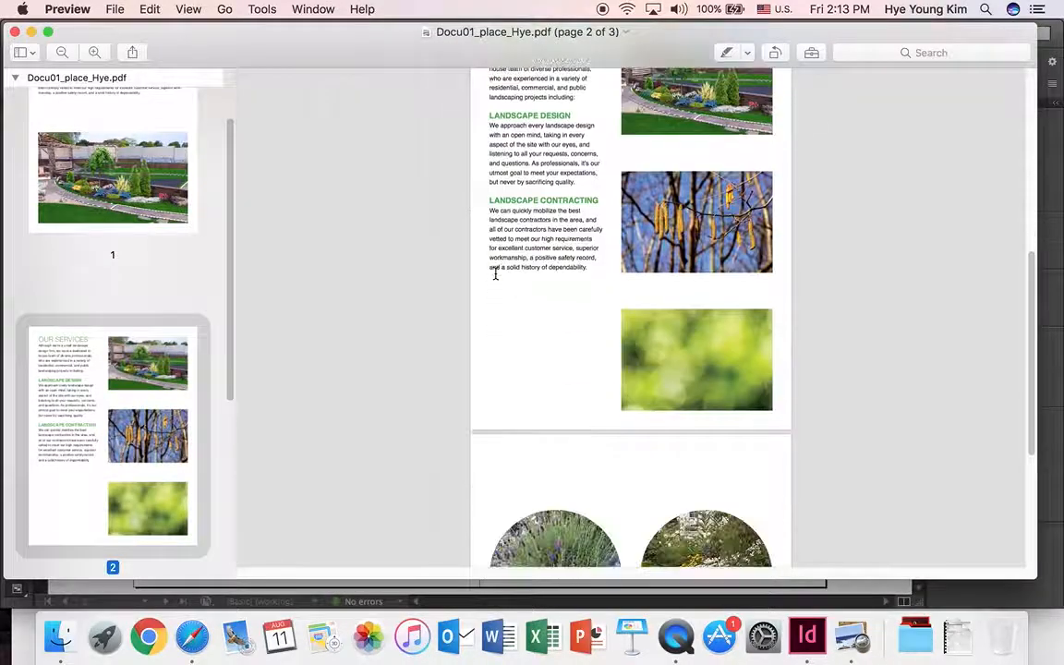